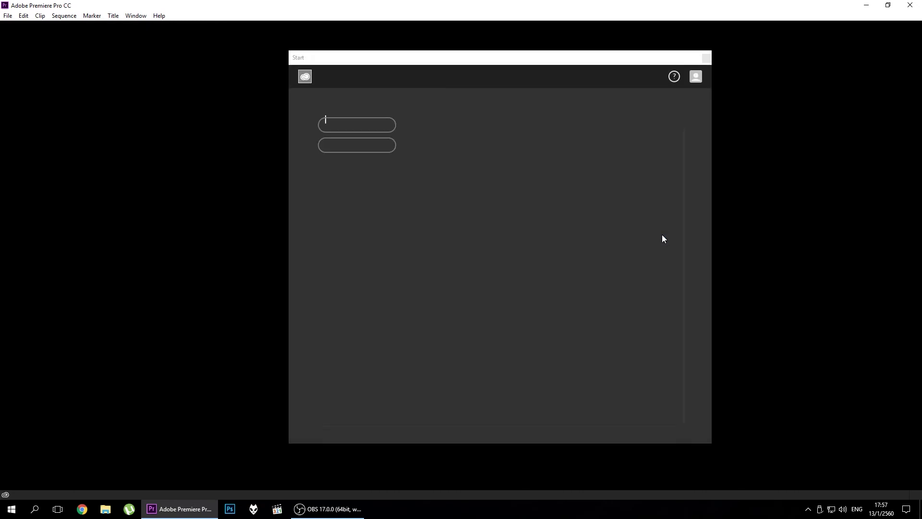
- Open the recent 20170109 project from the Start screen
click(488, 137)
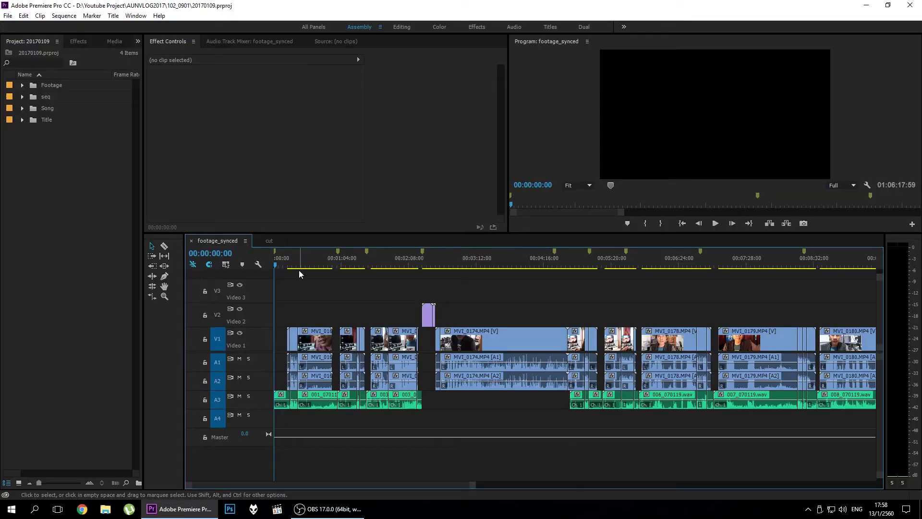
key(equal)
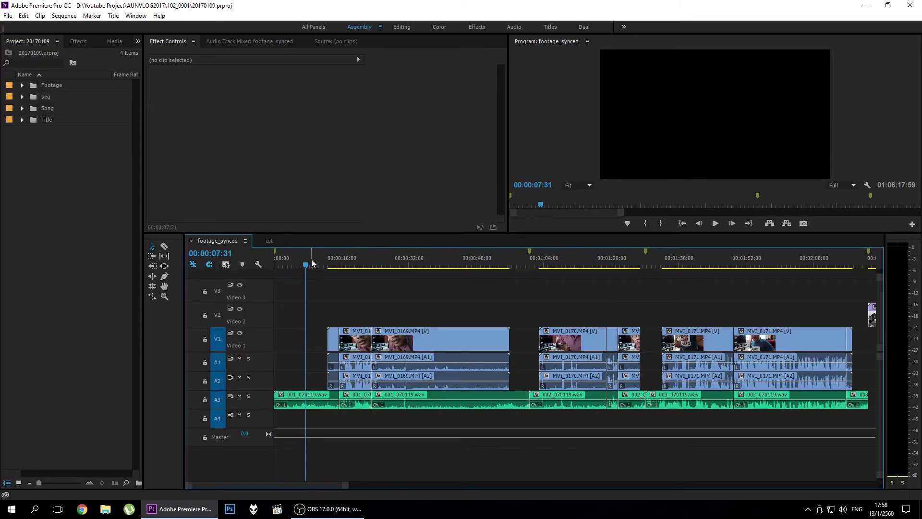
key(minus)
key(minus)
key(minus)
click(468, 266)
drag(469, 265, 415, 294)
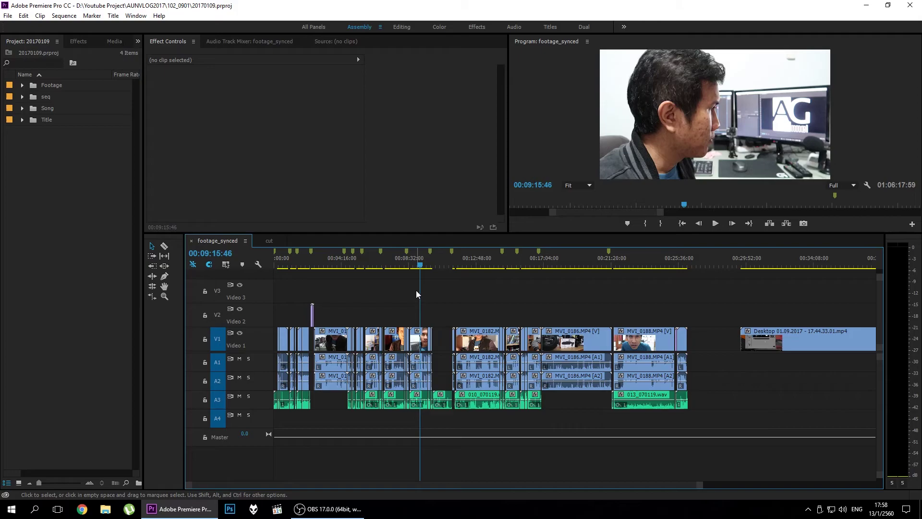
drag(403, 266, 372, 266)
key(=)
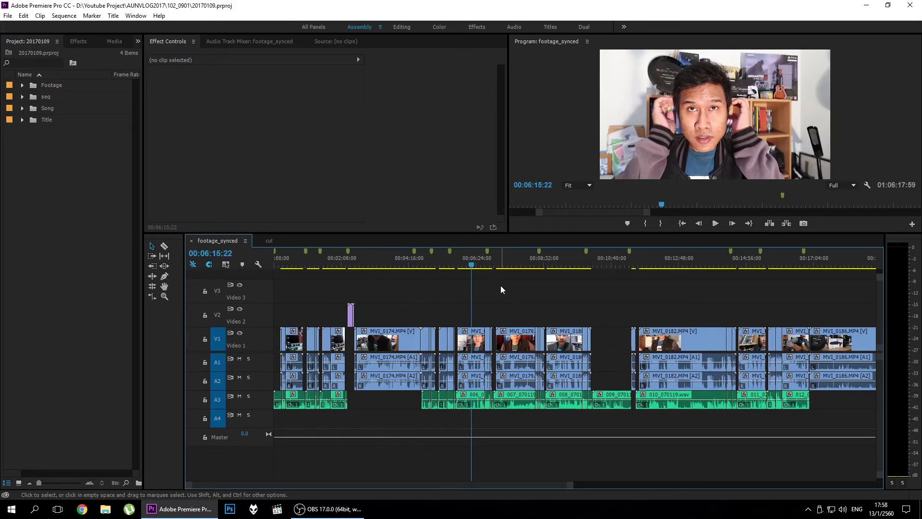
click(573, 265)
drag(572, 268, 669, 267)
key(=)
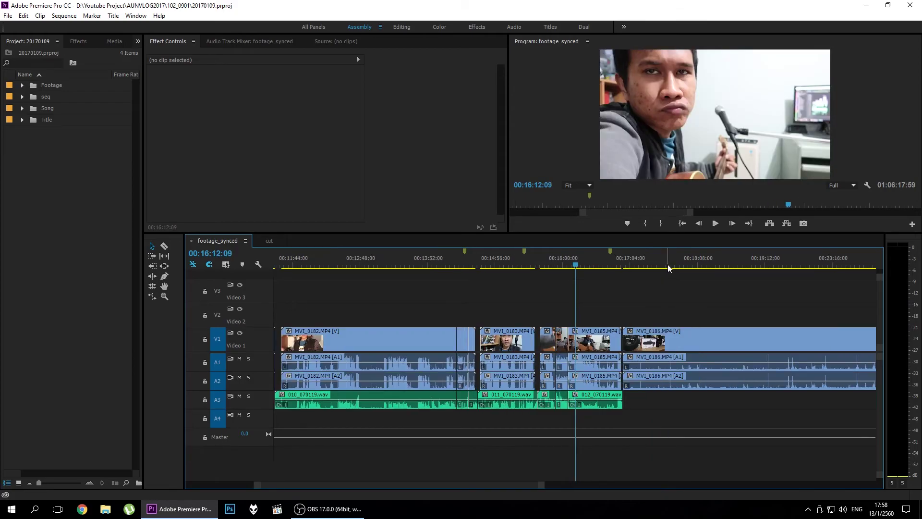
key(=)
click(583, 370)
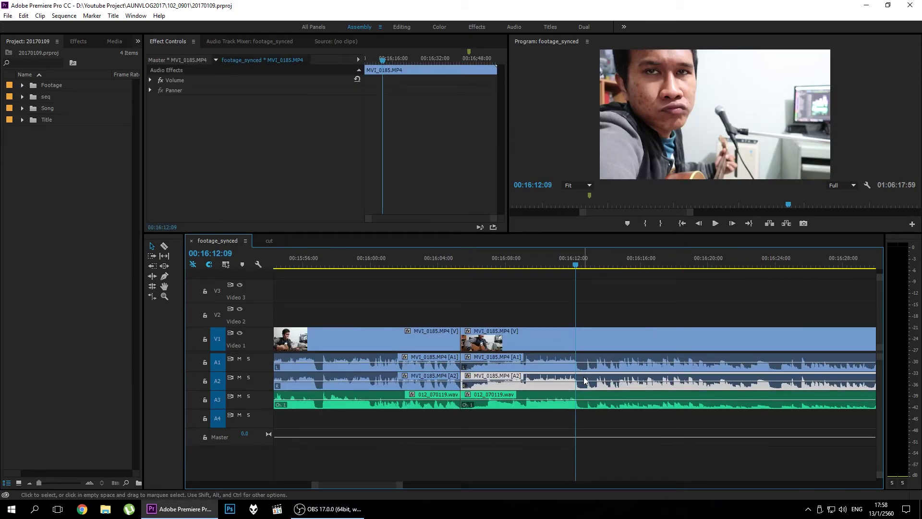
click(594, 380)
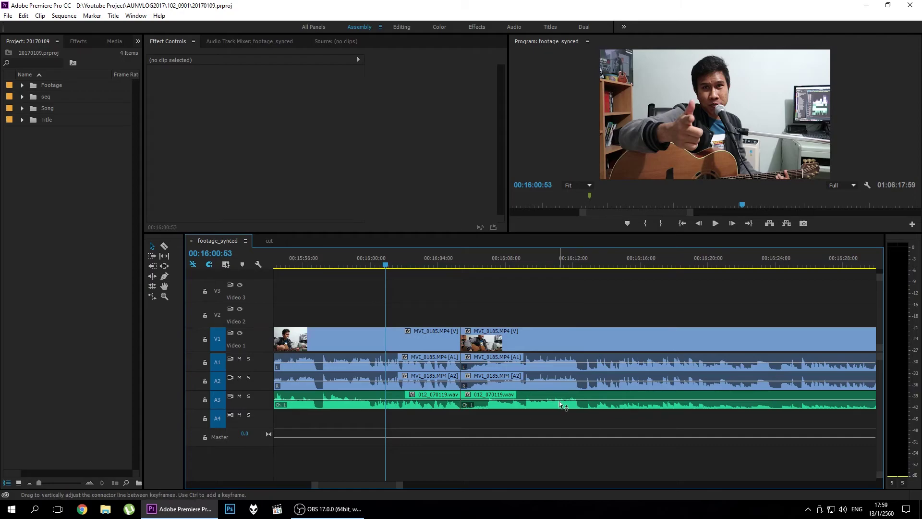
click(542, 406)
mouse_move(552, 264)
mouse_down()
mouse_move(608, 273)
mouse_move(387, 297)
mouse_up()
key(=)
key(=)
key(=)
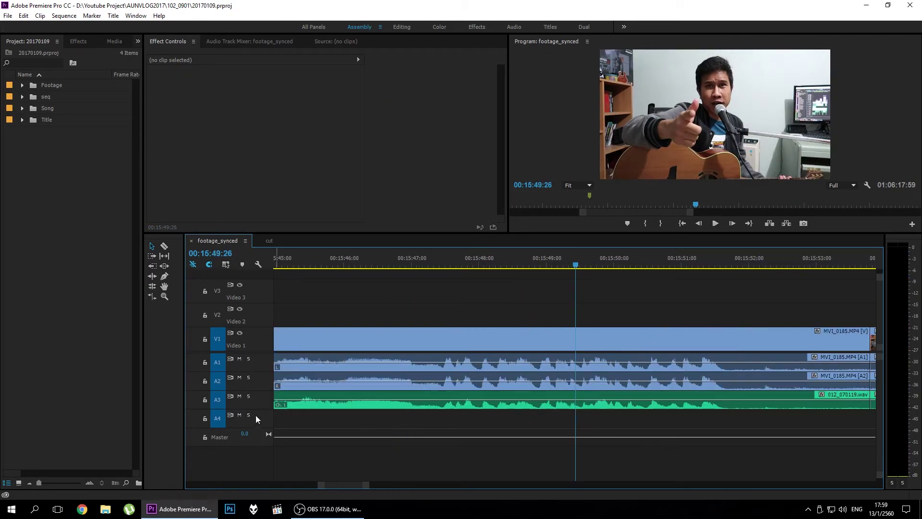
key(minus)
key(minus)
key(minus)
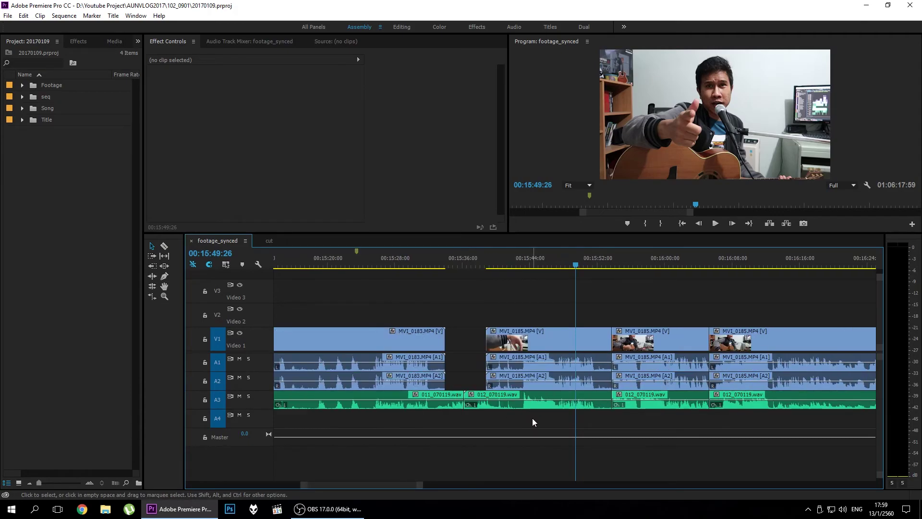
key(minus)
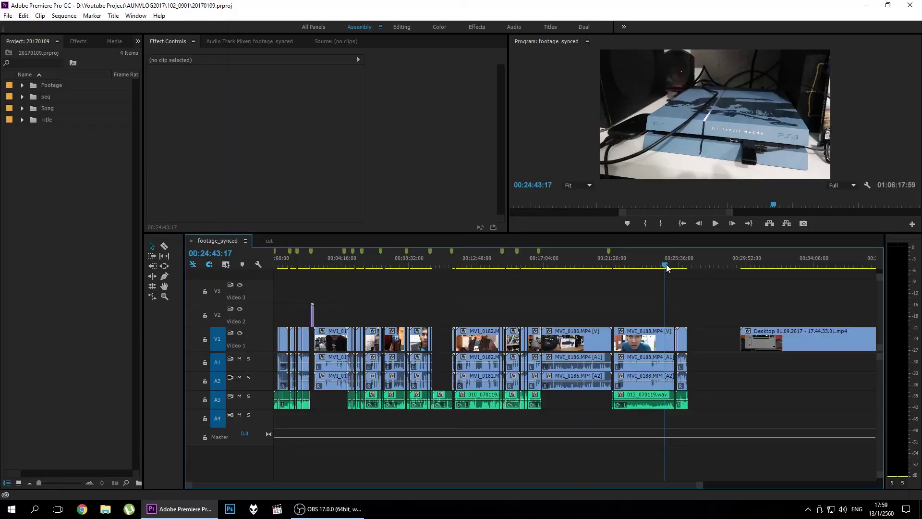
- Scrub and zoom through the footage_synced timeline from its start to about 00:01:08 to survey the clips
drag(629, 273, 641, 275)
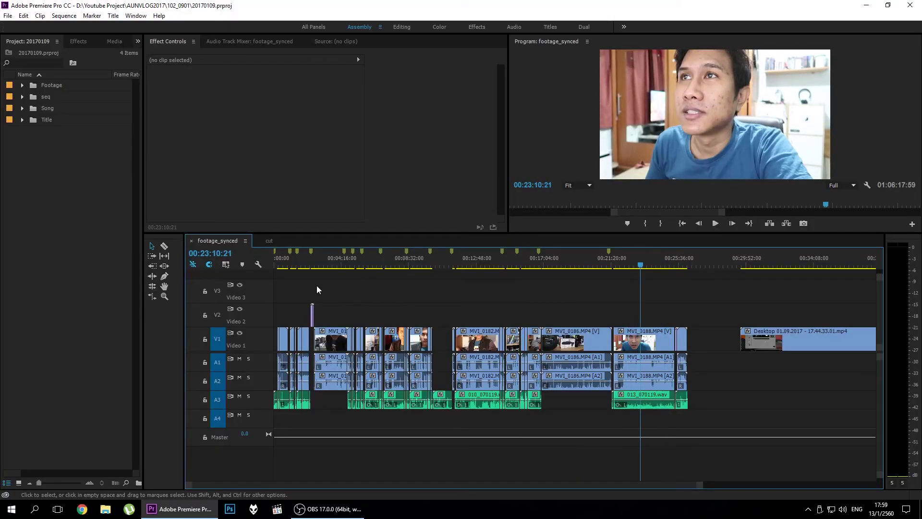
key(Home)
key(equal)
key(equal)
key(equal)
key(equal)
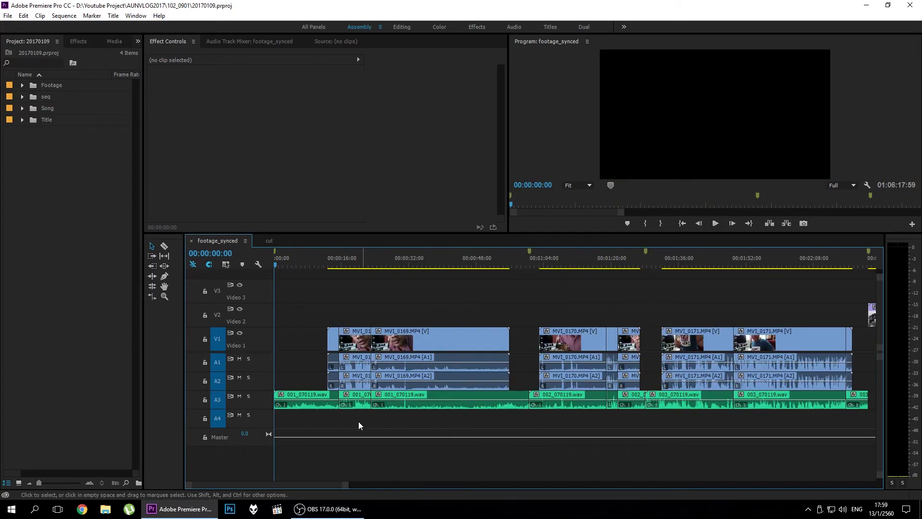
key(equal)
drag(385, 265, 409, 265)
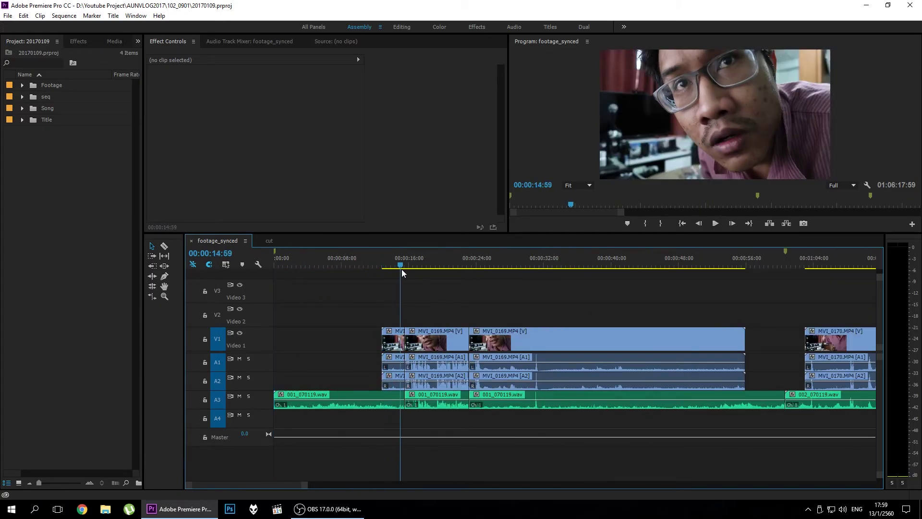
key(equal)
key(minus)
key(minus)
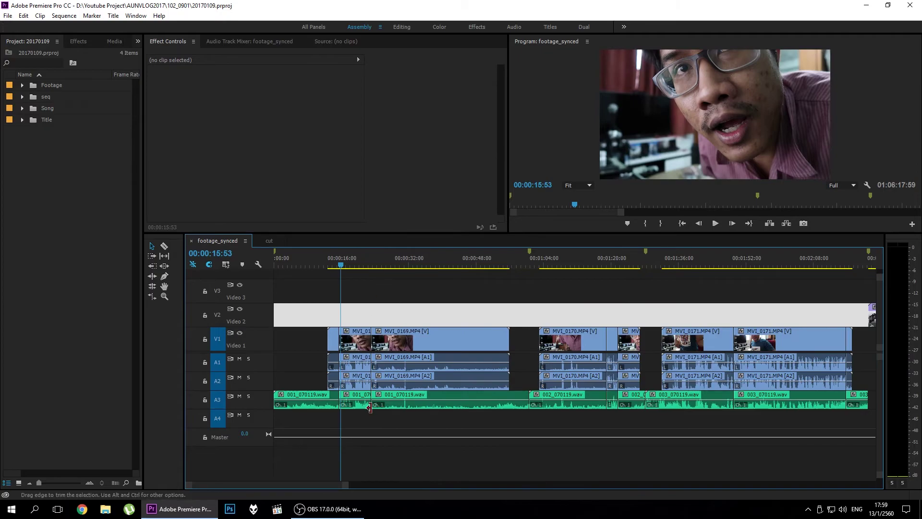
key(equal)
drag(363, 265, 595, 267)
key(minus)
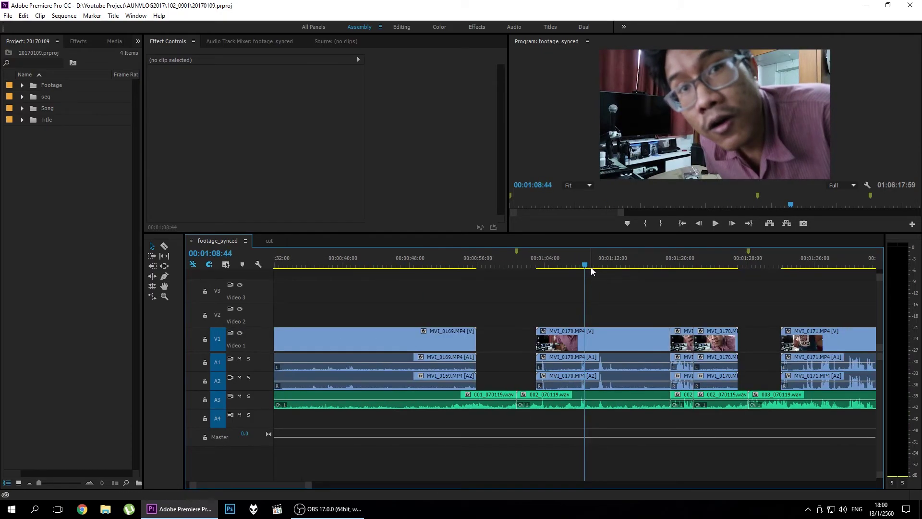
key(minus)
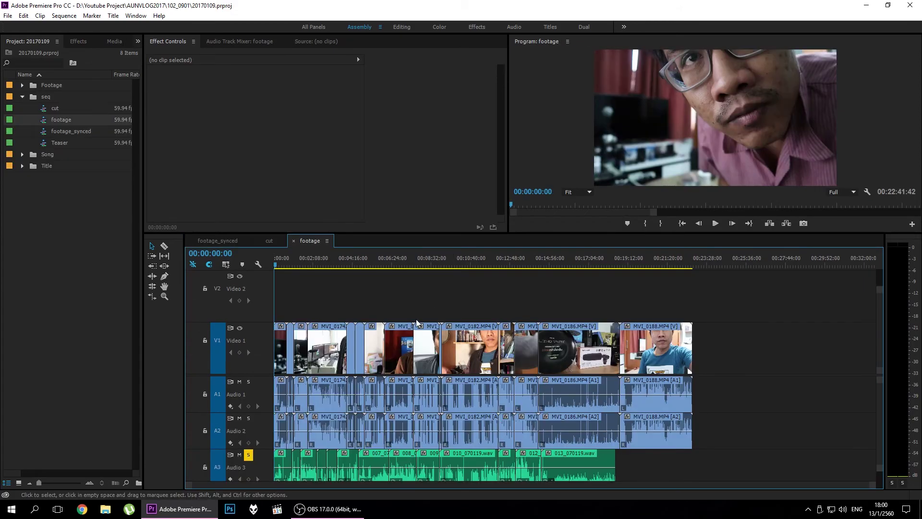
- Scrub the footage_synced timeline around the nine-minute mark, near 00:09:19:52
drag(881, 383, 882, 372)
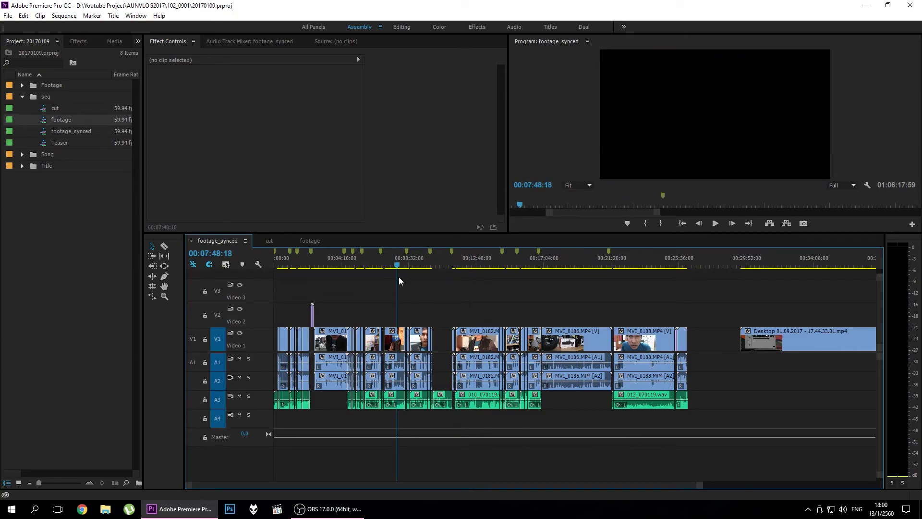
drag(480, 265, 413, 265)
key(=)
drag(564, 262, 585, 263)
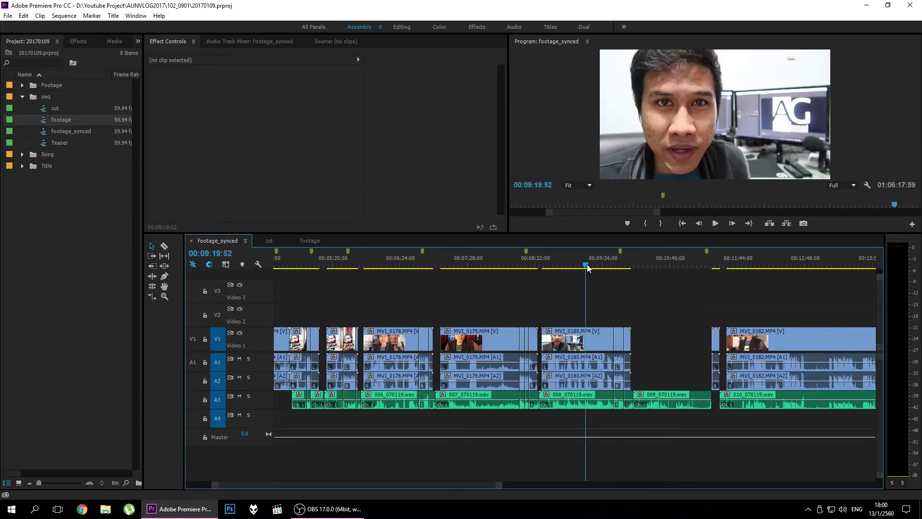
key(-)
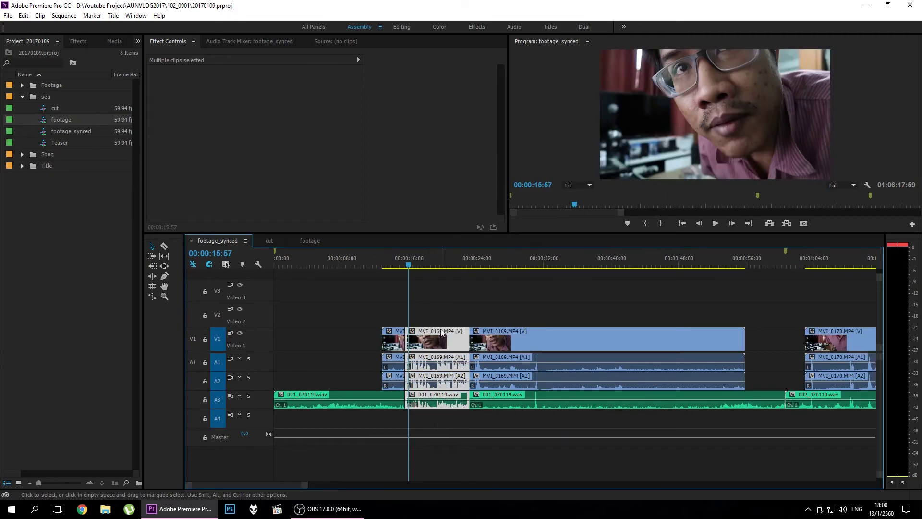
- Play the opening MVI_0169 clips from about 15 seconds, stopping near 23 seconds, then move to 32 seconds
drag(416, 266, 411, 265)
key(space)
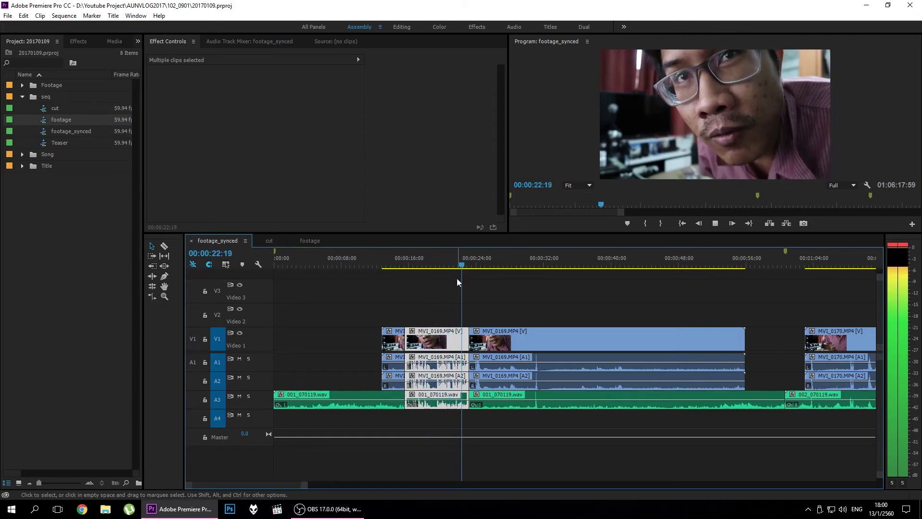
click(470, 265)
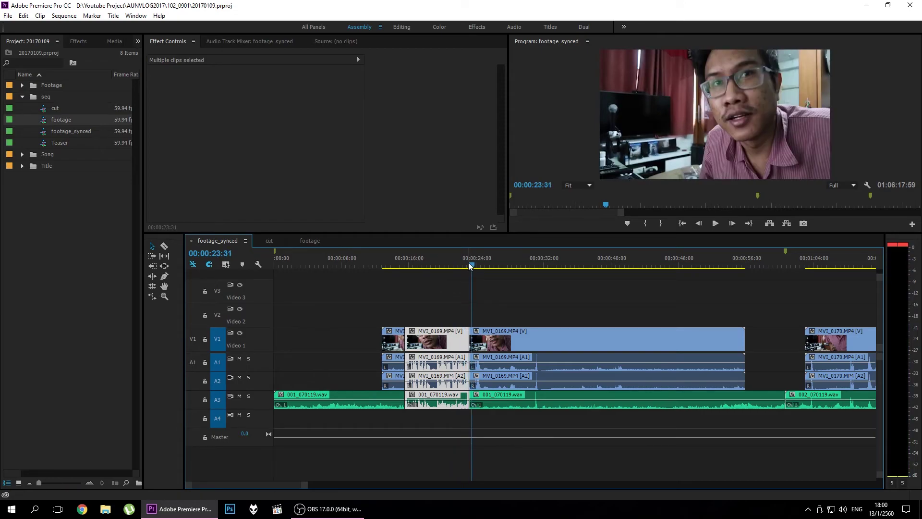
drag(470, 265, 496, 265)
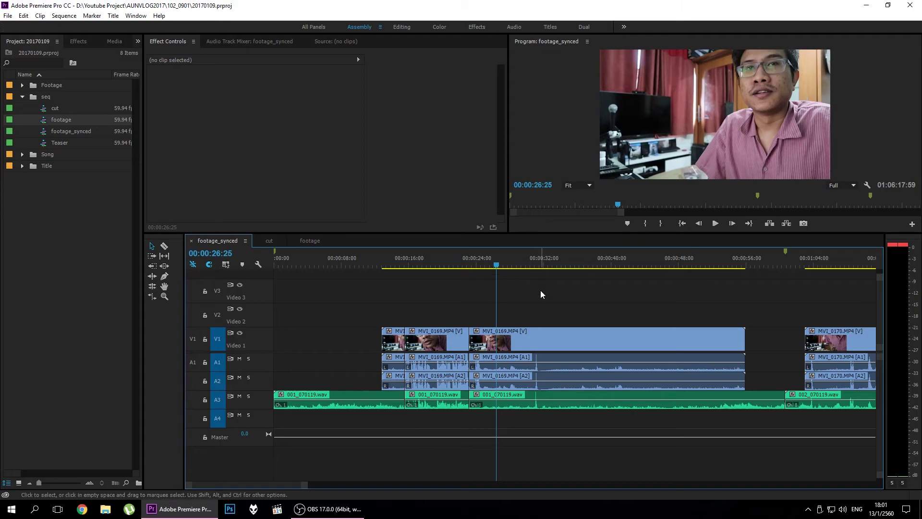
drag(524, 259, 545, 265)
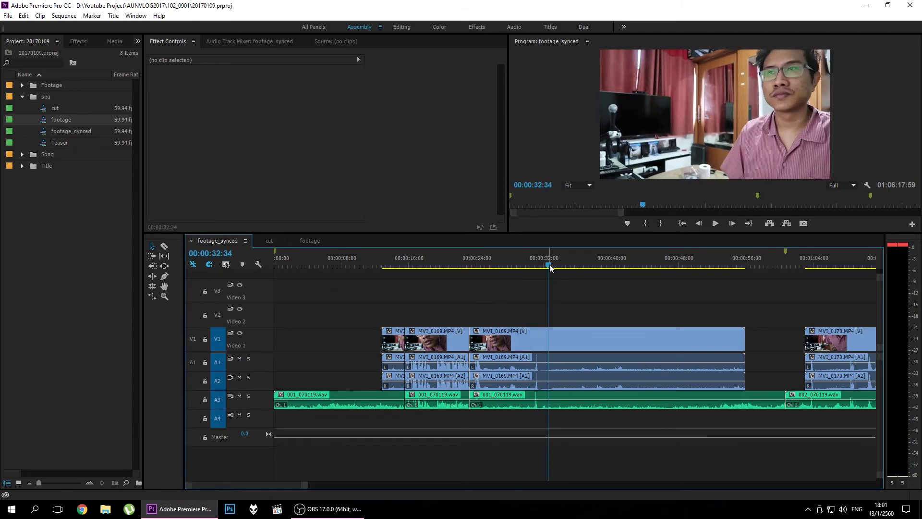
key(ctrl+shift+k)
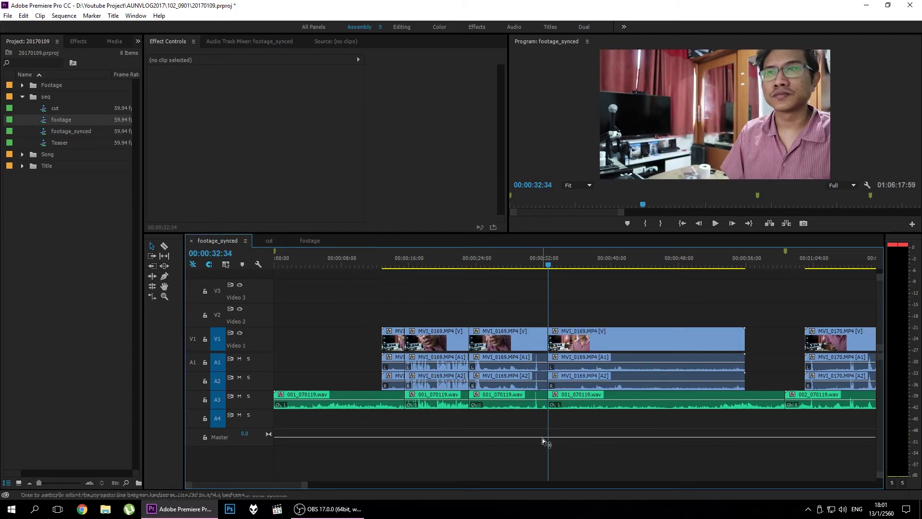
key(ctrl+z)
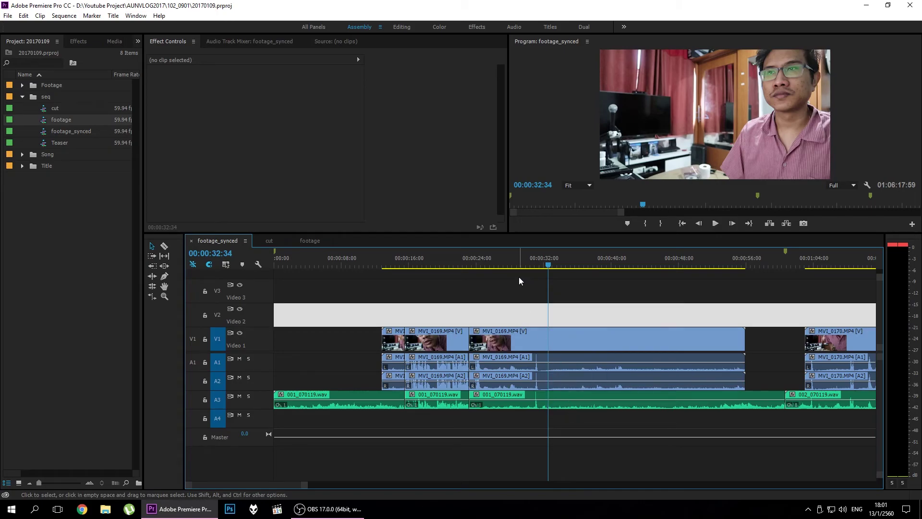
drag(500, 267, 420, 270)
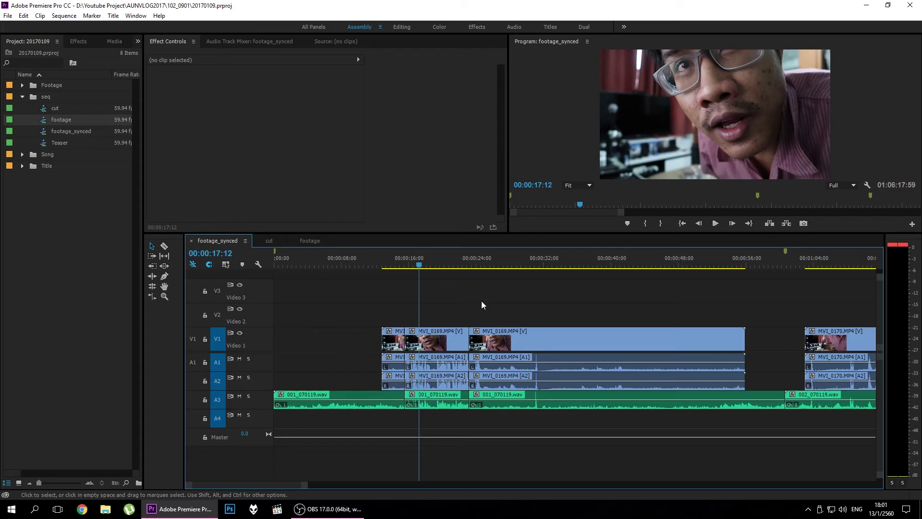
click(447, 269)
key(equal)
click(591, 399)
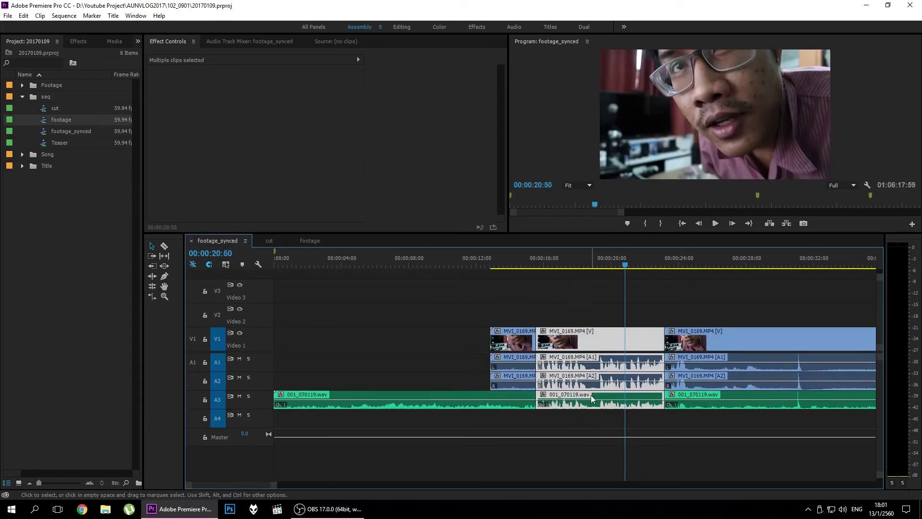
key(minus)
key(minus)
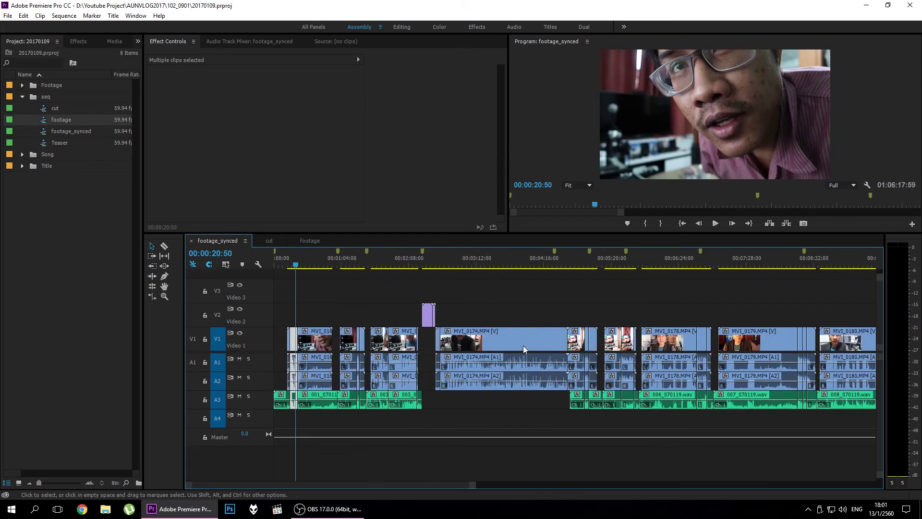
key(equal)
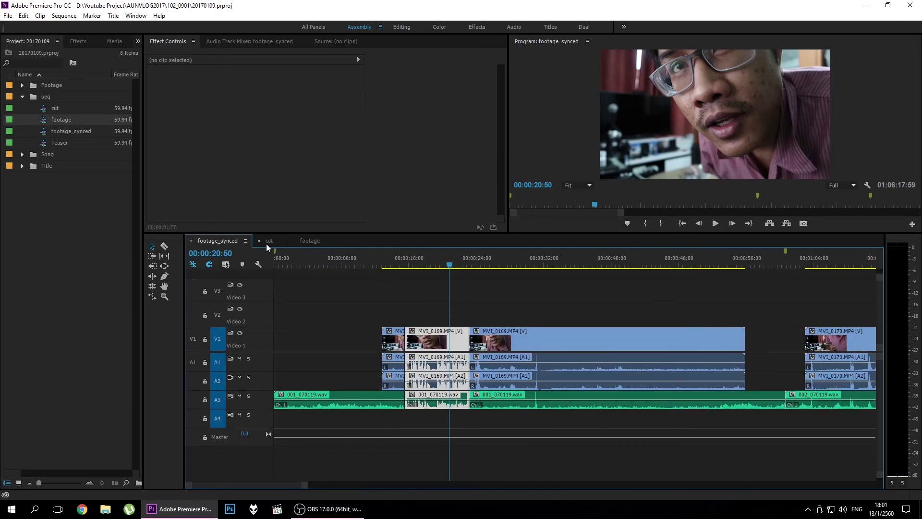
- Switch to the cut sequence, fit it in the timeline and preview its start
click(267, 243)
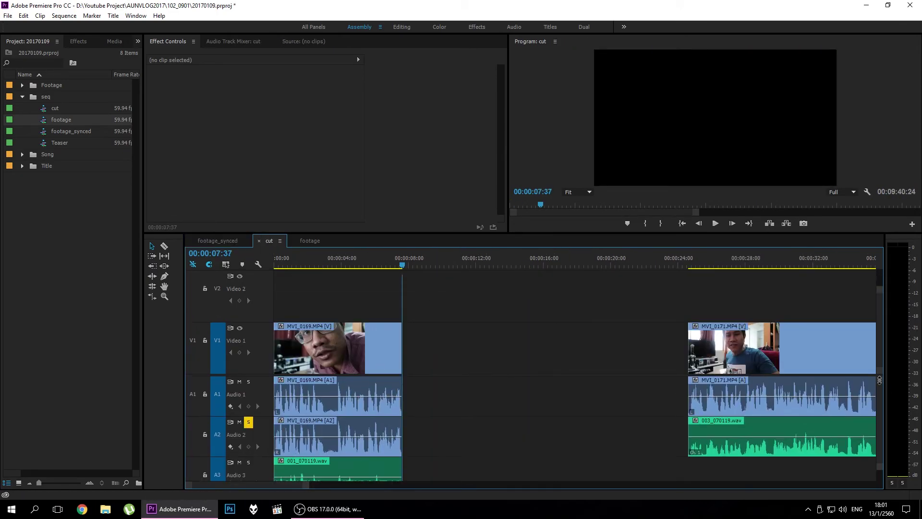
key(backslash)
mouse_move(303, 265)
mouse_down()
mouse_move(671, 270)
mouse_move(691, 295)
mouse_move(584, 332)
mouse_up()
key(minus)
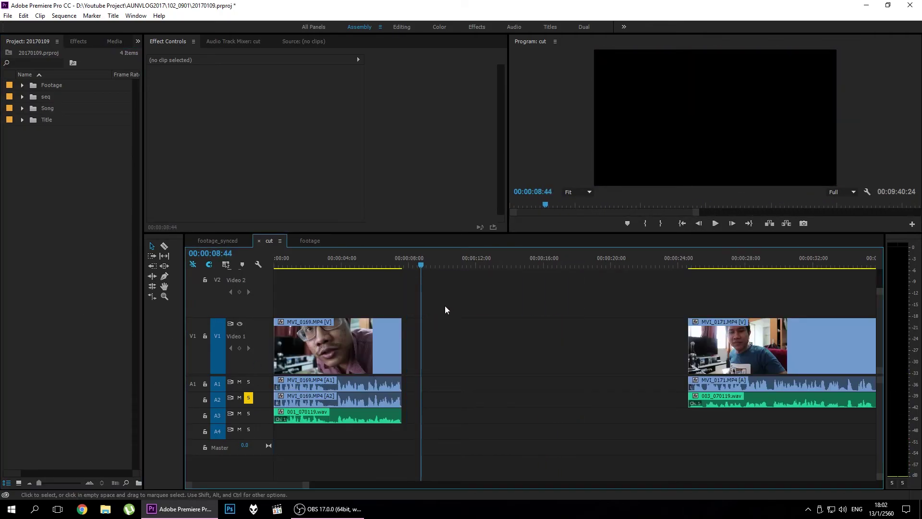
- Expand the Title bin and create Title 03 reading 'AUNVLOG' over '001170109'
right_click(62, 239)
click(22, 120)
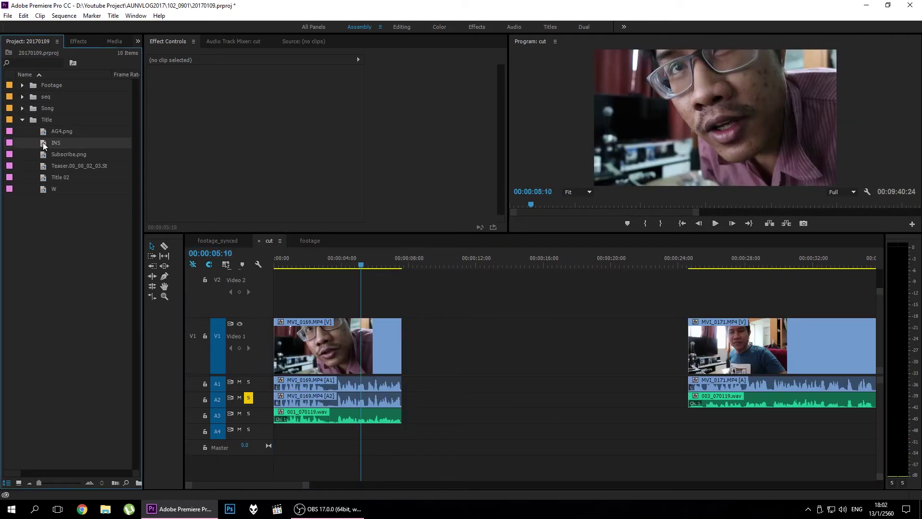
drag(57, 131, 404, 312)
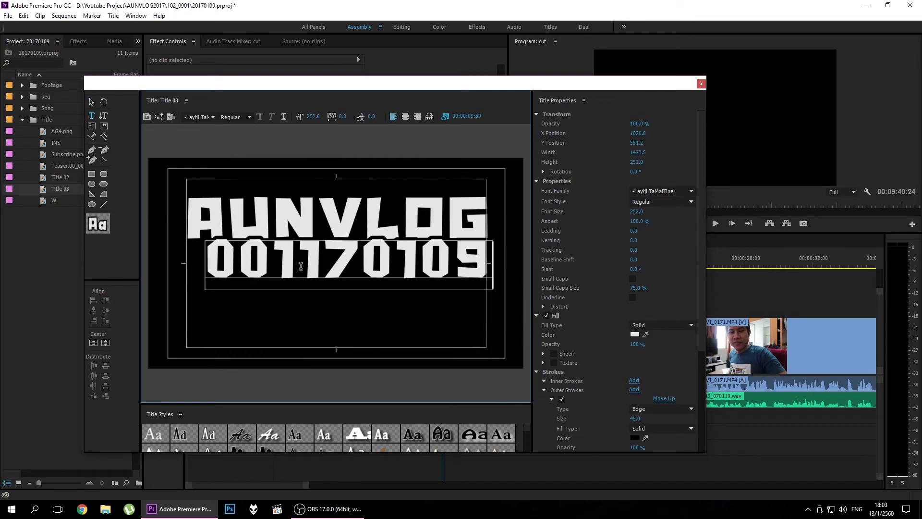
- Move the 001170109 line left and down and the AUNVLOG line lower in Title 03
click(91, 101)
drag(352, 269, 340, 289)
drag(403, 228, 403, 241)
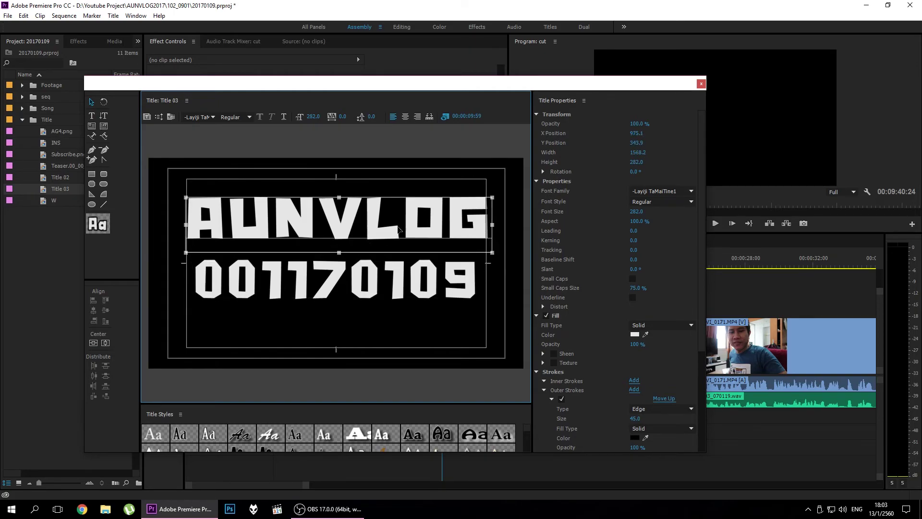
drag(394, 293, 393, 297)
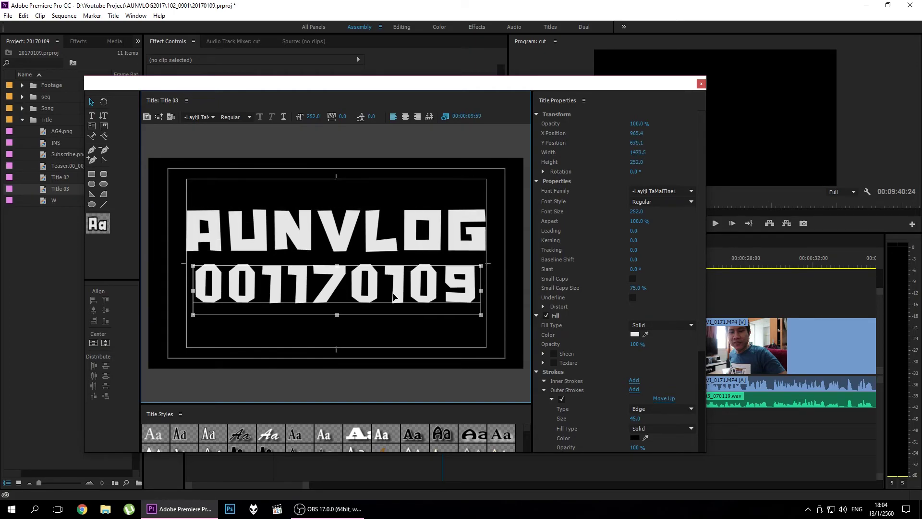
- Place Title 03 on V1 right after MVI_0169 and preview the title card
click(701, 85)
drag(60, 188, 408, 343)
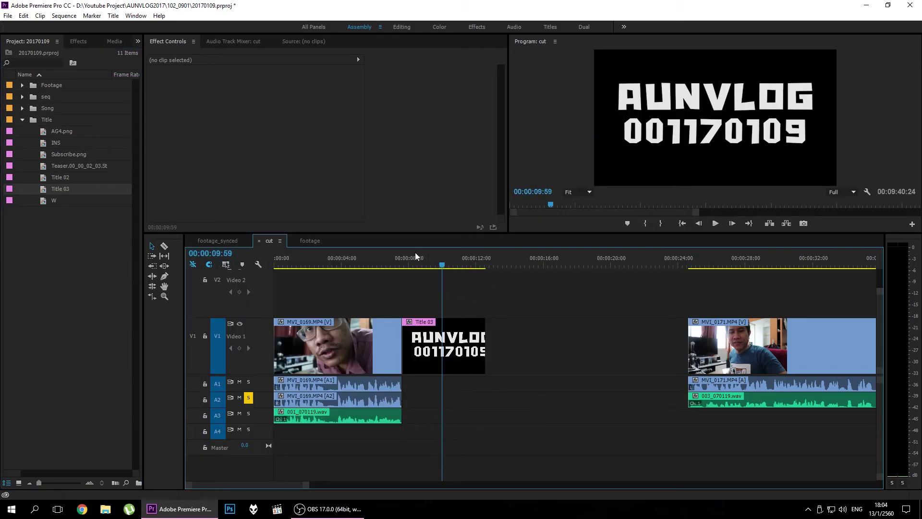
drag(409, 278, 422, 288)
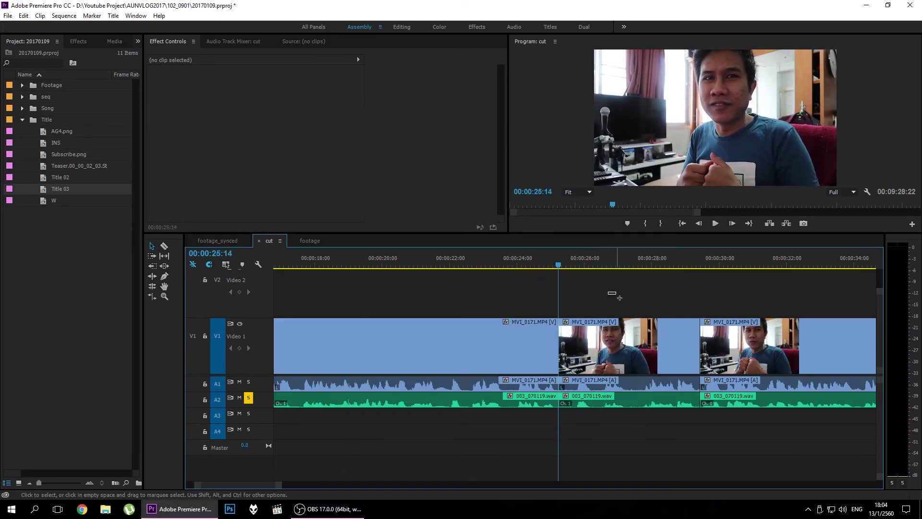
click(524, 265)
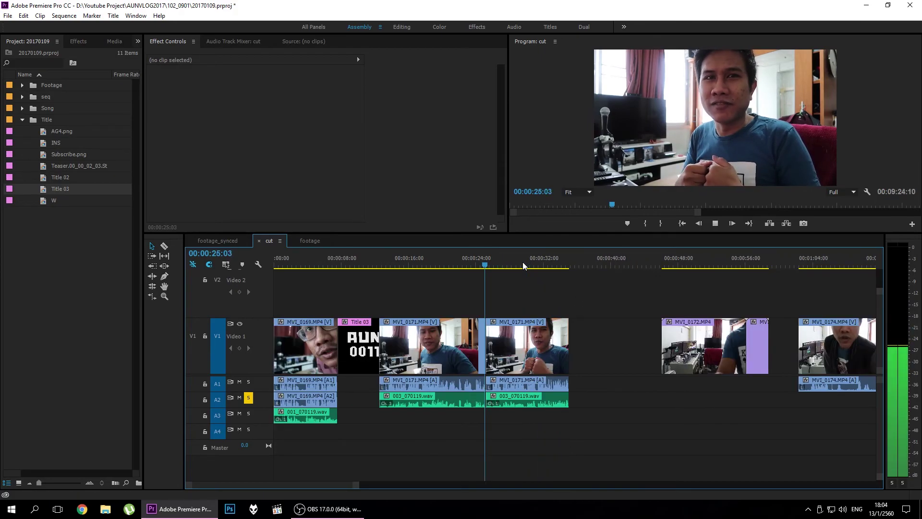
drag(569, 287, 551, 290)
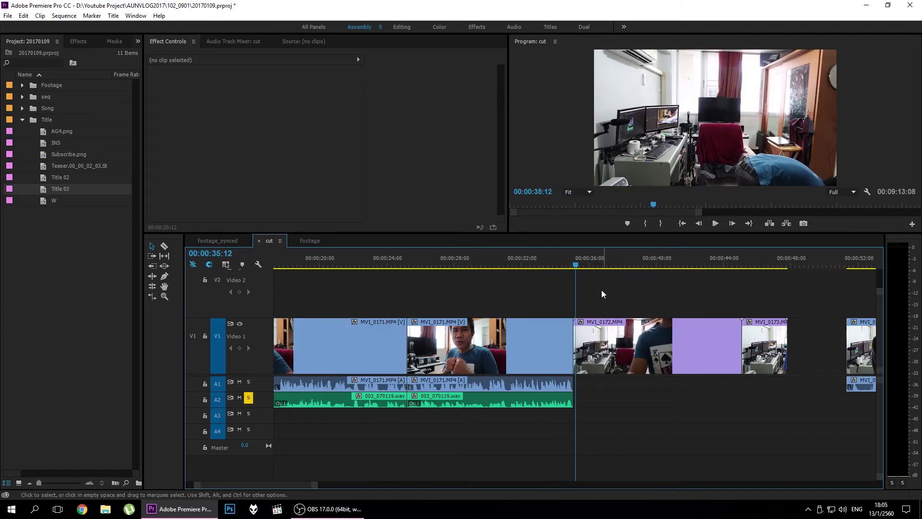
mouse_move(577, 264)
mouse_down()
mouse_move(700, 278)
mouse_move(605, 295)
mouse_up()
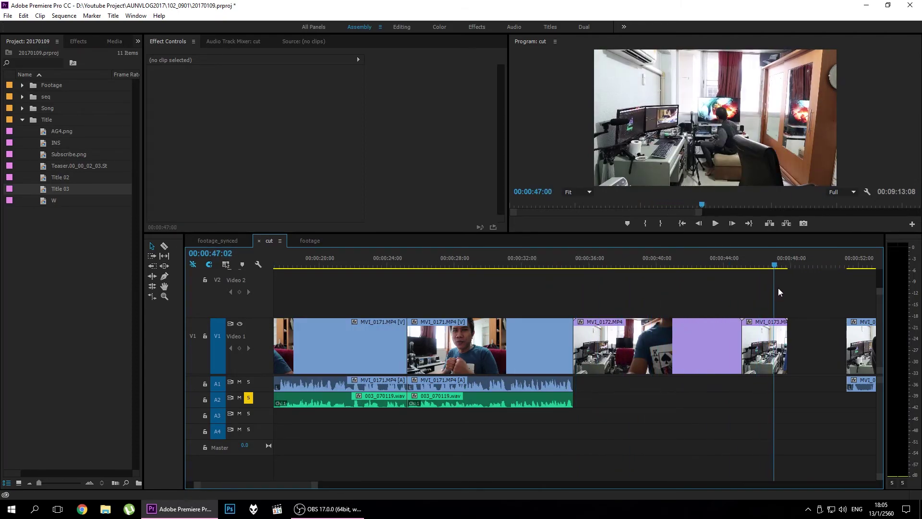
key(space)
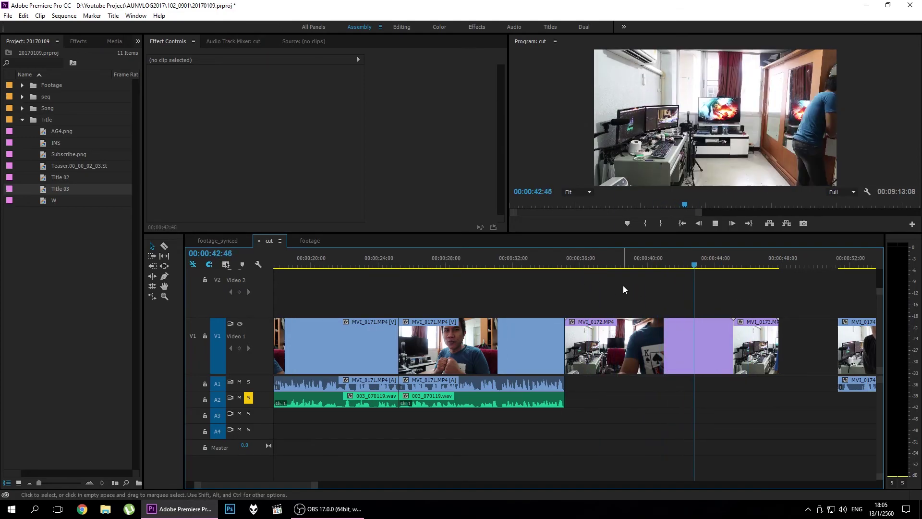
scroll(690, 304, up, 2)
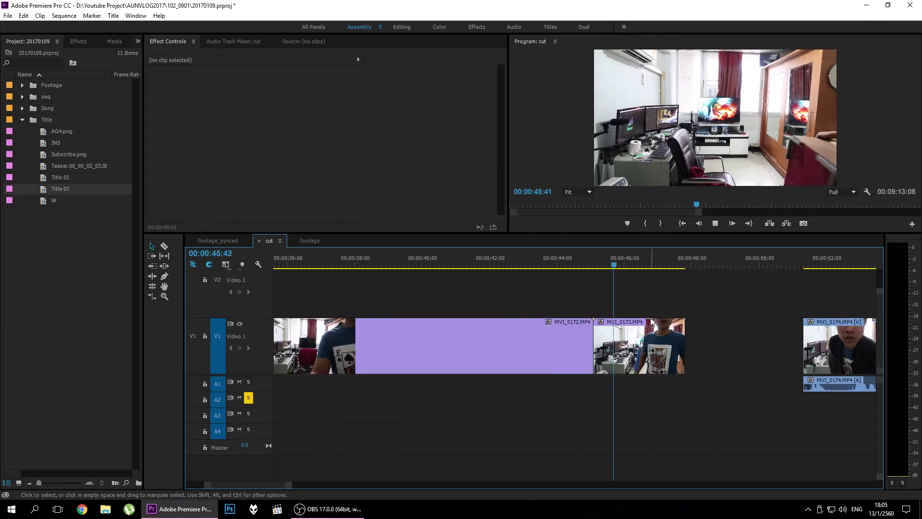
key(space)
click(638, 331)
- Set MVI_0172 to 200% speed via Speed/Duration
drag(638, 331, 665, 331)
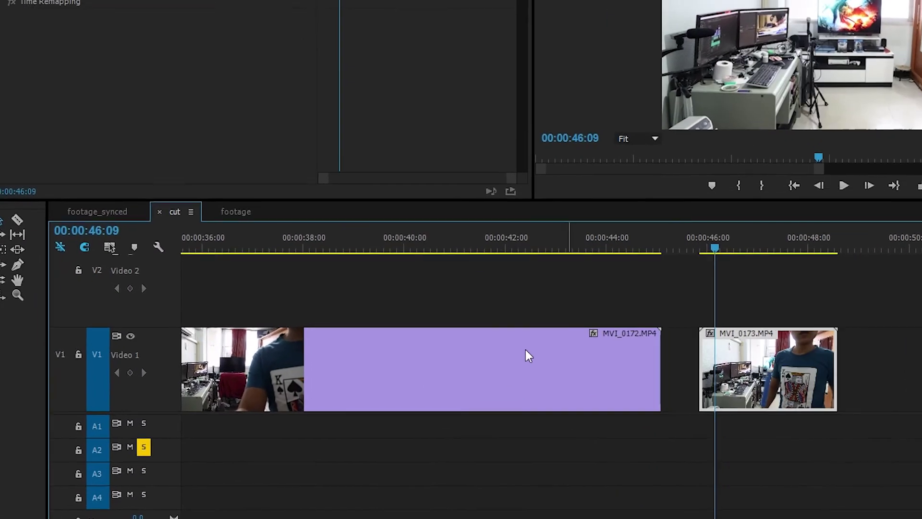
right_click(500, 336)
click(668, 326)
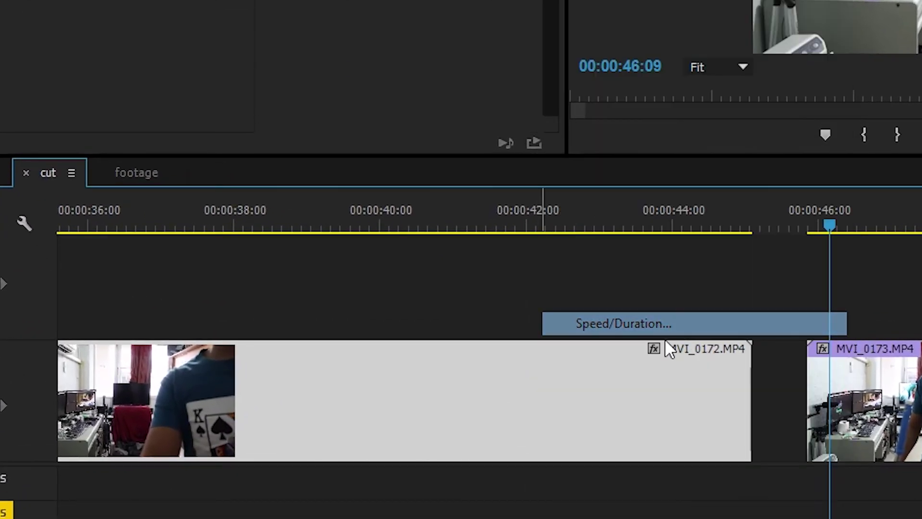
text(200)
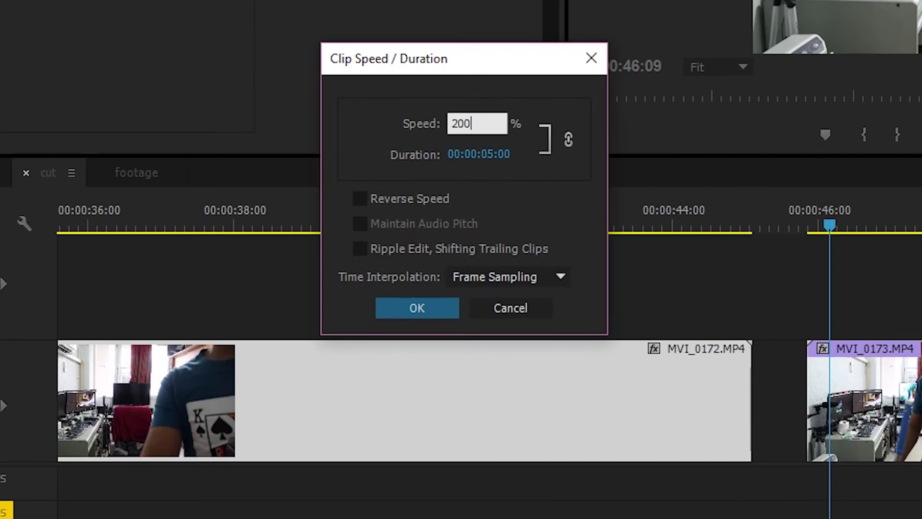
key(Return)
- Slide MVI_0173 directly against MVI_0172 and set it to 200% speed too
drag(873, 408, 473, 401)
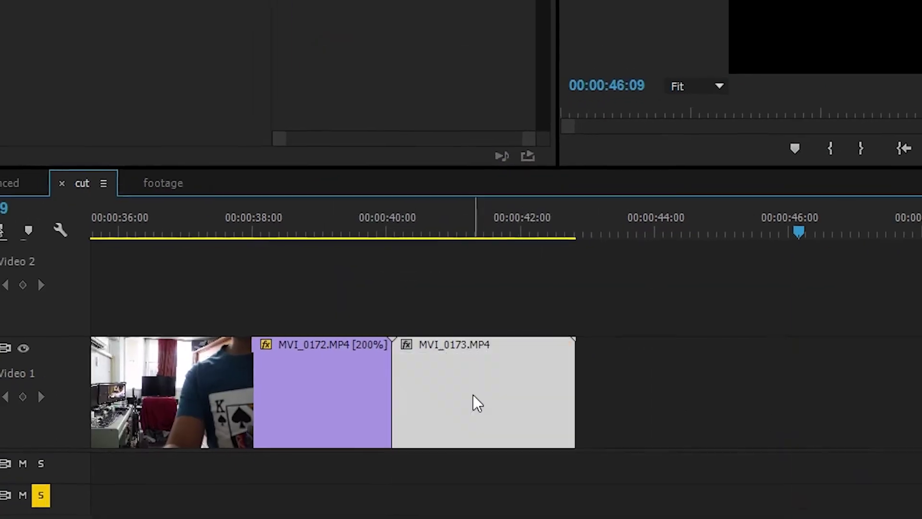
right_click(468, 370)
click(523, 310)
text(200)
key(Return)
key(minus)
drag(627, 265, 609, 267)
right_click(654, 352)
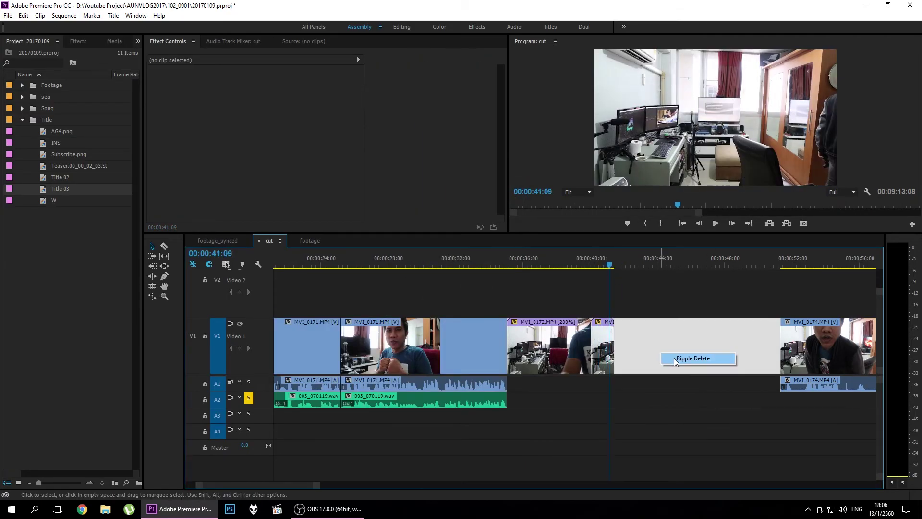
- Close the gap before MVI_0174 and play back from about 57 seconds to check it
click(667, 358)
click(615, 265)
key(space)
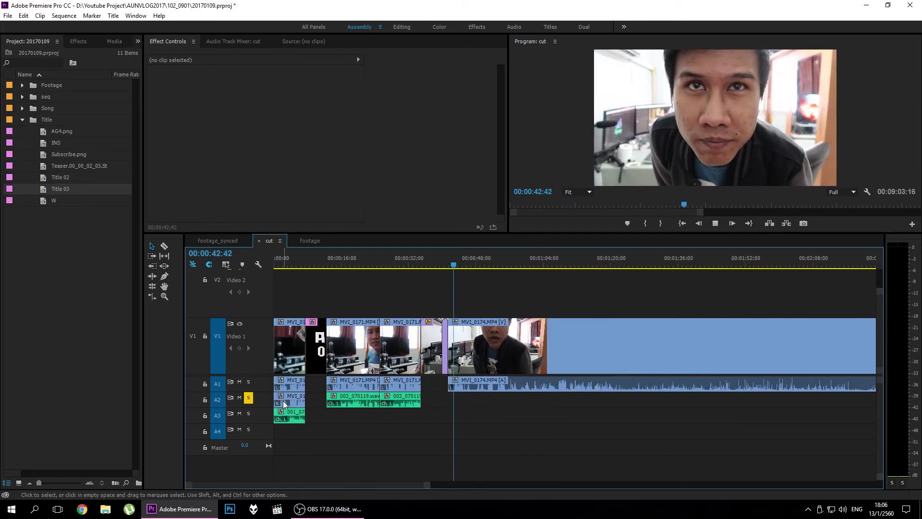
click(594, 266)
key(space)
key(space)
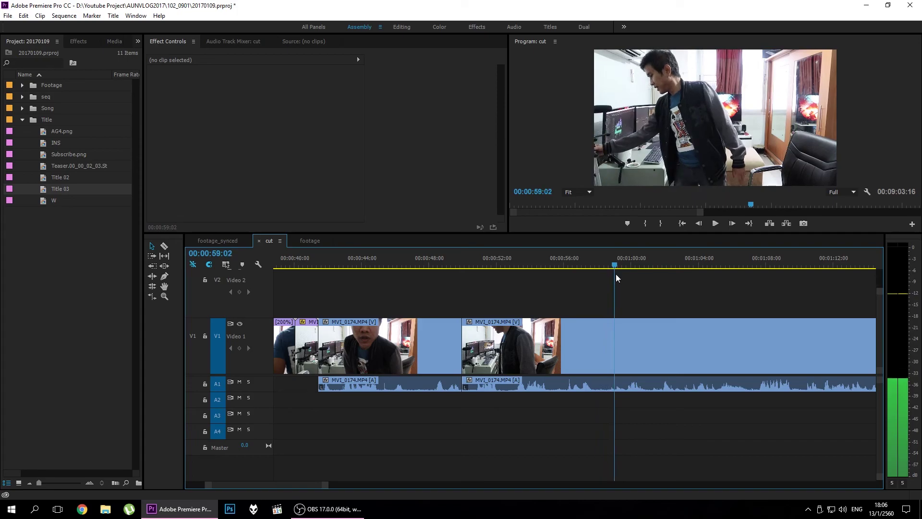
- Split MVI_0174 at the playhead and ripple-delete the unwanted piece so the clips close up
key(ctrl+k)
key(shift+Delete)
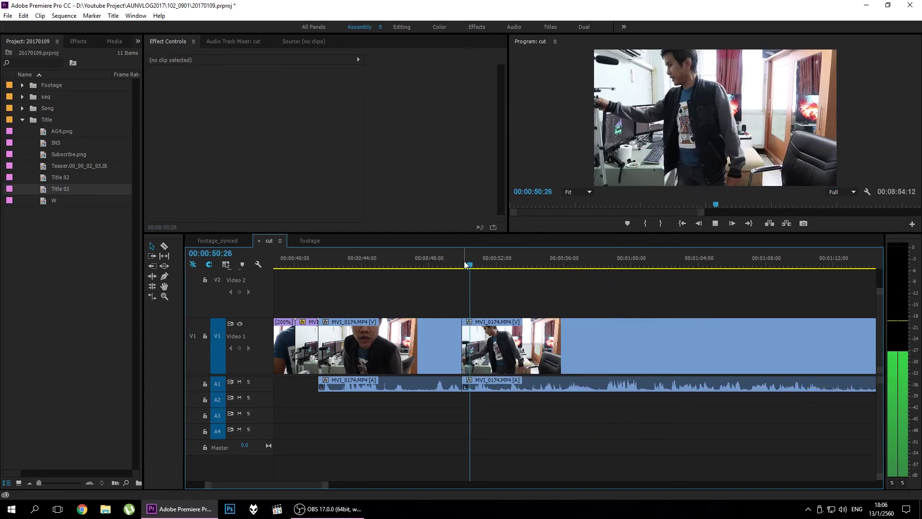
key(ctrl+k)
click(595, 266)
drag(595, 266, 597, 264)
key(minus)
key(minus)
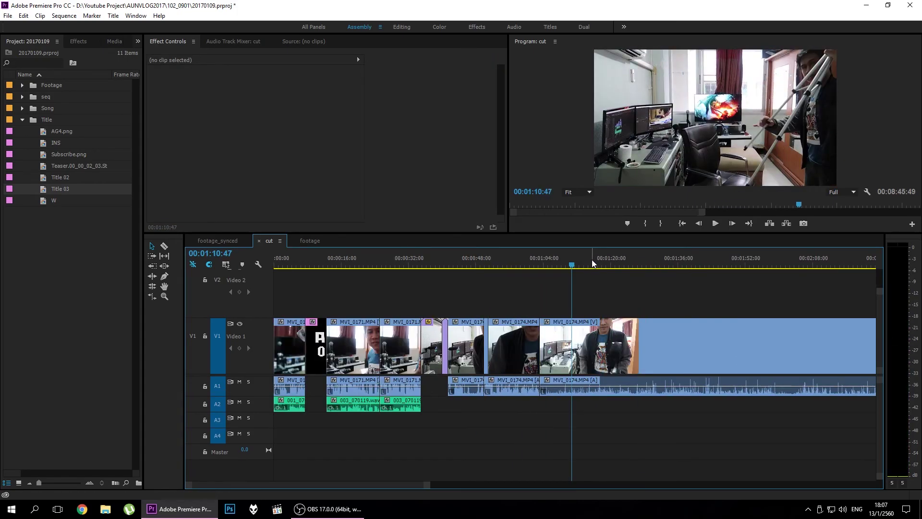
mouse_move(659, 268)
mouse_down()
mouse_move(552, 281)
mouse_move(571, 264)
mouse_move(646, 270)
mouse_up()
key(equal)
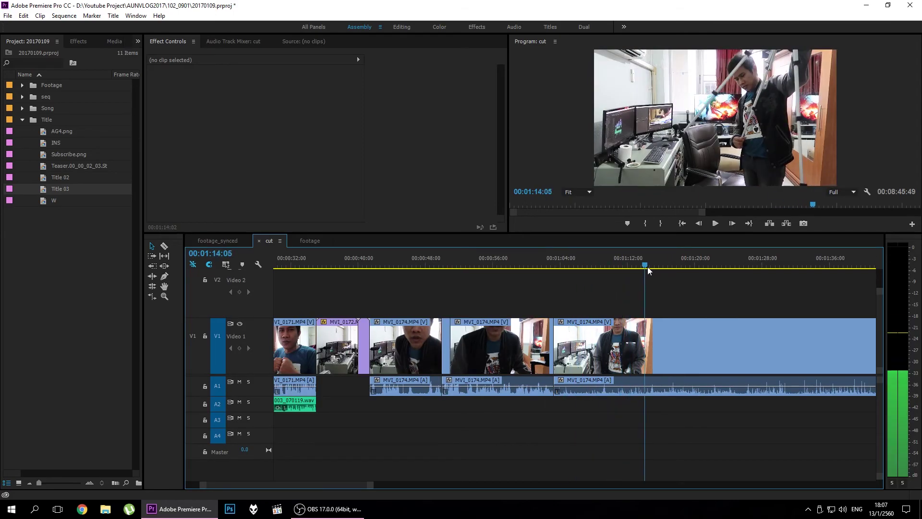
drag(729, 264, 807, 261)
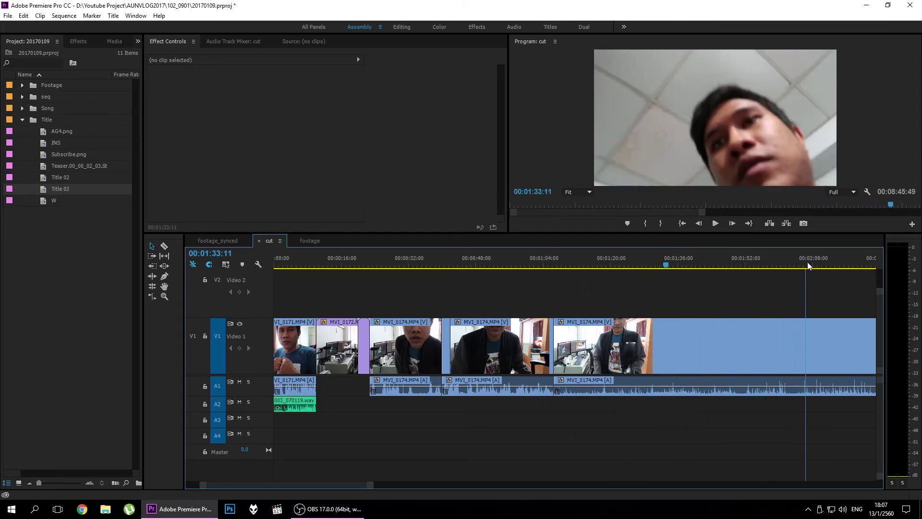
key(minus)
drag(667, 260, 713, 257)
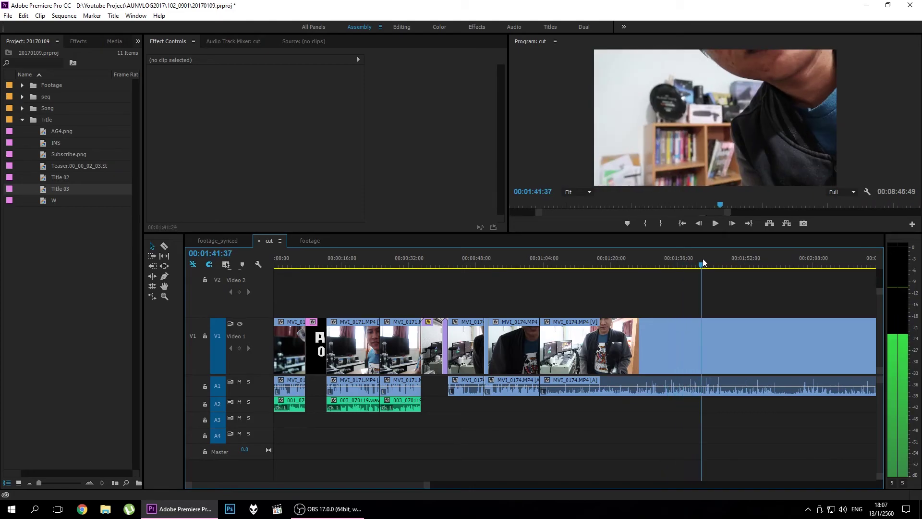
drag(713, 258, 789, 255)
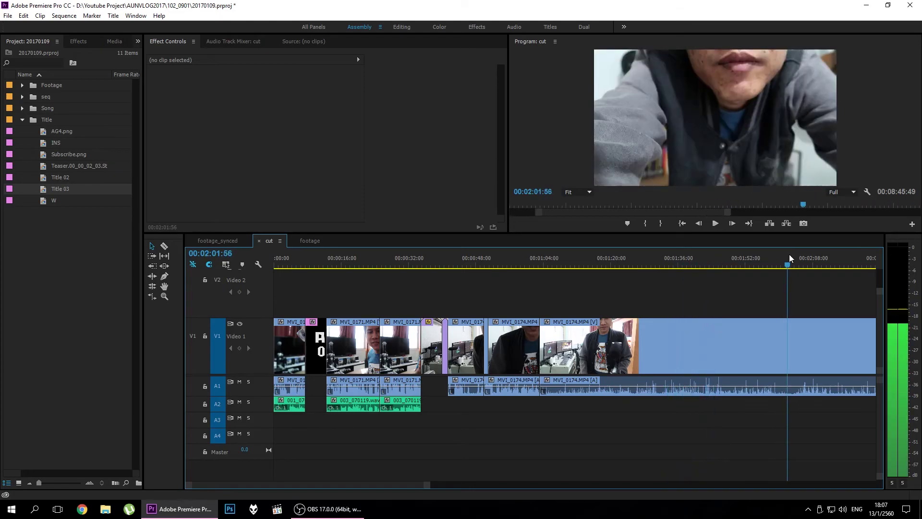
key(minus)
mouse_move(738, 272)
mouse_down()
mouse_move(580, 298)
mouse_move(603, 298)
mouse_move(627, 267)
mouse_move(632, 272)
mouse_move(499, 310)
mouse_move(380, 310)
mouse_up()
key(minus)
key(minus)
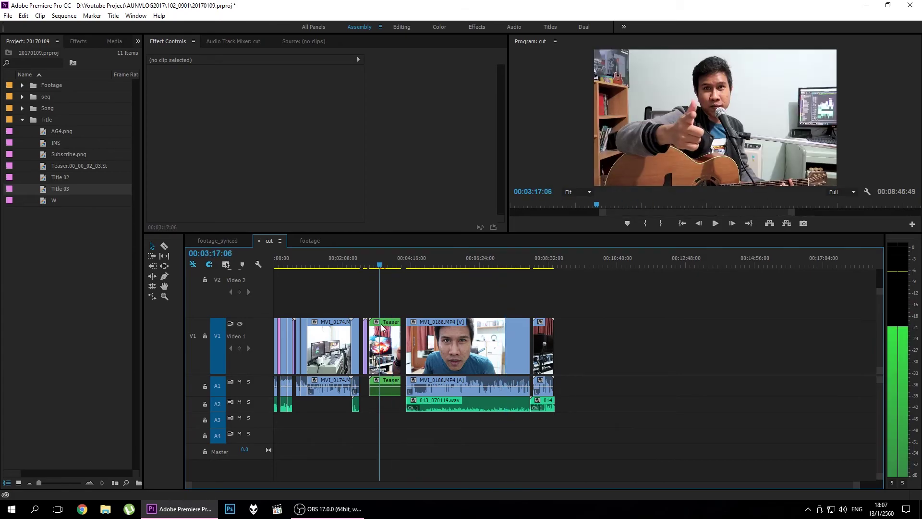
key(equal)
- Browse footage_synced and footage for material, then review the cut sequence around 1:05 to 1:12
key(shift+3)
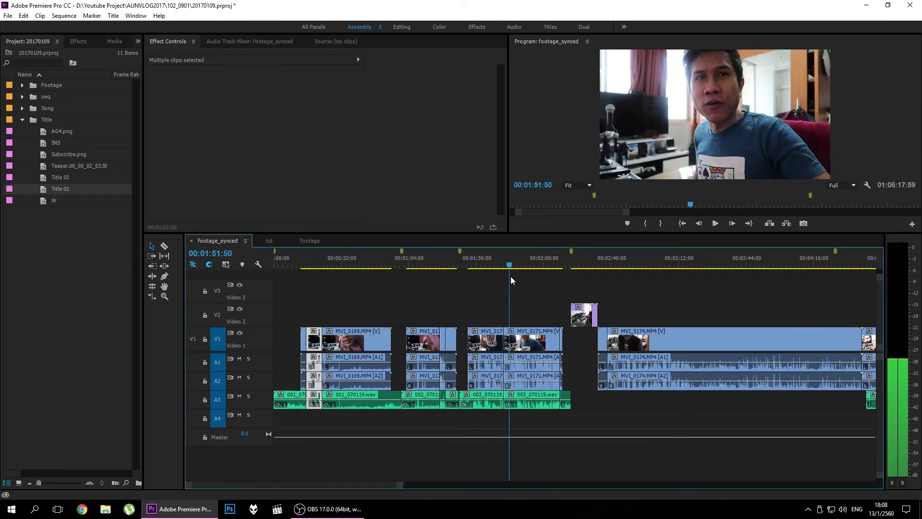
drag(510, 275, 633, 306)
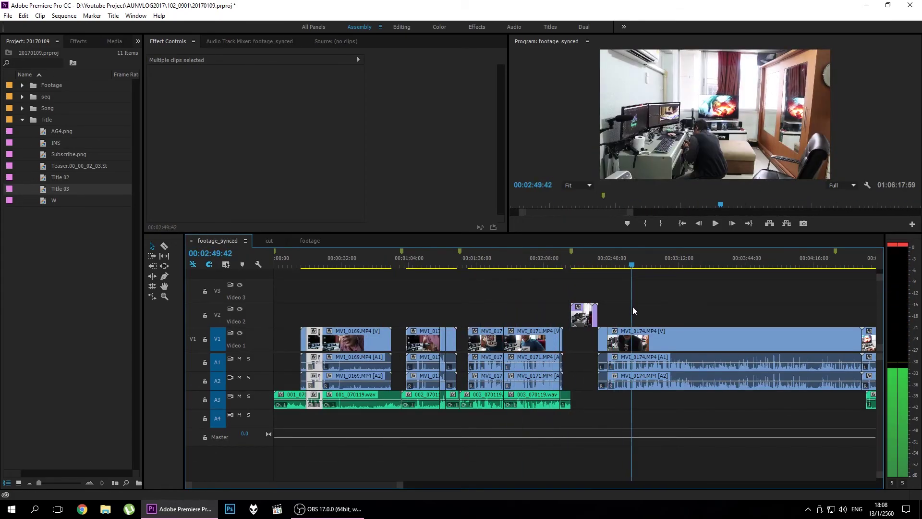
key(shift+3)
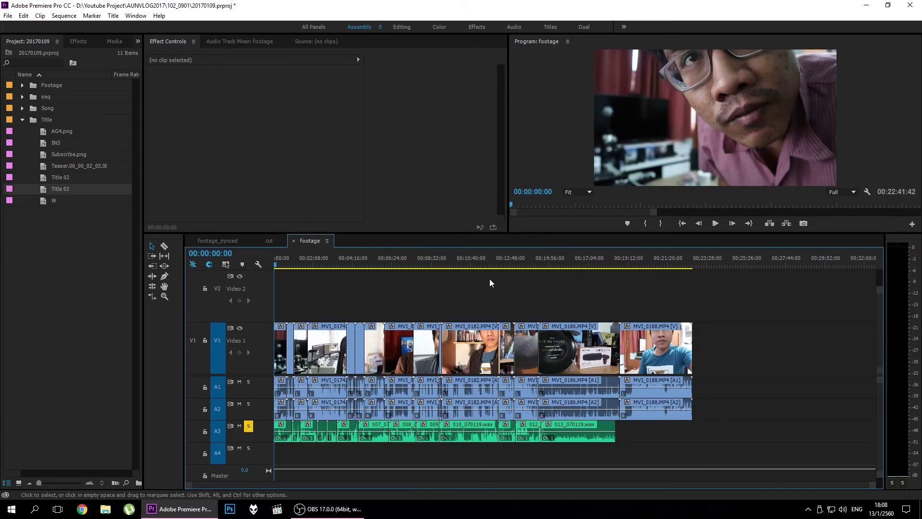
click(268, 241)
drag(379, 259, 351, 259)
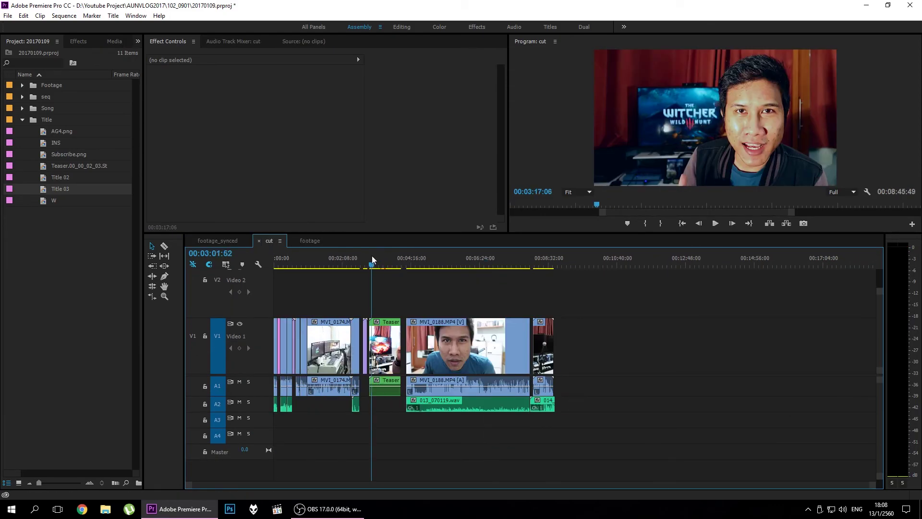
key(equal)
key(equal)
key(equal)
drag(526, 264, 542, 296)
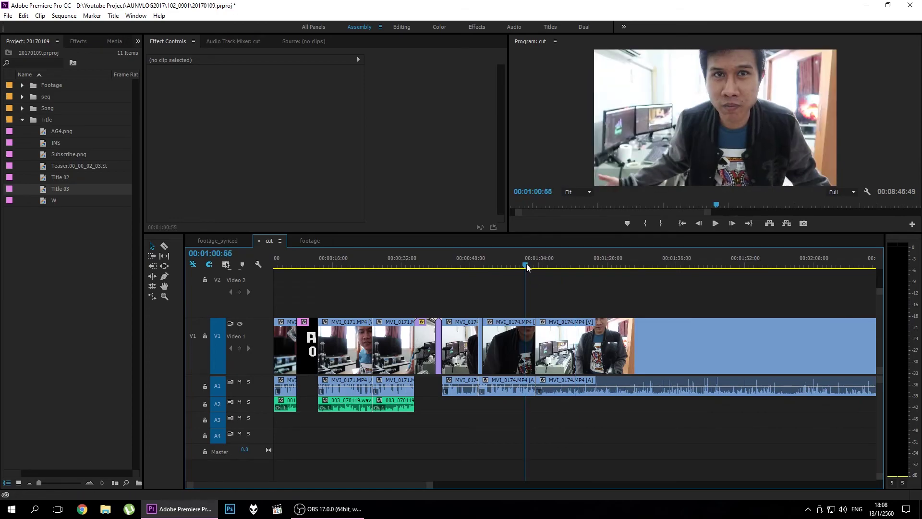
key(minus)
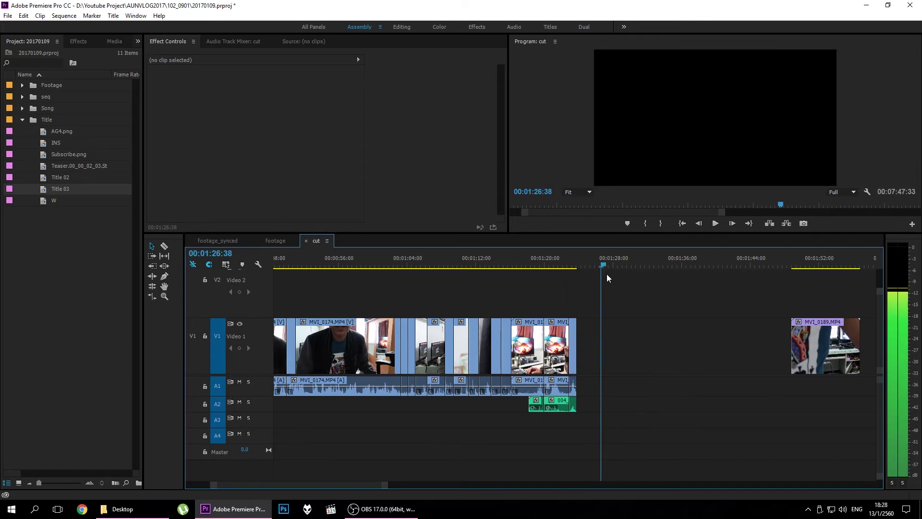
drag(677, 286, 625, 278)
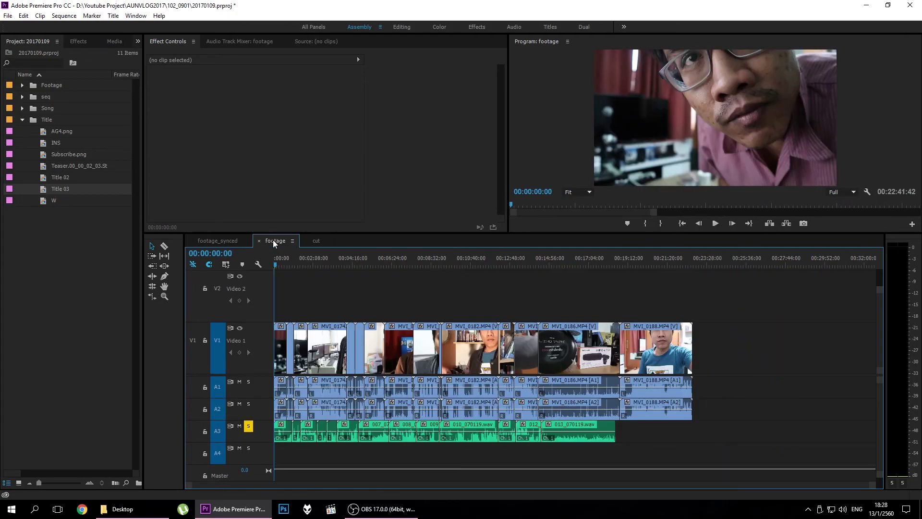
- Locate and preview the MVI_0183 take in the footage_synced sequence
click(229, 244)
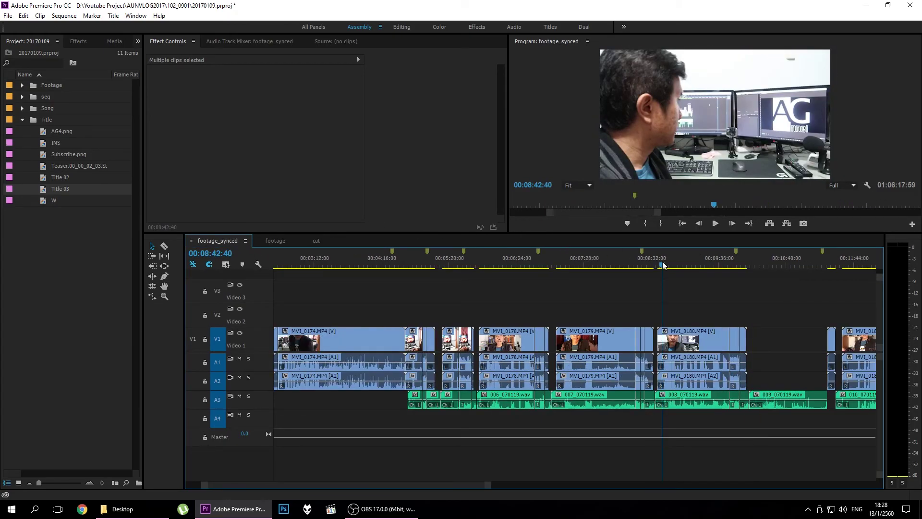
scroll(522, 267, down, 3)
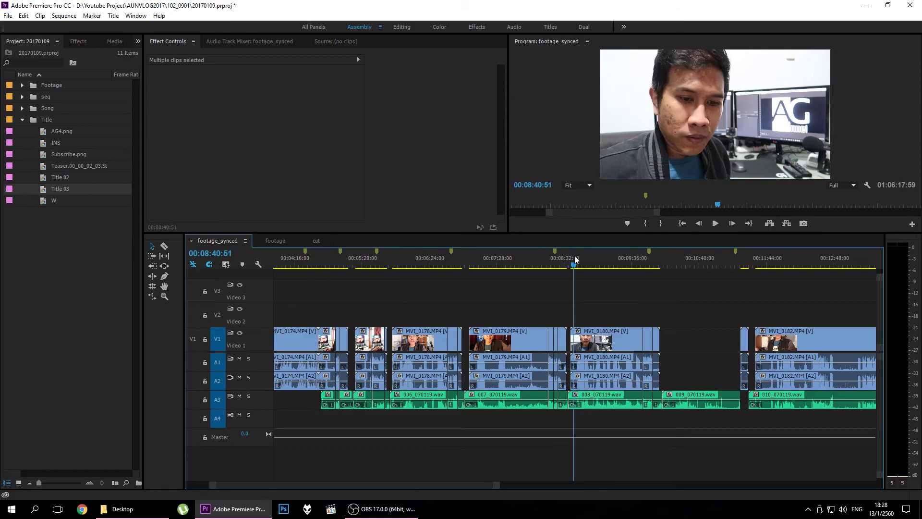
drag(586, 263, 630, 267)
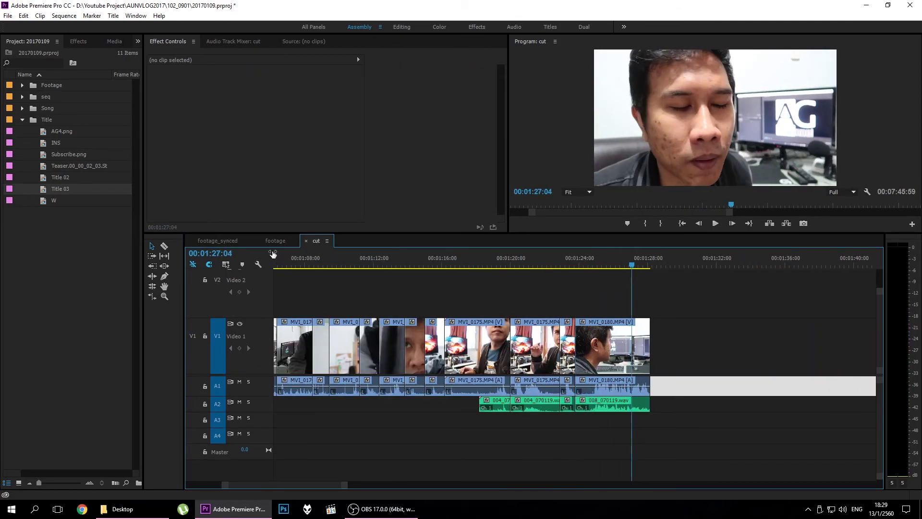
drag(656, 254, 711, 265)
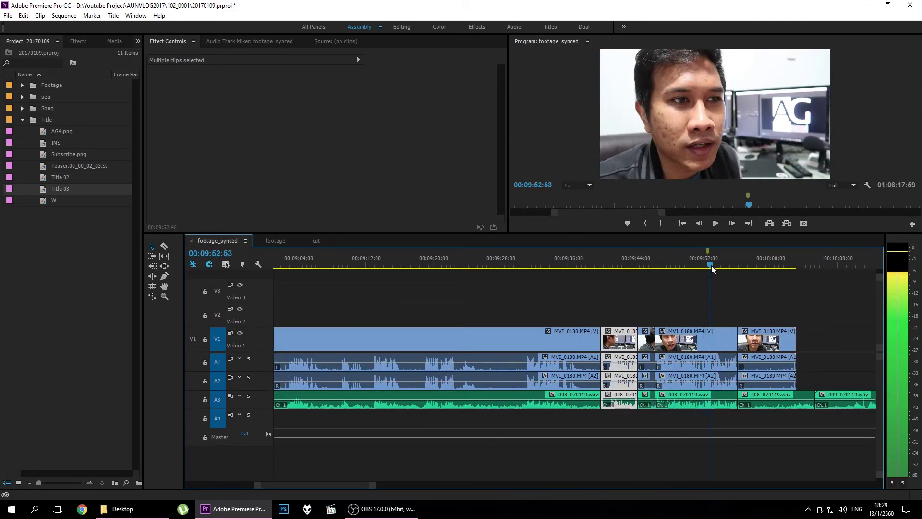
key(=)
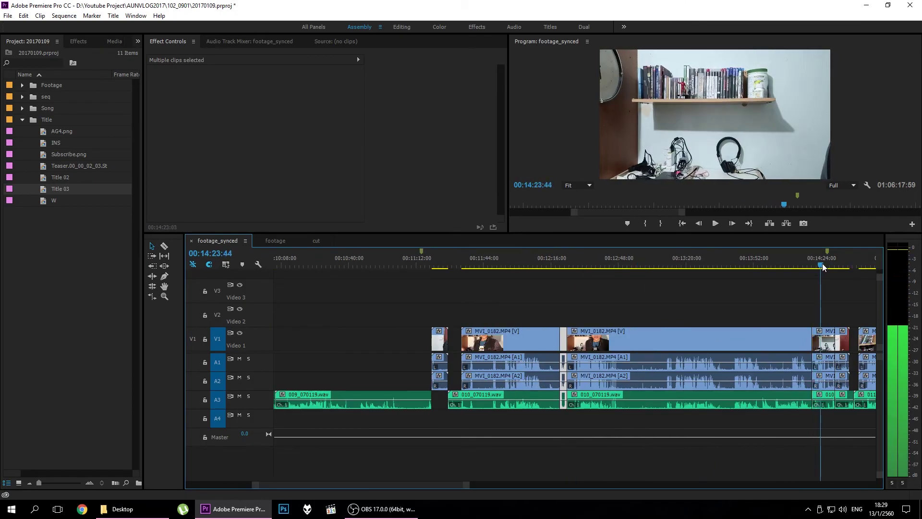
mouse_move(575, 267)
mouse_down()
mouse_move(698, 249)
mouse_move(618, 261)
mouse_up()
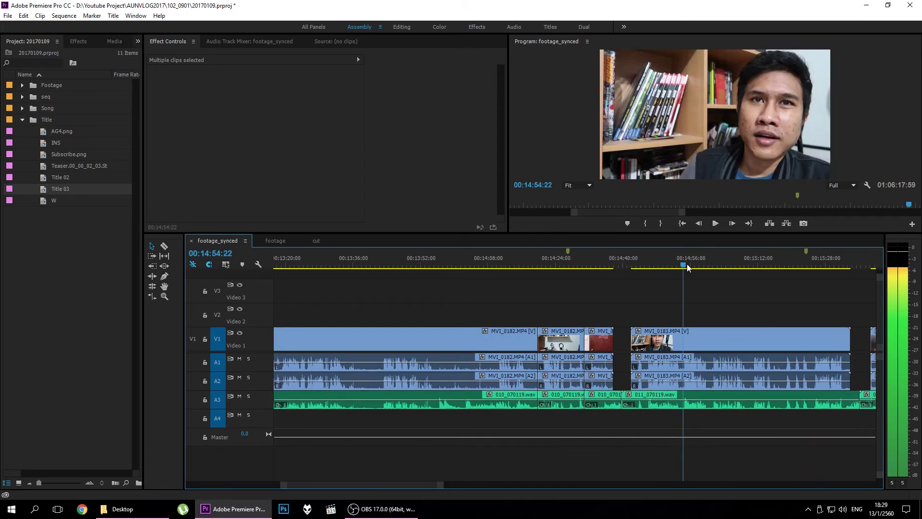
drag(604, 267, 730, 256)
key(=)
key(=)
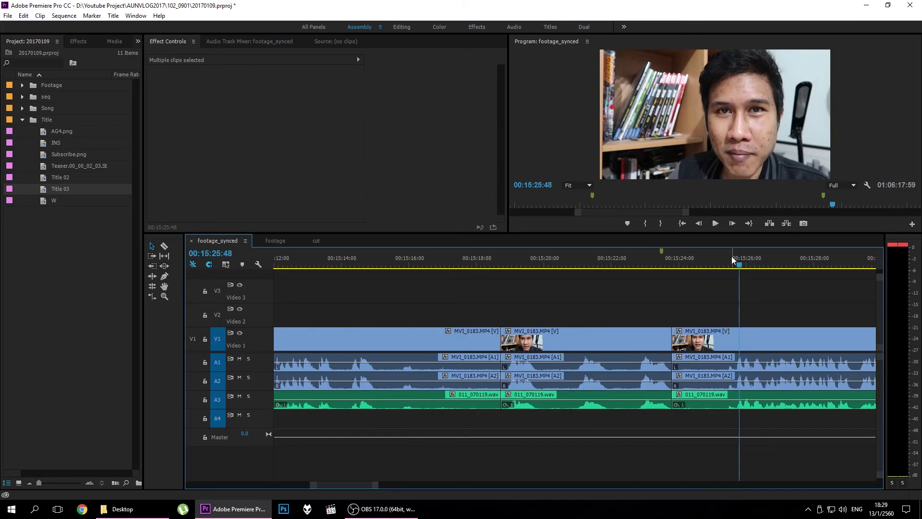
key(space)
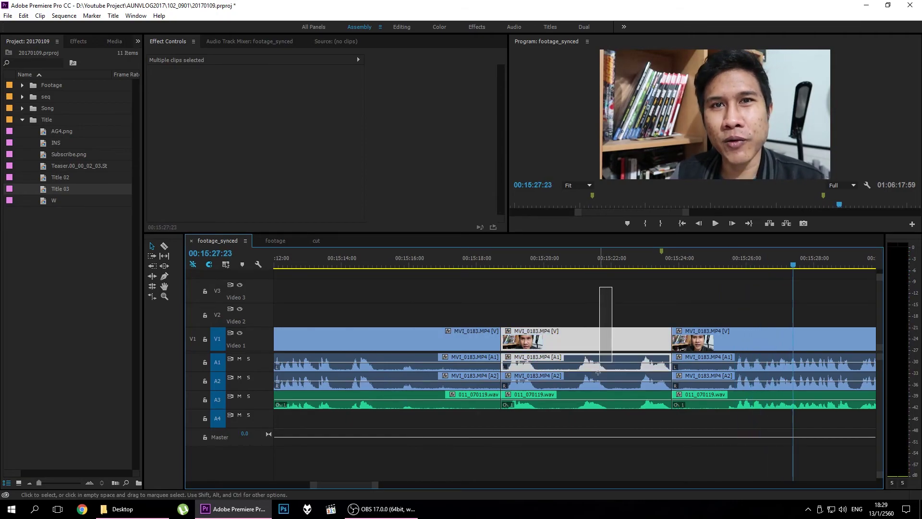
- Ripple-delete the gap before MVI_0183 in the cut sequence so it follows MVI_0182
click(316, 241)
click(606, 407)
right_click(562, 341)
click(563, 344)
click(538, 265)
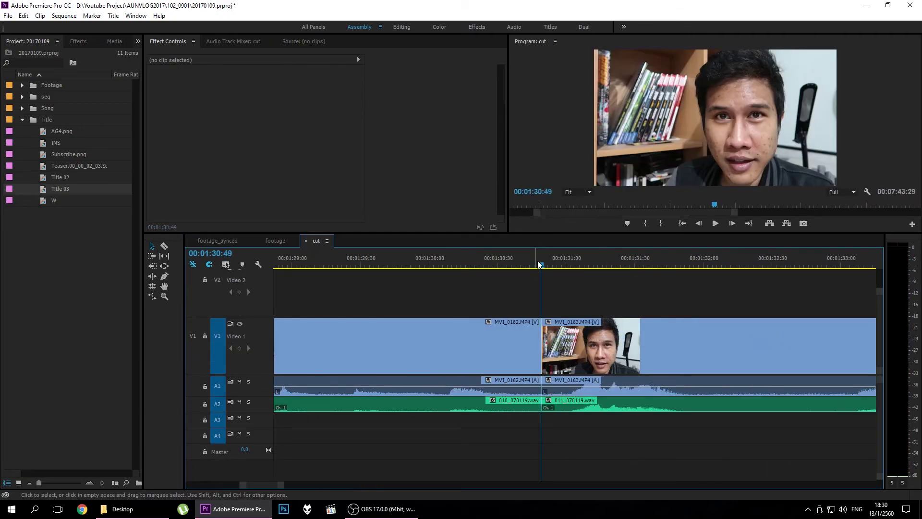
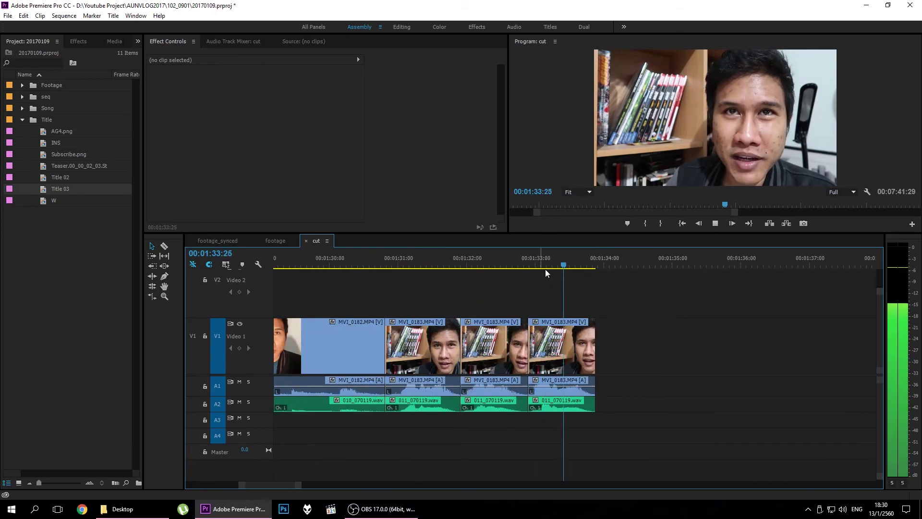
- Razor all footage_synced tracks at the playhead and select the short MVI_0185 piece
click(575, 265)
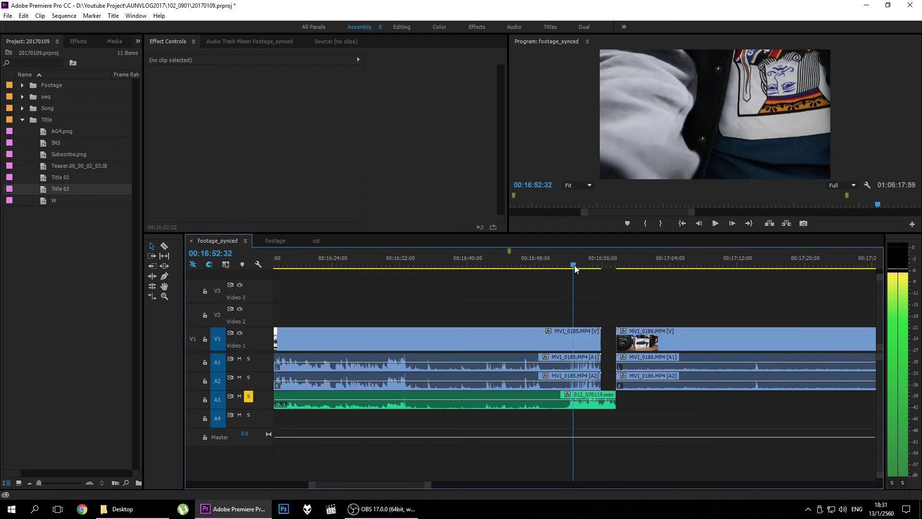
key(ctrl+k)
drag(575, 261, 601, 265)
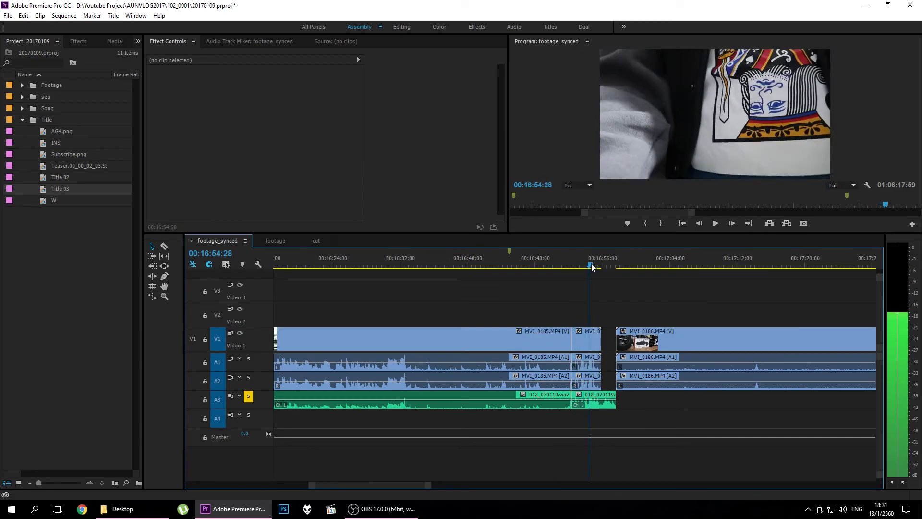
click(587, 340)
- Place the MVI_0185 piece into the cut sequence near 00:01:40:24 and nudge it slightly
click(322, 244)
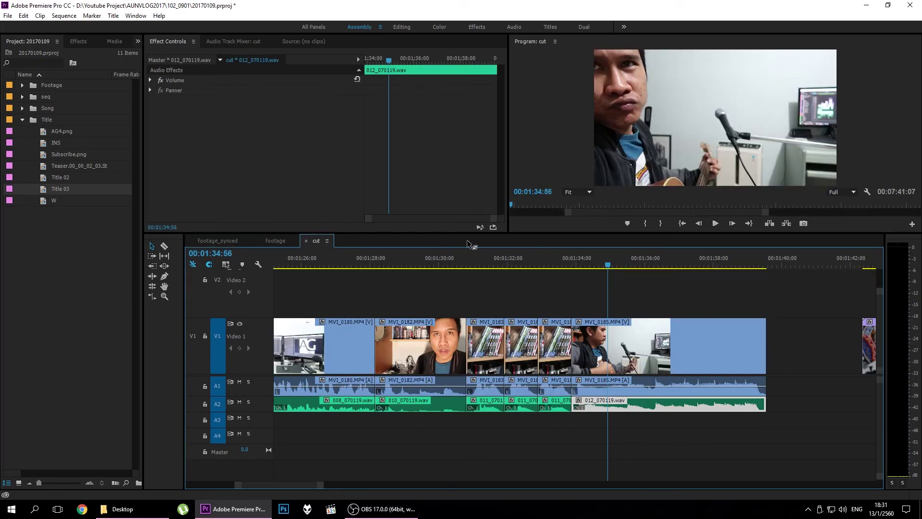
key(minus)
click(527, 262)
click(534, 341)
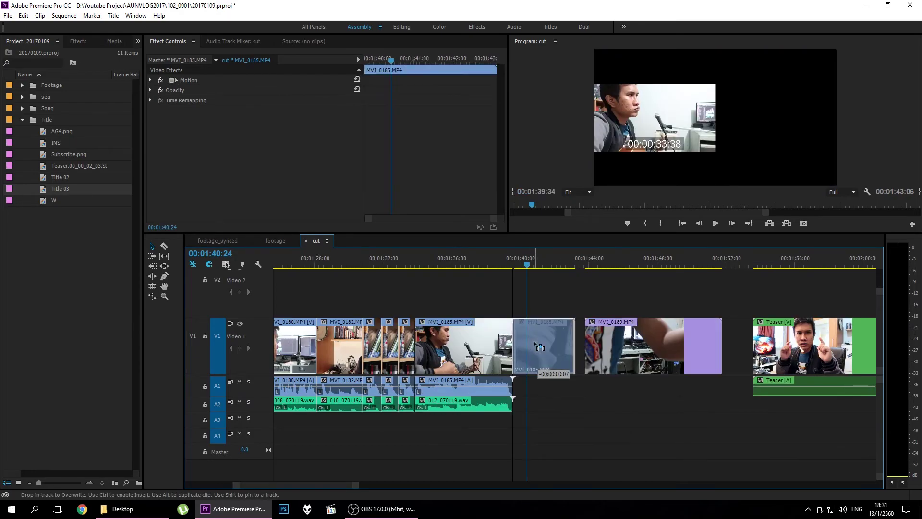
drag(613, 327, 607, 327)
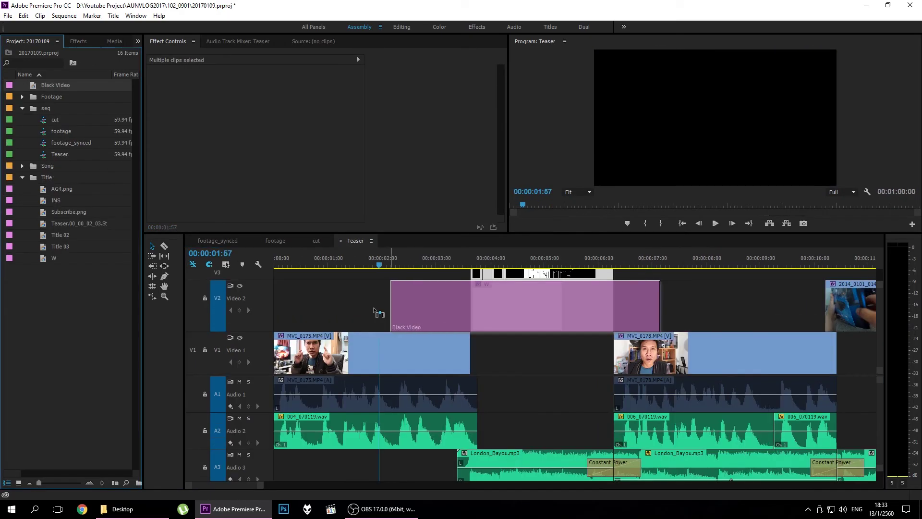
- Put Black Video under the W title in Teaser and preview the AG Channel title at 00:00:04:00
mouse_move(541, 291)
mouse_down()
mouse_move(655, 299)
mouse_move(411, 360)
mouse_move(443, 353)
mouse_up()
click(383, 259)
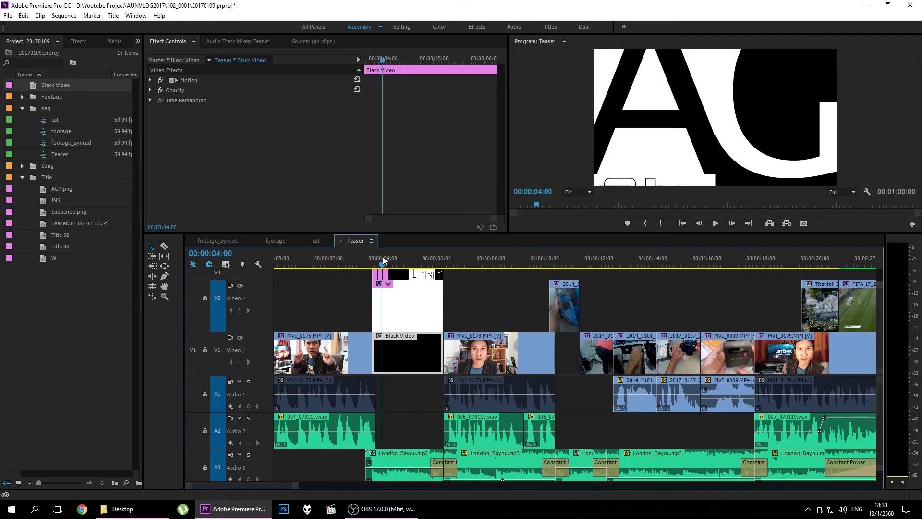
key(equal)
click(577, 259)
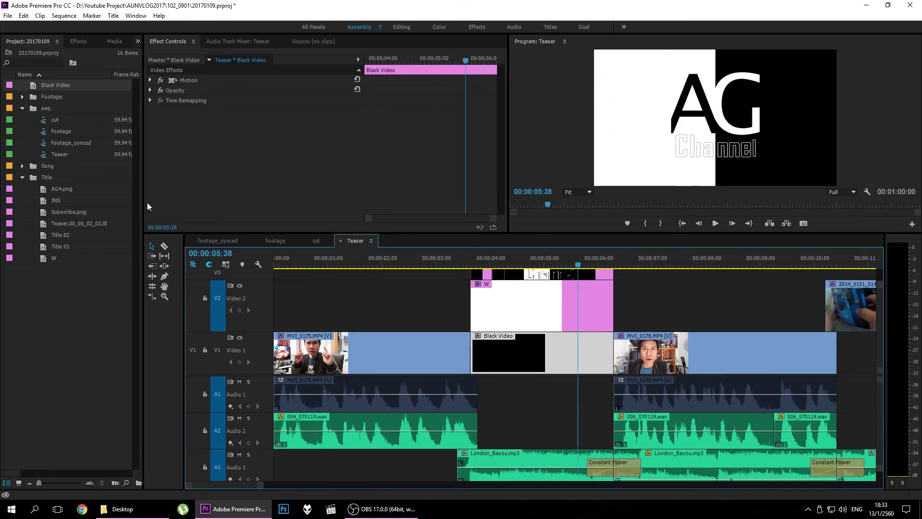
click(523, 286)
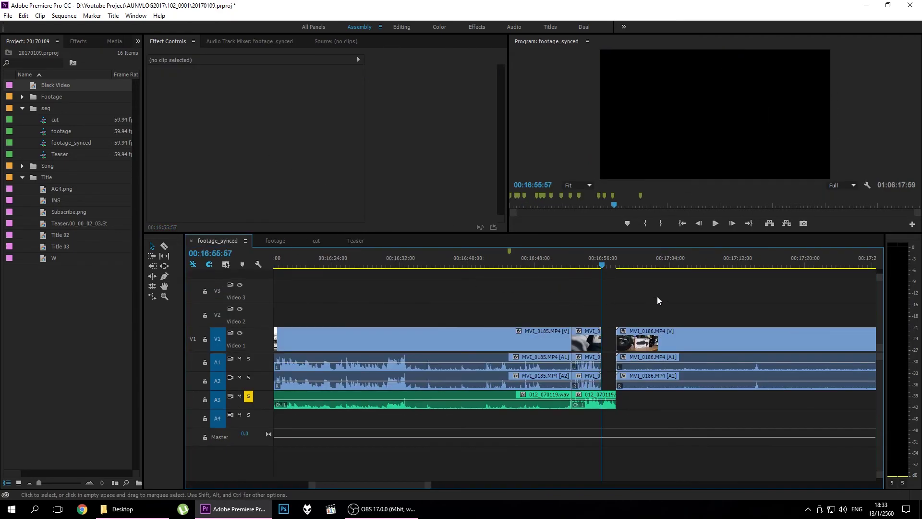
- In the cut sequence, select the 013_070119.wav clip at 00:01:41 and make track A2 taller
scroll(610, 279, up, 2)
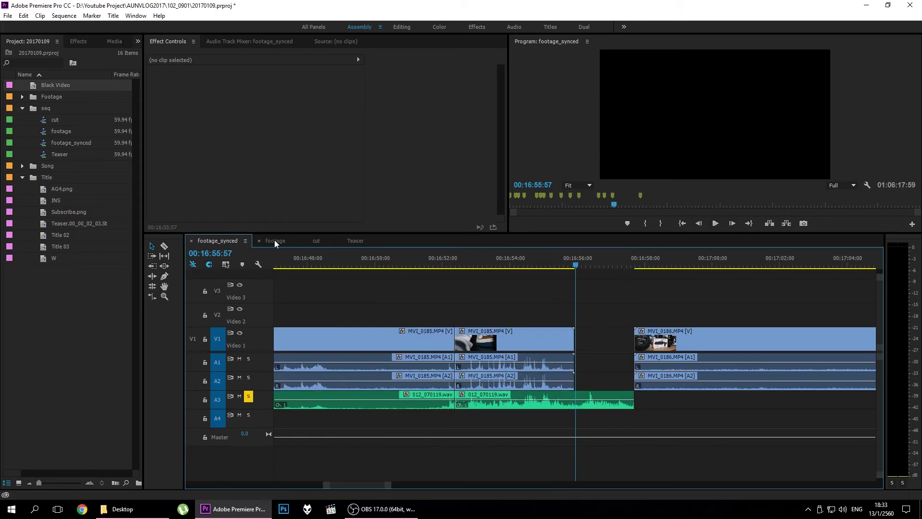
click(274, 240)
click(349, 241)
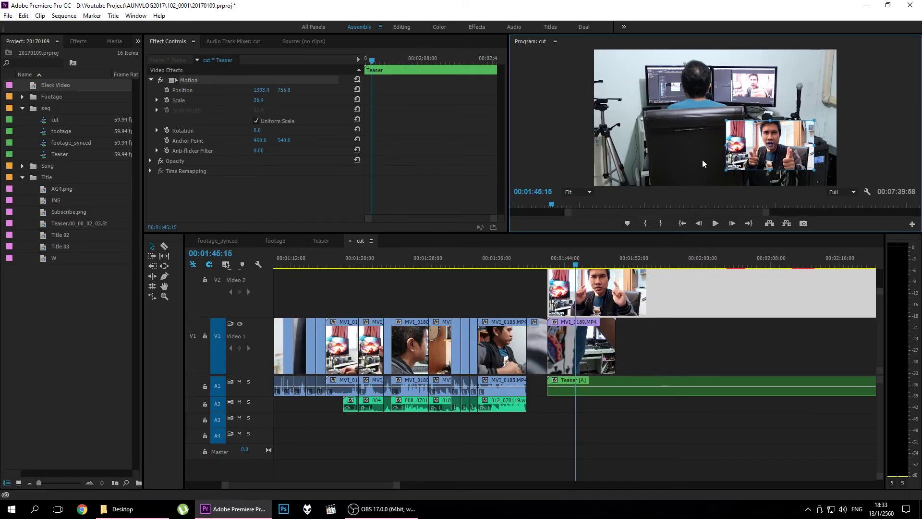
click(545, 264)
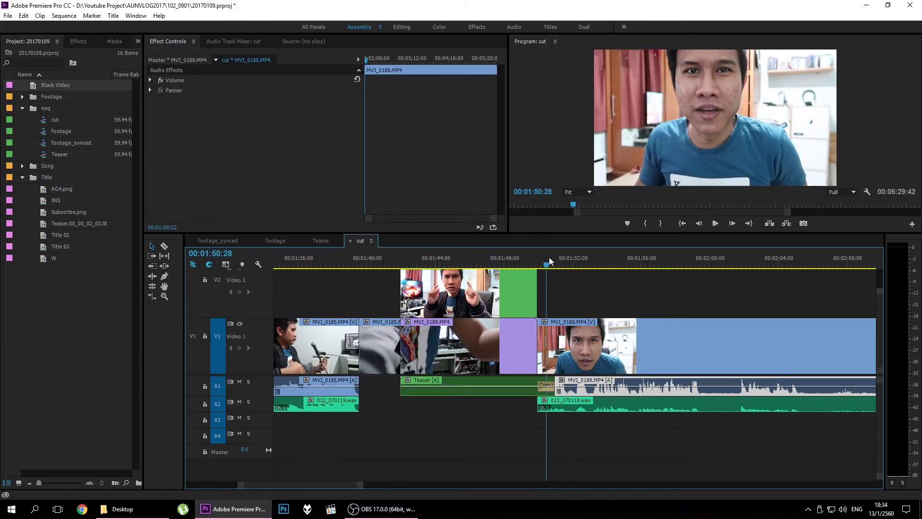
click(598, 402)
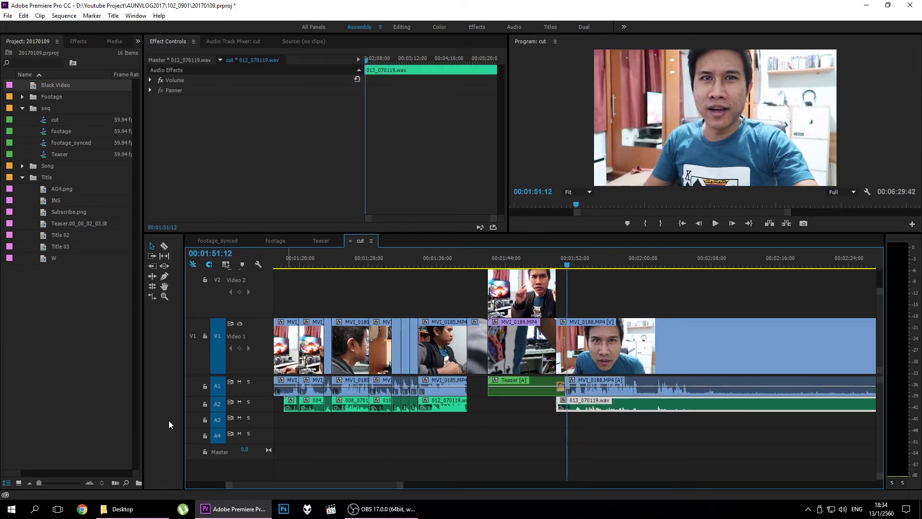
drag(264, 411, 264, 417)
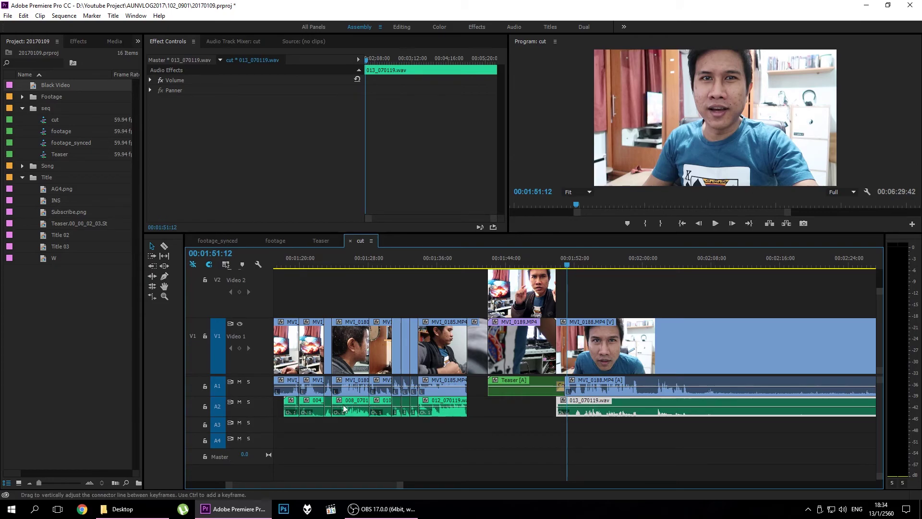
- Select the MVI_0188 audio on A1, play it back and position the playhead around 02:01:07
key(equal)
key(equal)
drag(526, 258, 542, 258)
click(628, 388)
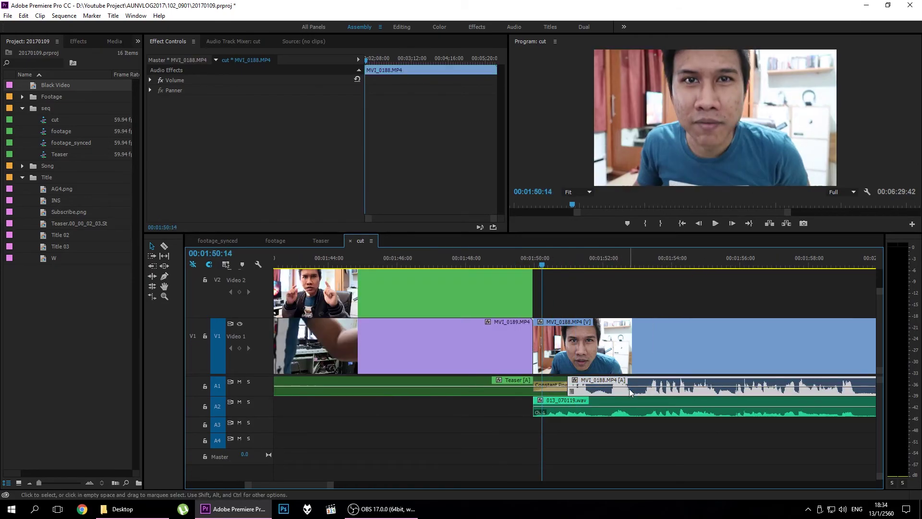
key(space)
key(minus)
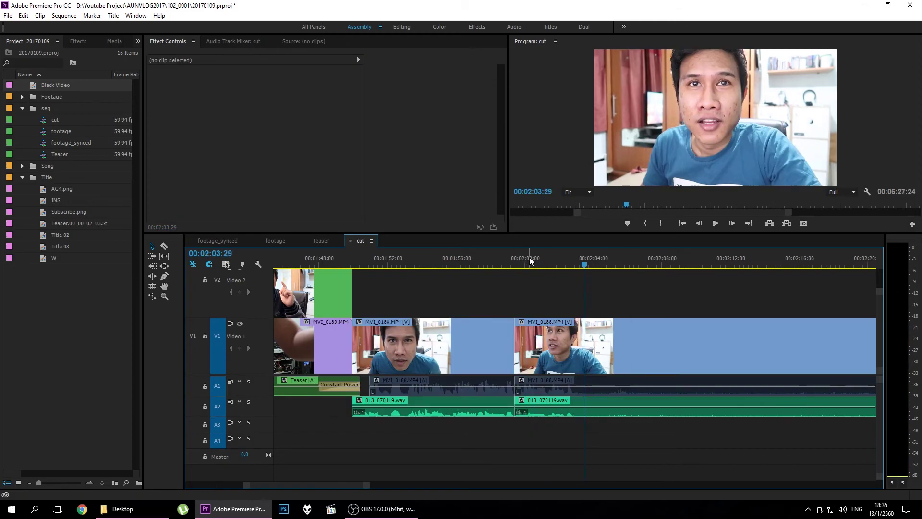
drag(530, 258, 540, 264)
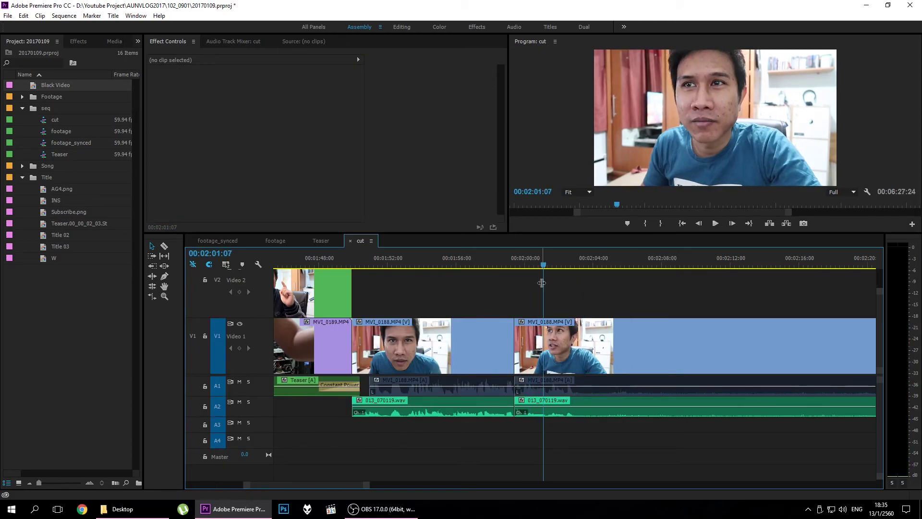
click(620, 257)
key(minus)
key(minus)
key(minus)
key(minus)
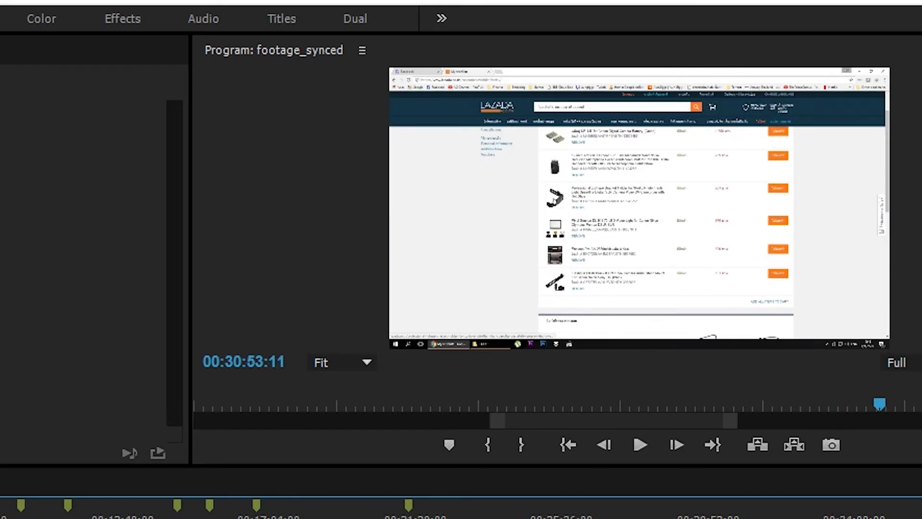
- Zoom in and review the Lazada desktop recording in footage_synced, then go to the footage sequence
key(equal)
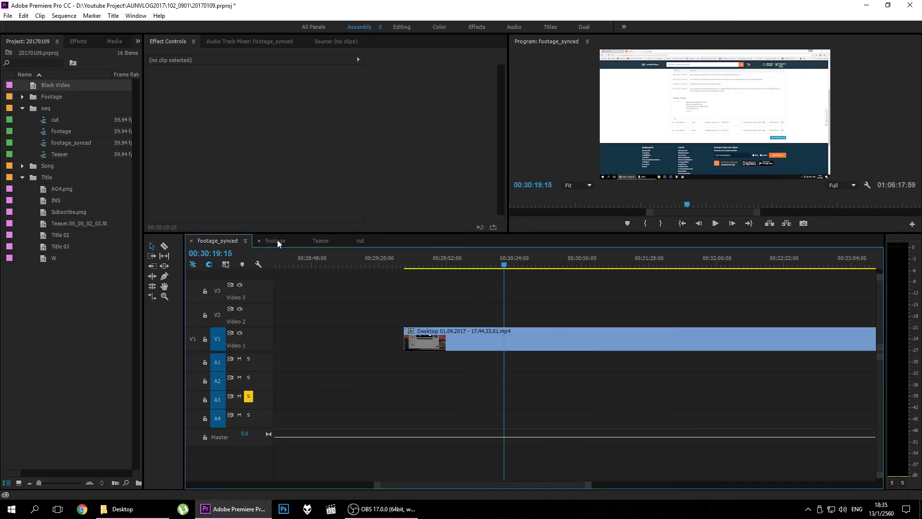
click(278, 240)
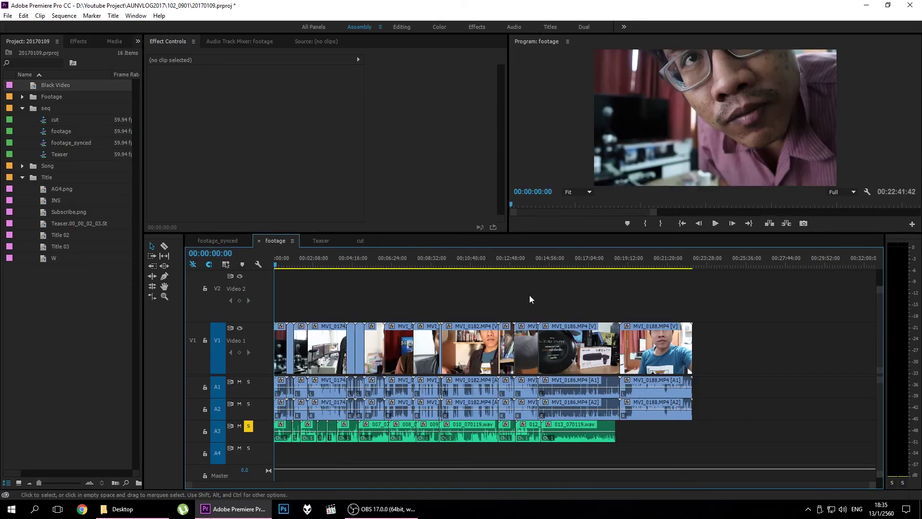
- Scrub the cut sequence around 00:01:58:51–00:01:59:04, zooming in on the two-minute mark
click(360, 241)
click(577, 266)
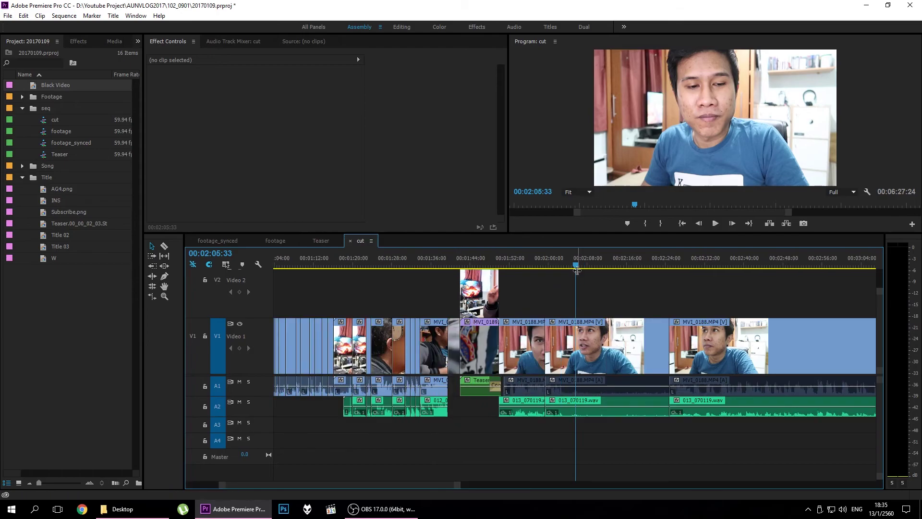
click(554, 264)
key(=)
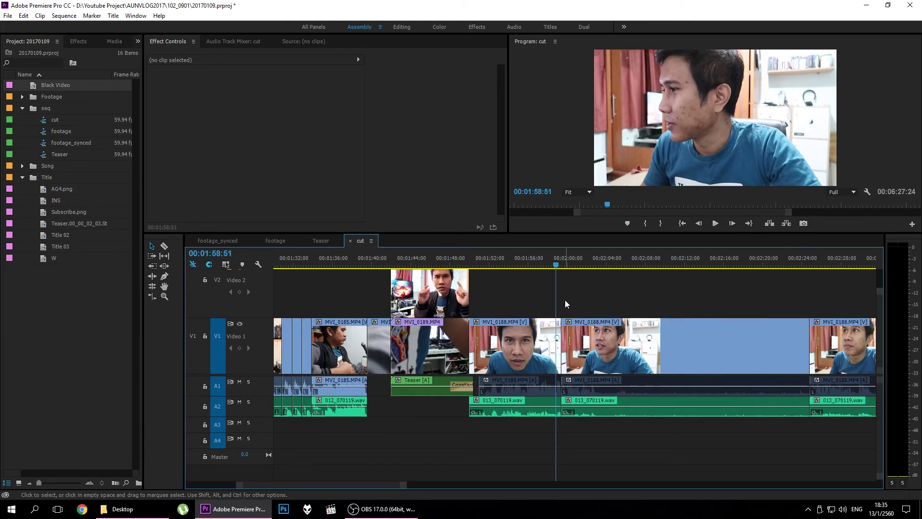
key(=)
key(=)
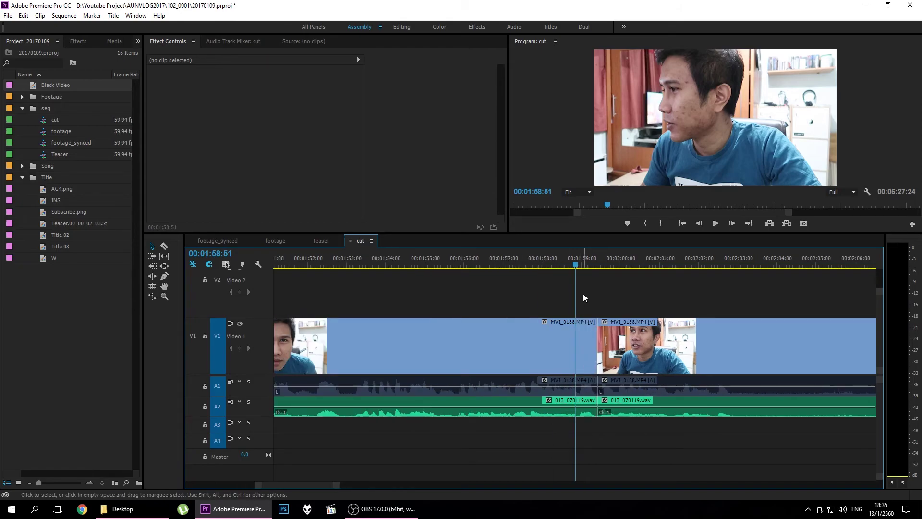
click(584, 263)
key(space)
key(minus)
key(minus)
key(minus)
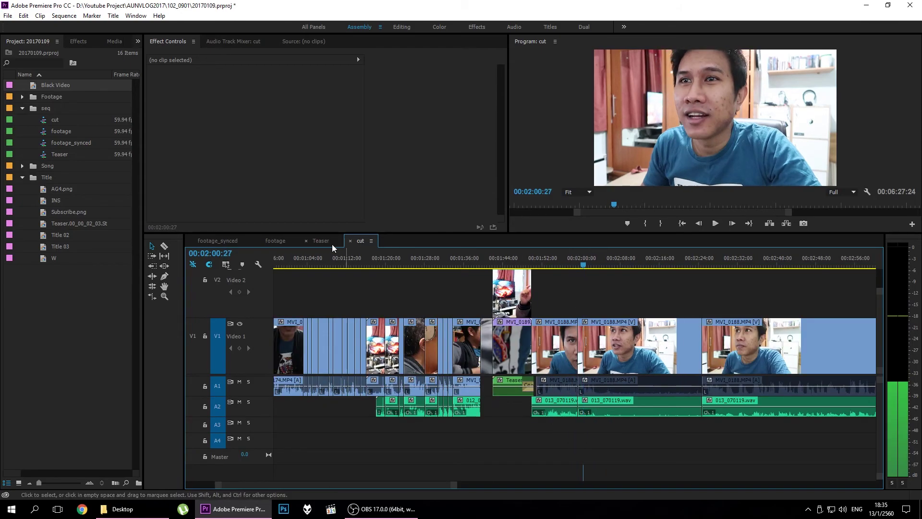
- Scrub the desktop screen recording in footage_synced from 00:30:19:15, then return to the cut sequence
click(218, 241)
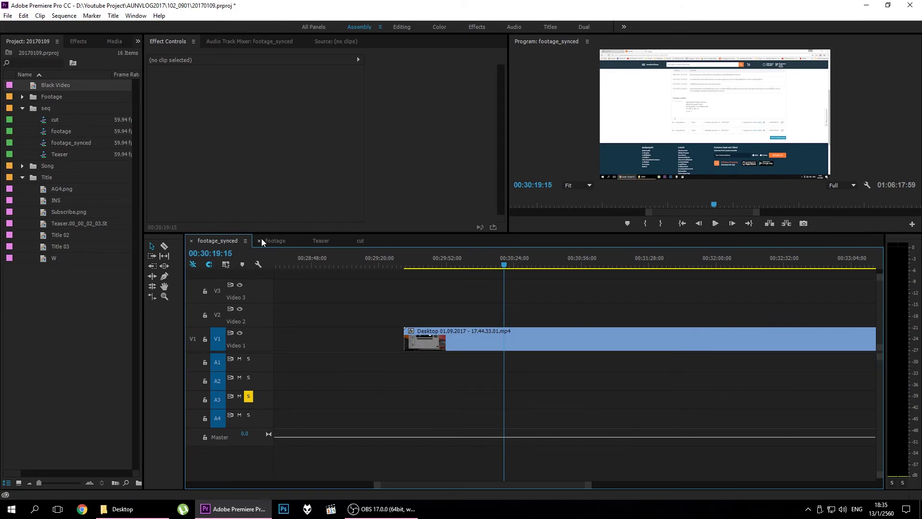
click(275, 240)
click(217, 240)
click(535, 265)
key(minus)
key(minus)
drag(534, 264, 579, 264)
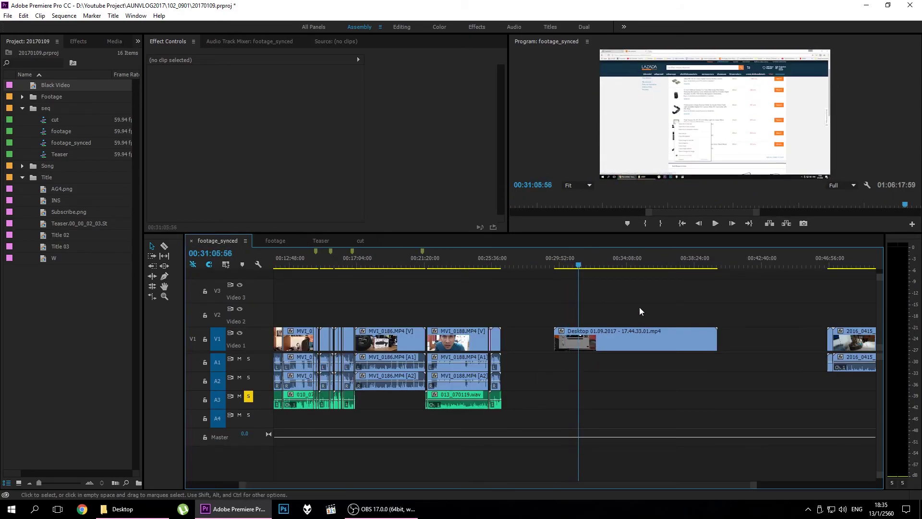
click(361, 240)
key(equal)
key(equal)
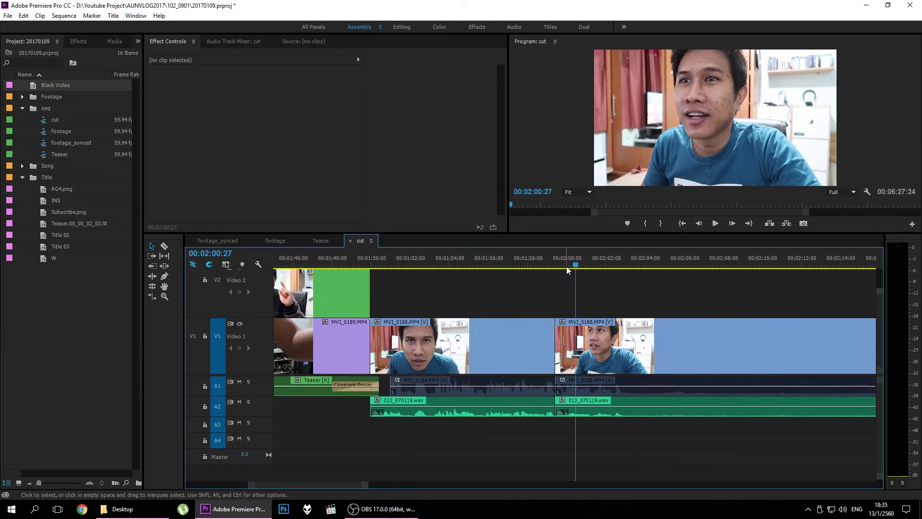
- Play back the cut sequence from about 00:01:58:35, checking the 013_070119.wav clip on A2
click(539, 262)
key(space)
key(minus)
key(minus)
key(minus)
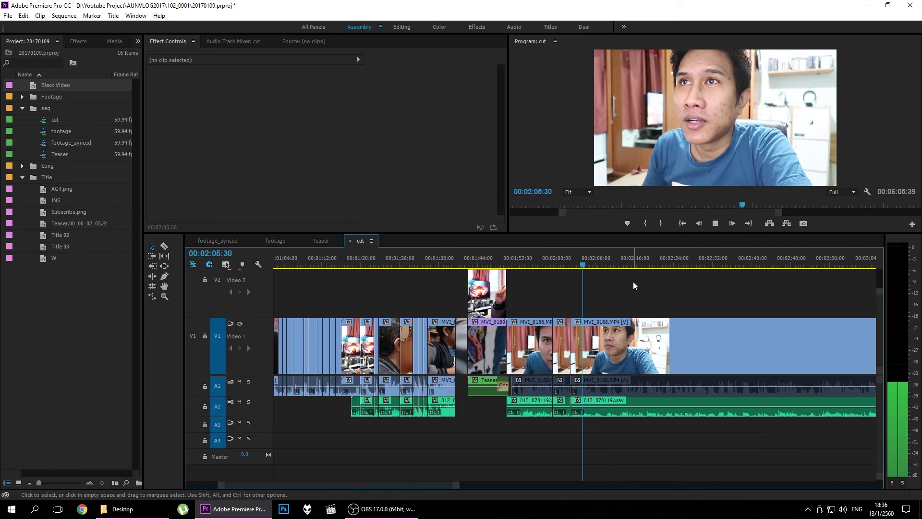
click(595, 406)
key(equal)
key(equal)
key(equal)
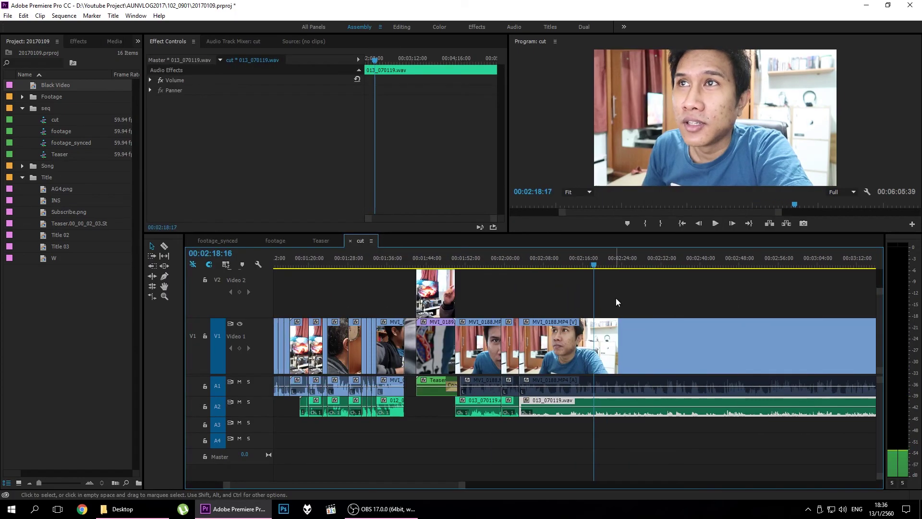
click(678, 428)
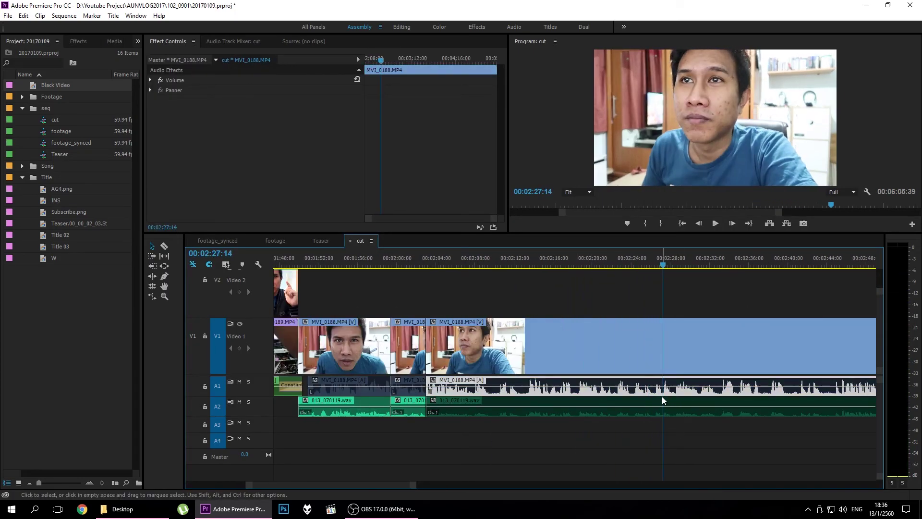
key(minus)
key(minus)
key(minus)
key(equal)
key(equal)
key(equal)
key(space)
key(minus)
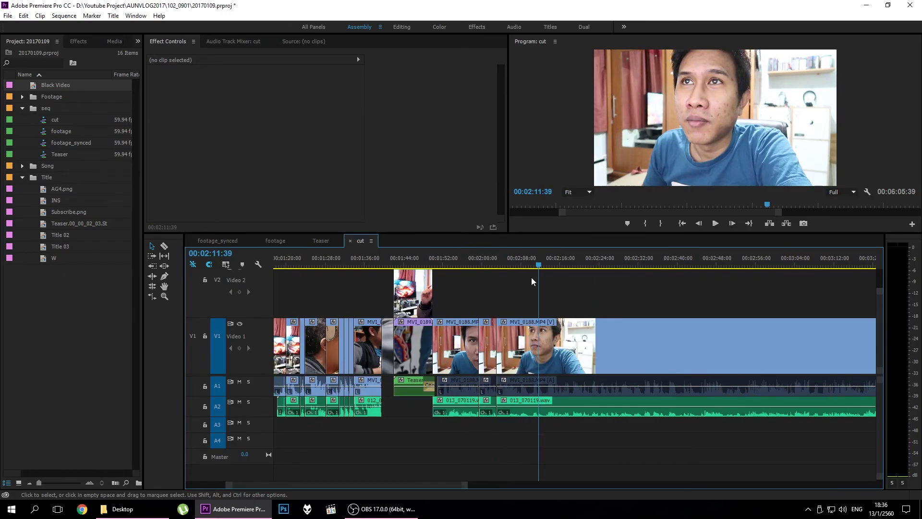
- Drag the INS title from the Project panel onto Video 1 after the last MVI_0188 clip
key(minus)
key(minus)
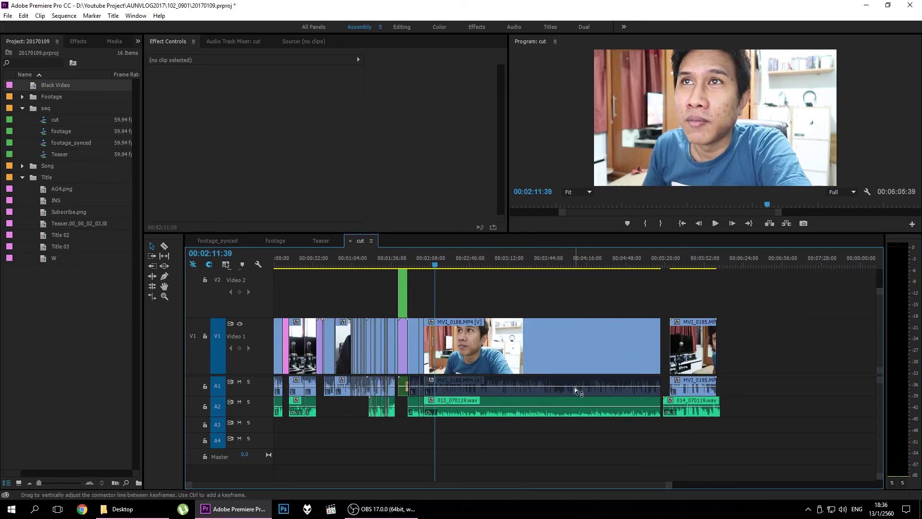
key(equal)
key(equal)
key(equal)
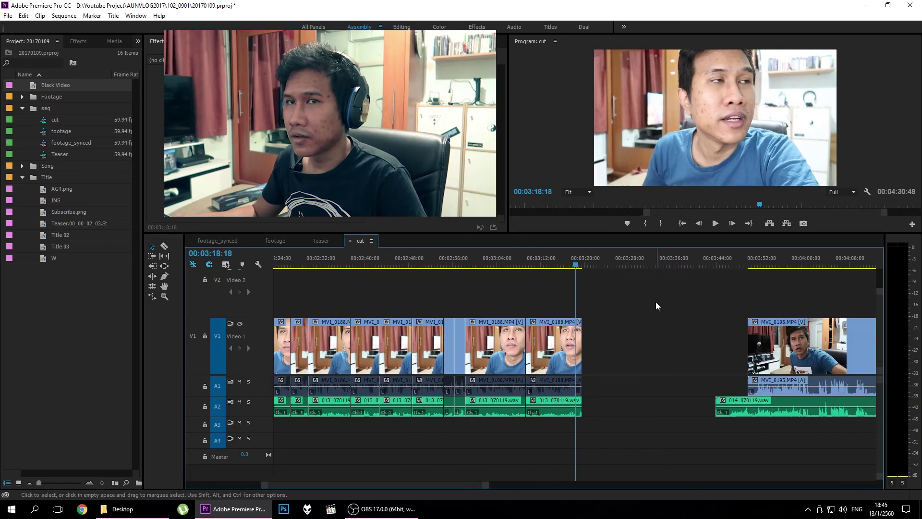
mouse_move(55, 200)
mouse_down()
mouse_move(594, 354)
mouse_move(586, 348)
mouse_up()
- Drop INS after the last MVI_0188 clip and preview footage_synced around 00:17:40
click(595, 264)
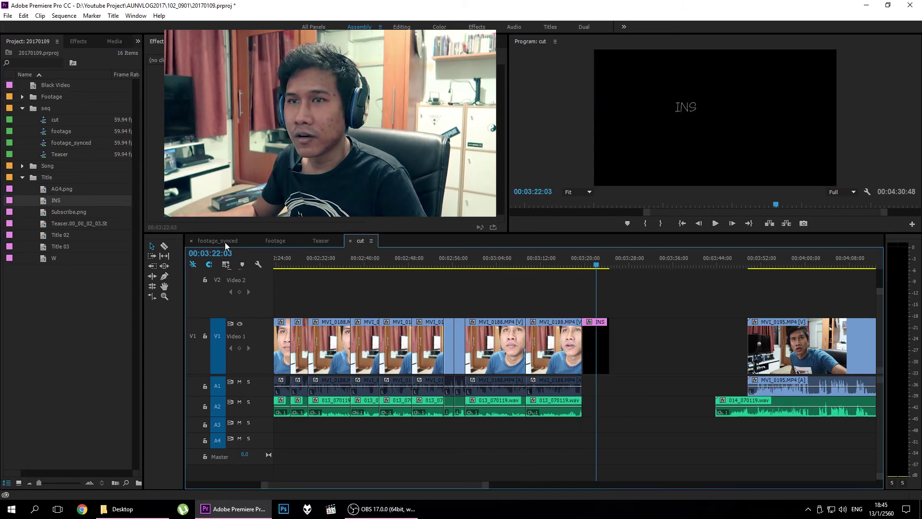
click(225, 243)
click(364, 266)
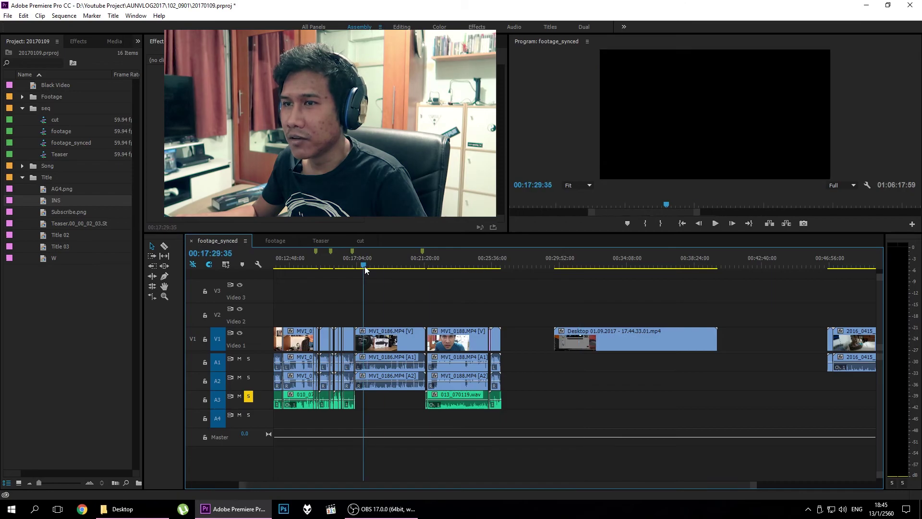
key(equal)
key(equal)
click(519, 263)
mouse_move(523, 264)
mouse_down()
mouse_move(768, 272)
mouse_move(696, 269)
mouse_up()
- Ripple Delete the Video 1 gap after INS and review the join at 00:03:24:43
click(365, 240)
drag(598, 275, 574, 263)
right_click(673, 356)
click(697, 363)
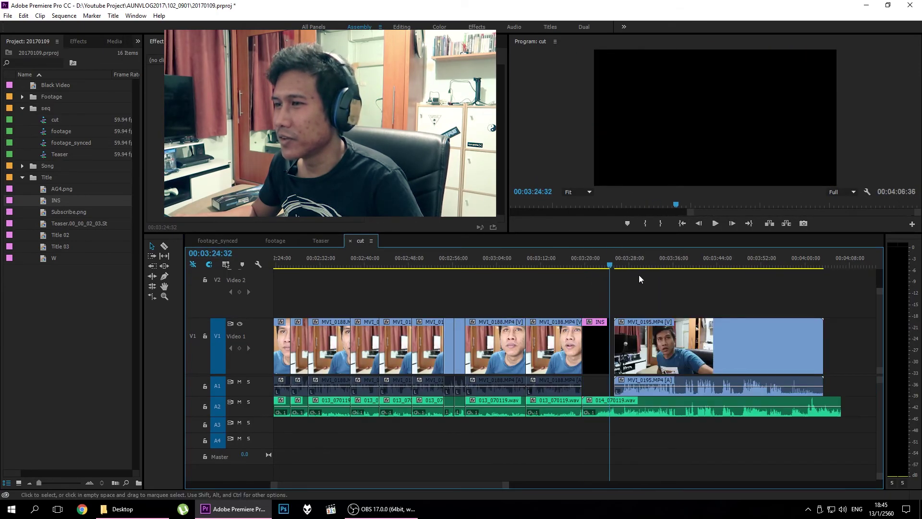
key(=)
mouse_move(587, 269)
mouse_down()
mouse_move(407, 268)
mouse_move(602, 267)
mouse_up()
key(=)
key(=)
drag(705, 253, 560, 264)
- Play the ending, split MVI_0195 at 03:38, then undo that split
click(580, 336)
key(minus)
click(610, 270)
key(space)
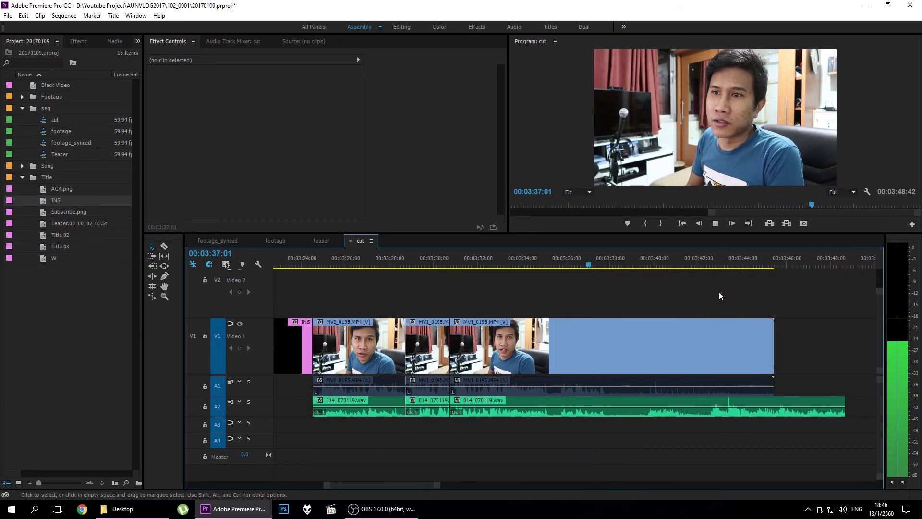
key(space)
click(611, 256)
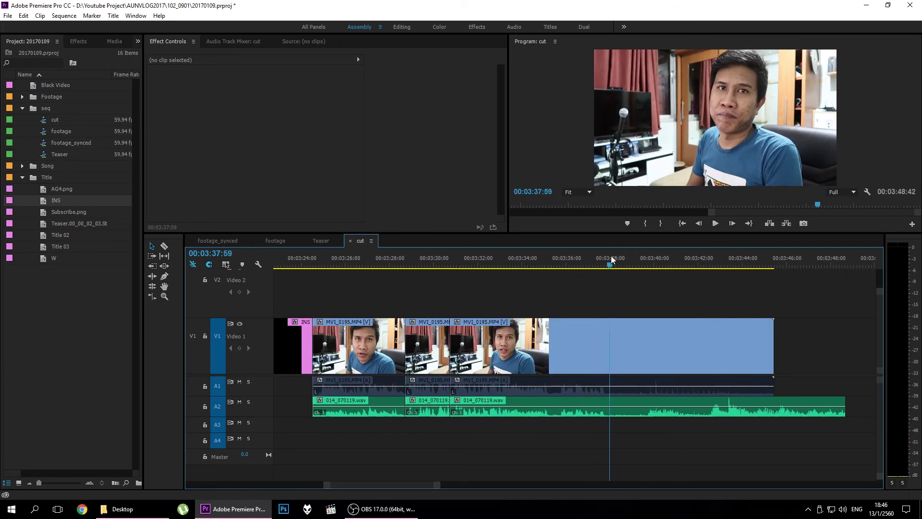
key(ctrl+k)
mouse_move(633, 267)
mouse_down()
mouse_move(688, 267)
mouse_move(603, 267)
mouse_up()
key(ctrl+z)
- Trim the sequence end at the playhead so the cut runs 00:03:42:58
key(space)
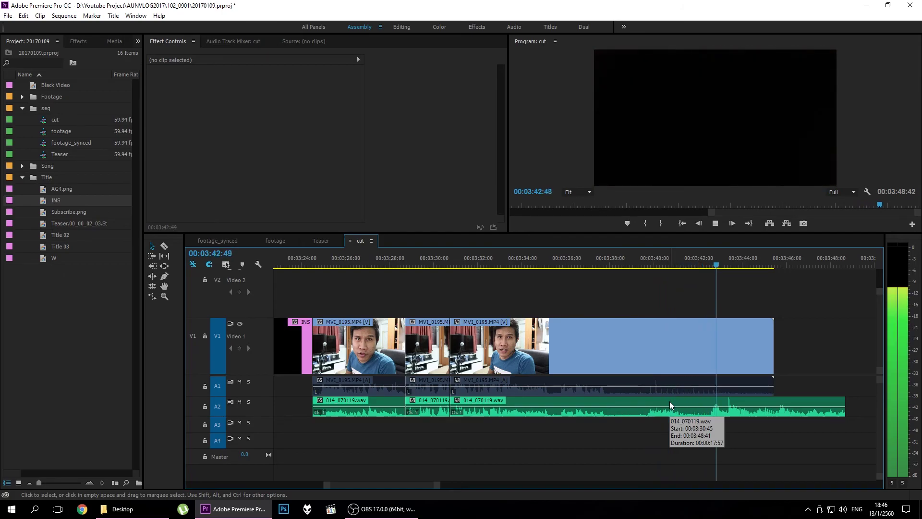
key(w)
key(minus)
key(backslash)
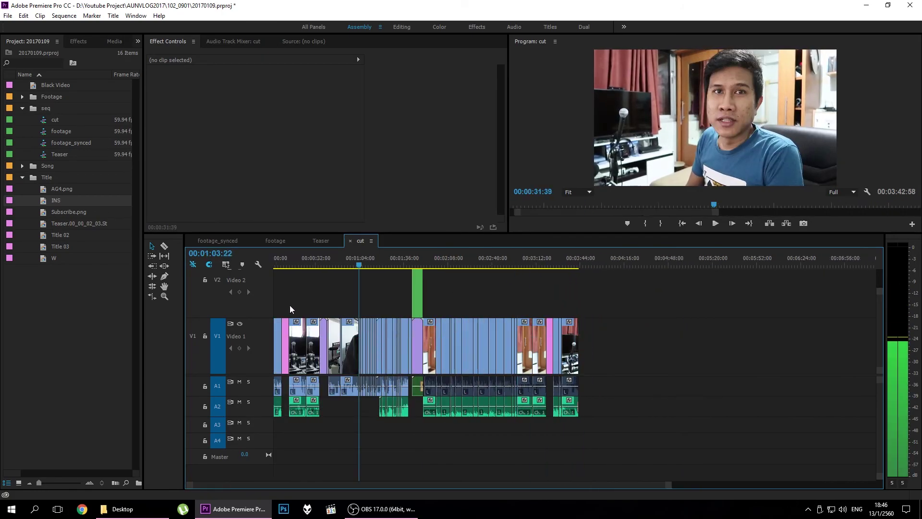
key(Home)
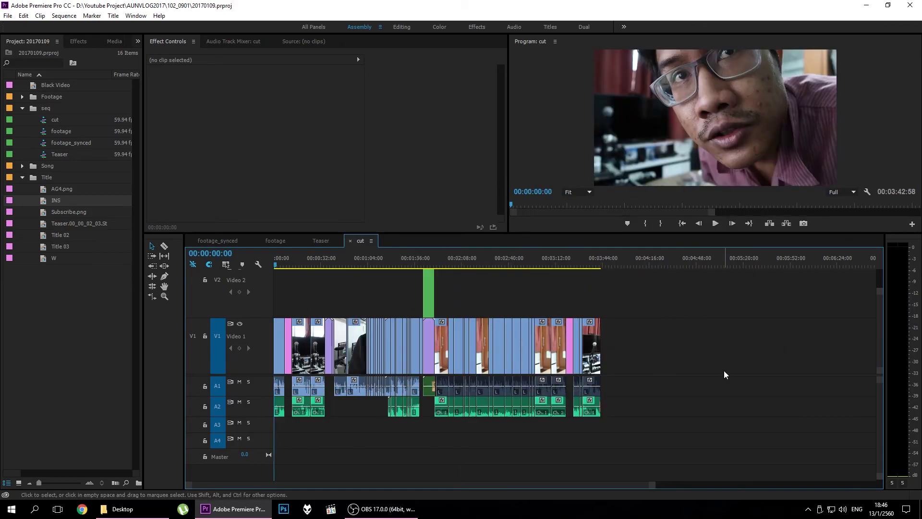
- Marquee-select all the cut sequence's audio clips and set Audio Gain to Normalize All Peaks to -0.5 dB
key(equal)
drag(305, 258, 482, 260)
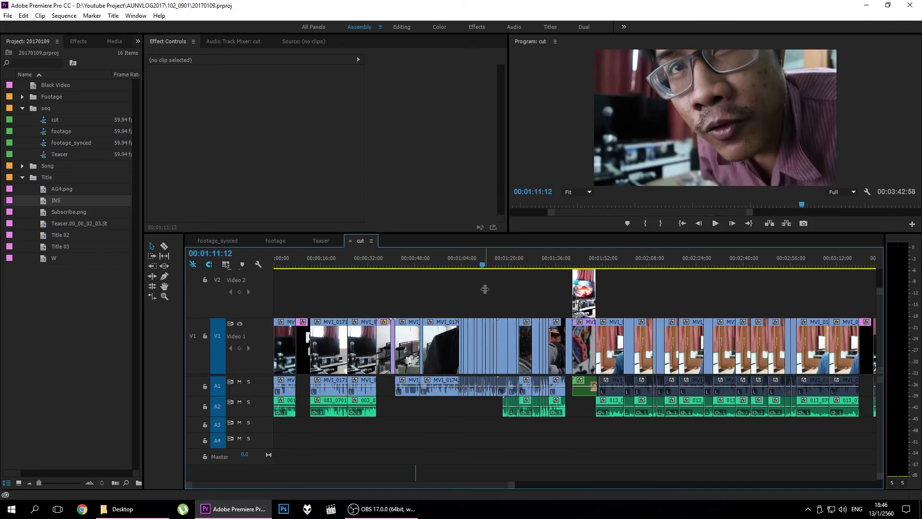
key(minus)
drag(448, 418, 252, 389)
right_click(360, 391)
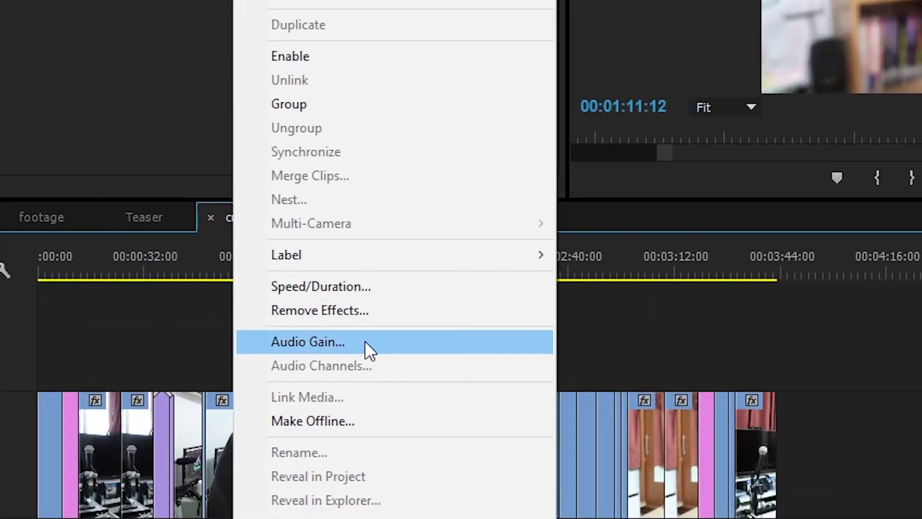
click(364, 341)
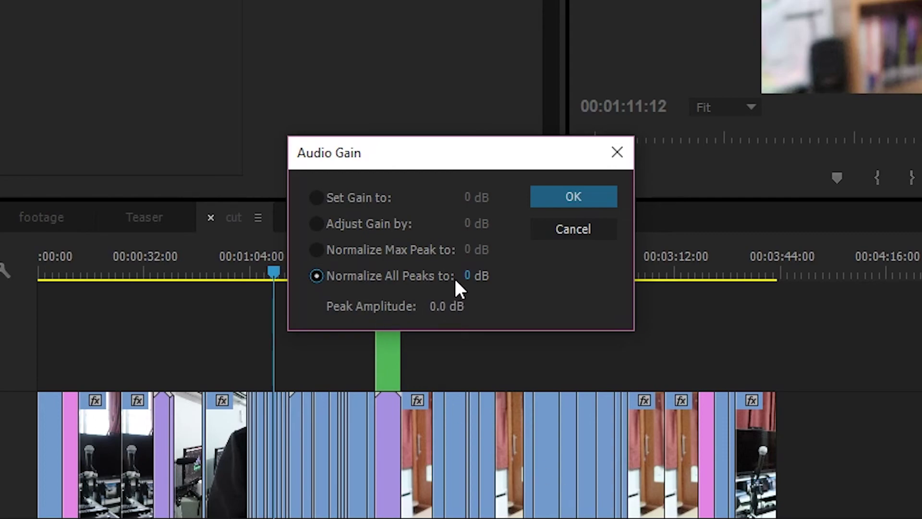
text(-0.5)
click(473, 276)
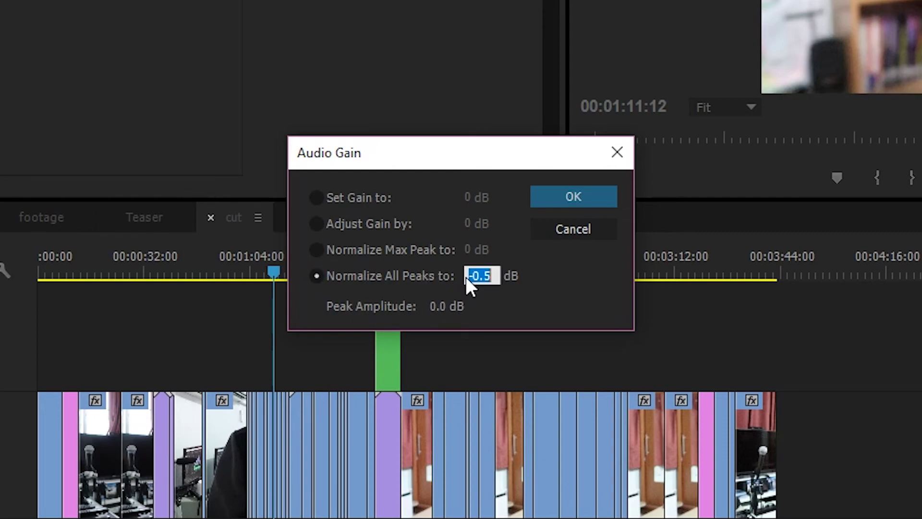
key(Return)
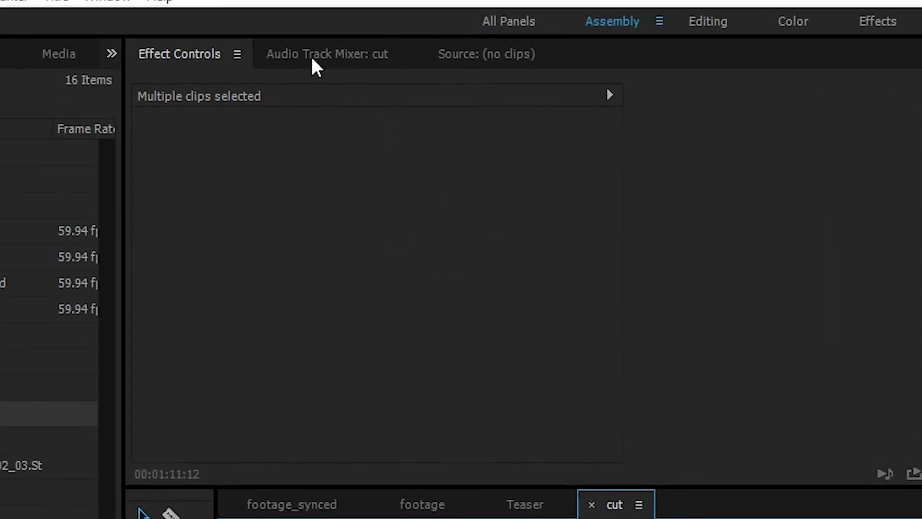
- Show the Audio Track Mixer and clear the audio clip selection
click(314, 55)
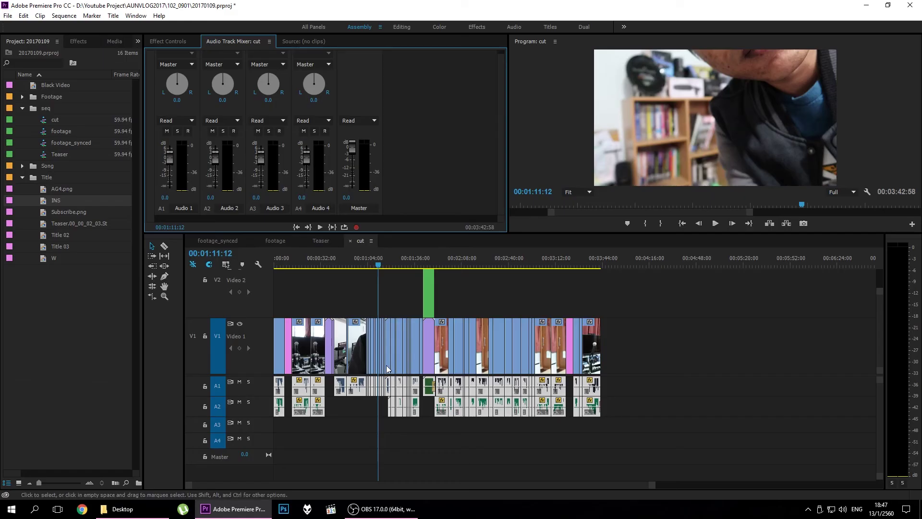
click(362, 406)
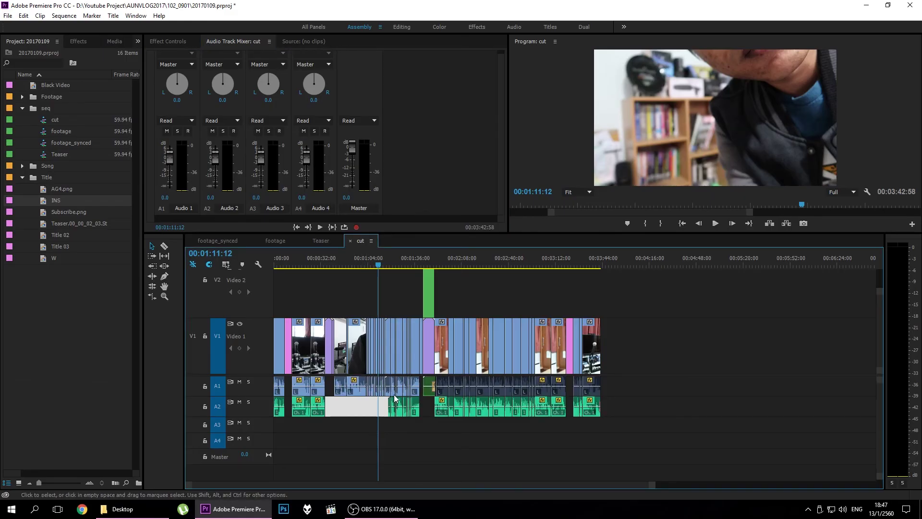
click(521, 438)
- Zoom into the opening and keyframe 001_070119.wav on A2, raising its volume about 4.71 dB
key(Home)
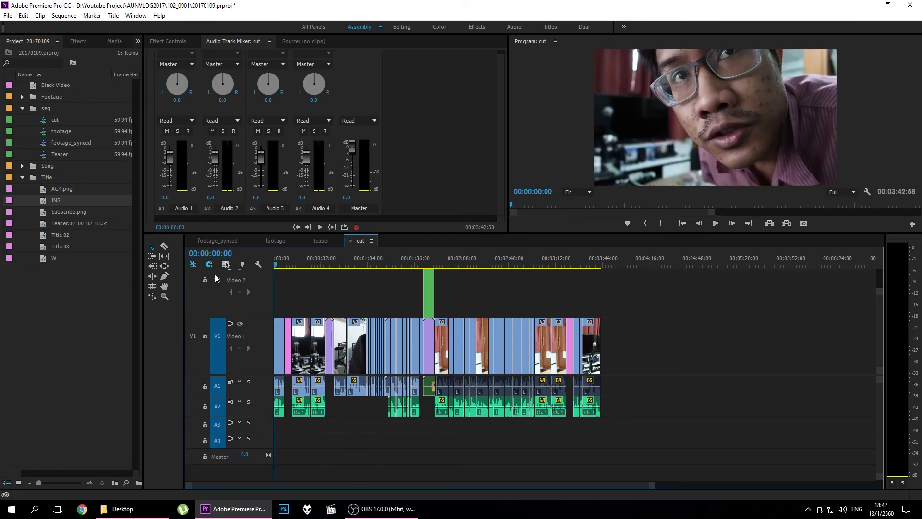
key(equal)
key(equal)
key(equal)
key(equal)
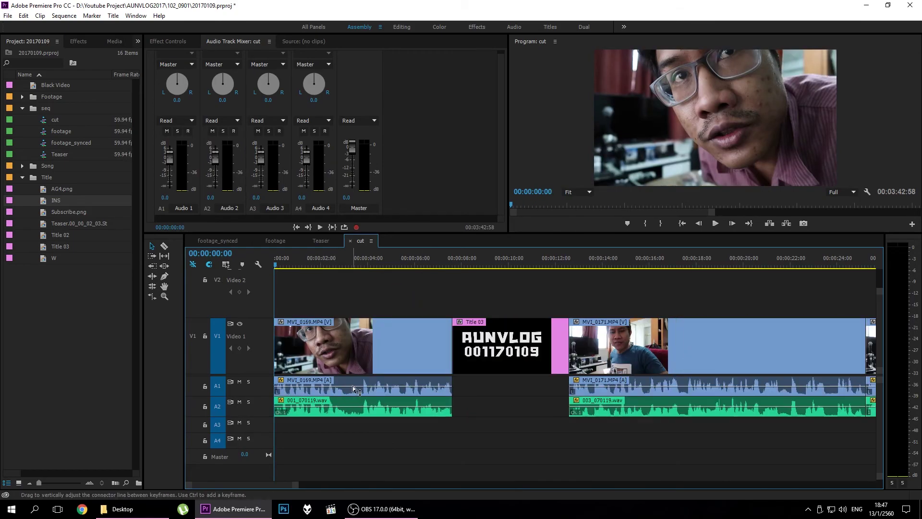
key(space)
key(equal)
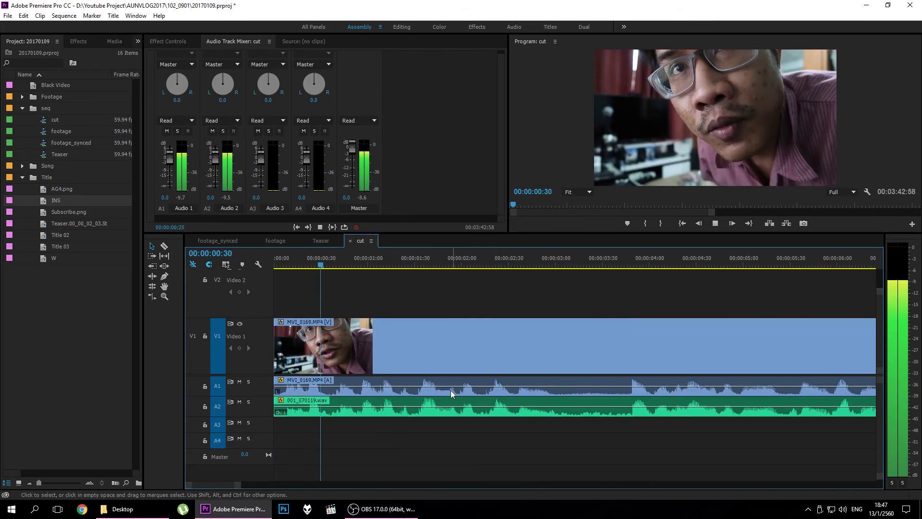
key(space)
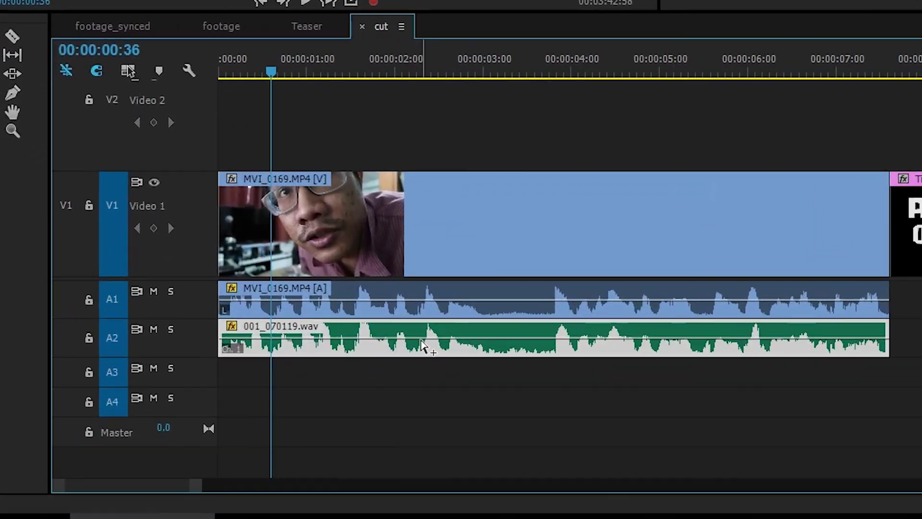
ctrl+click(403, 370)
drag(475, 343, 475, 334)
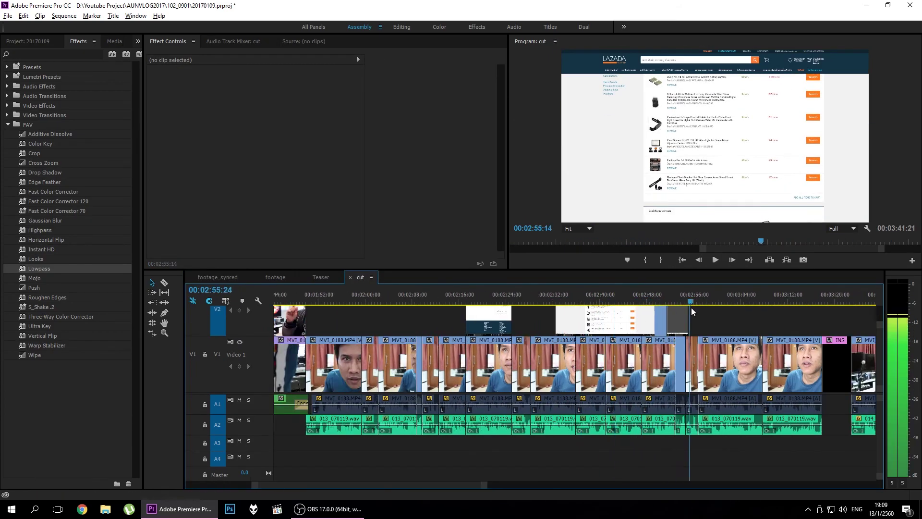
- Scrub back to the AUNVLOG title section, then return to the footage_synced sequence
mouse_move(621, 298)
mouse_down()
mouse_move(463, 299)
mouse_move(537, 315)
mouse_up()
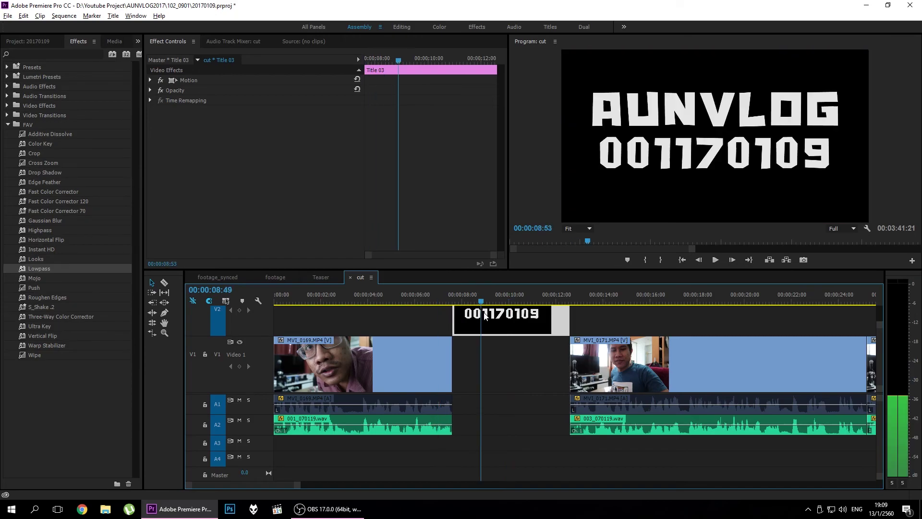
click(221, 277)
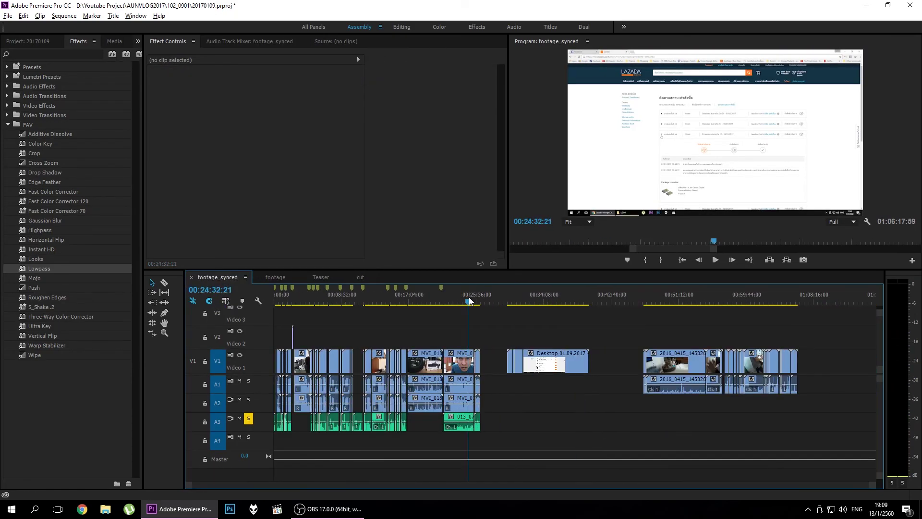
- In footage_synced, zoom in and set the playhead at 00:18:32:00 on the MVI_0186 guitar shot
drag(467, 298, 408, 322)
key(=)
key(=)
key(=)
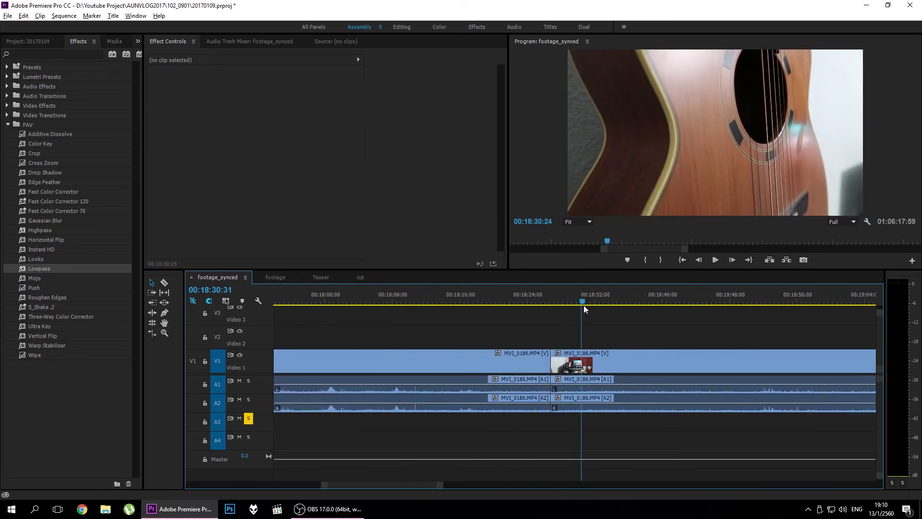
click(595, 301)
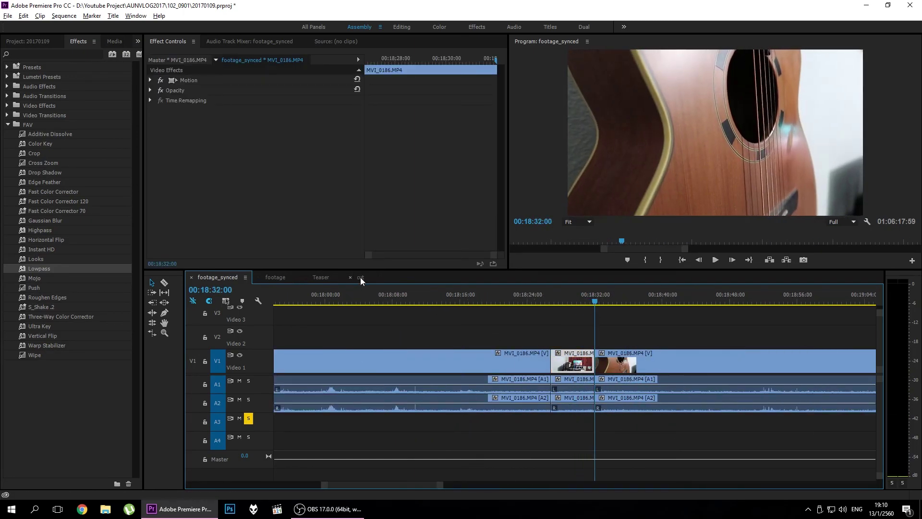
- In the cut sequence, move MVI_0186 into the Video 1 gap, snapped to the opening clip's end
click(360, 277)
key(ctrl+z)
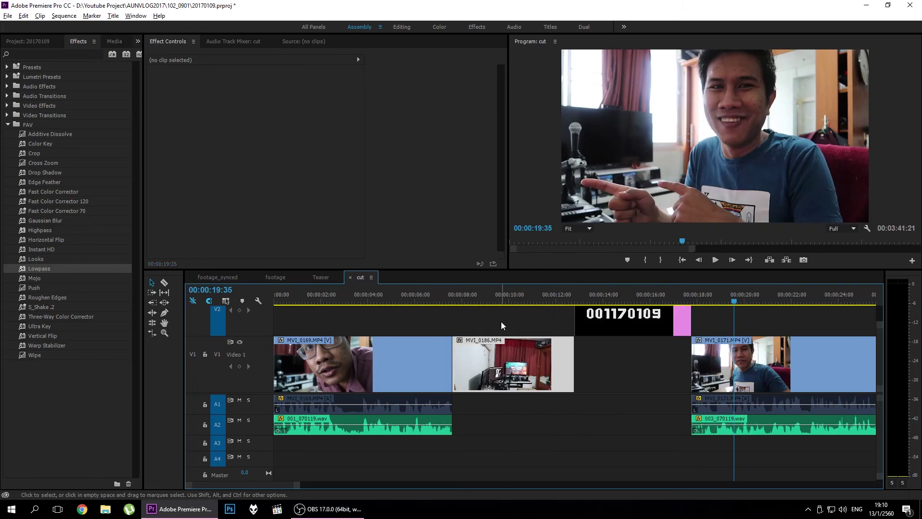
drag(545, 336, 505, 357)
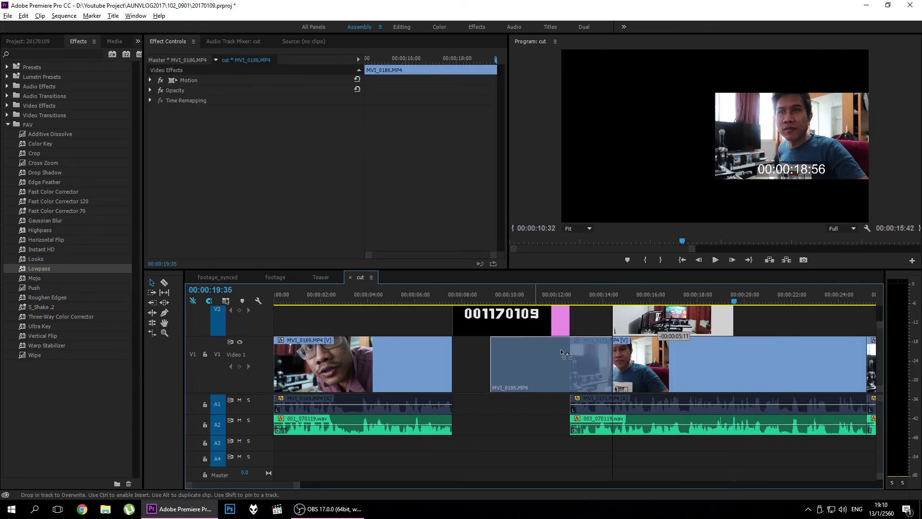
drag(505, 356, 496, 358)
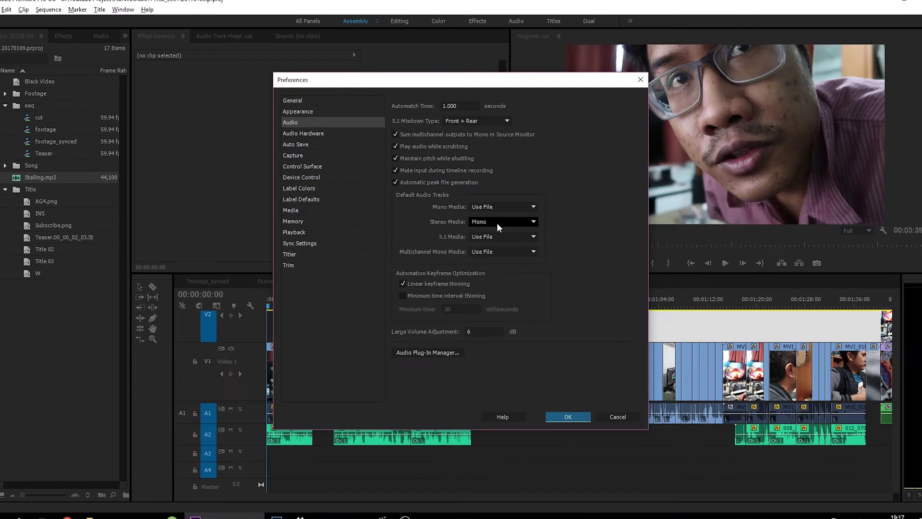
- Change the Default Audio Tracks Stereo Media setting from Mono to Use File
click(496, 220)
click(508, 220)
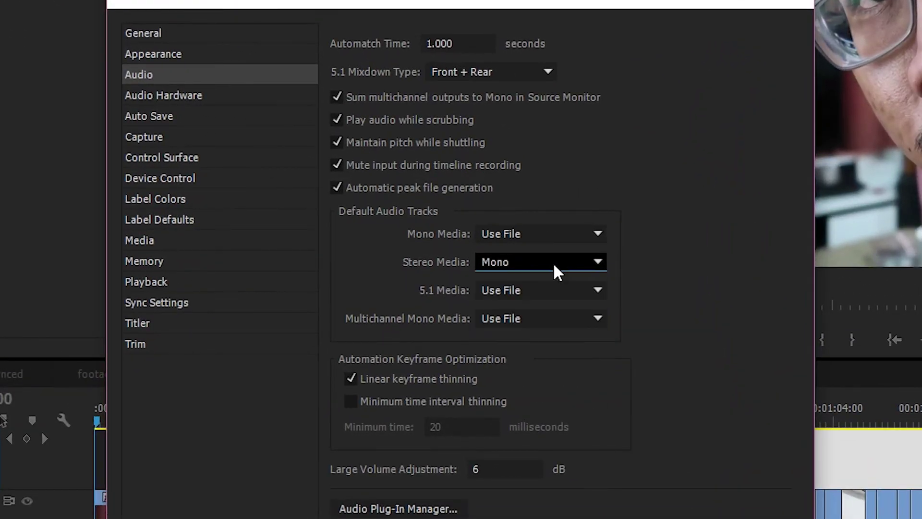
click(554, 266)
click(554, 266)
click(554, 266)
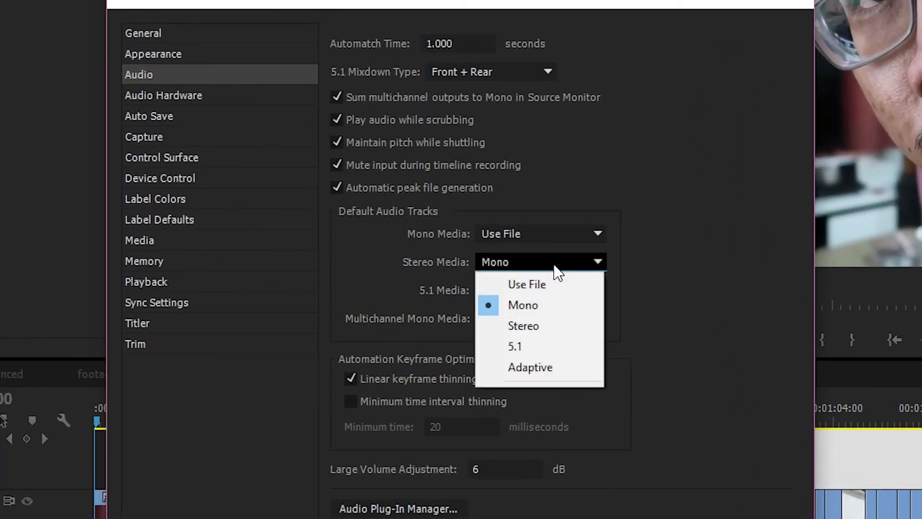
click(559, 305)
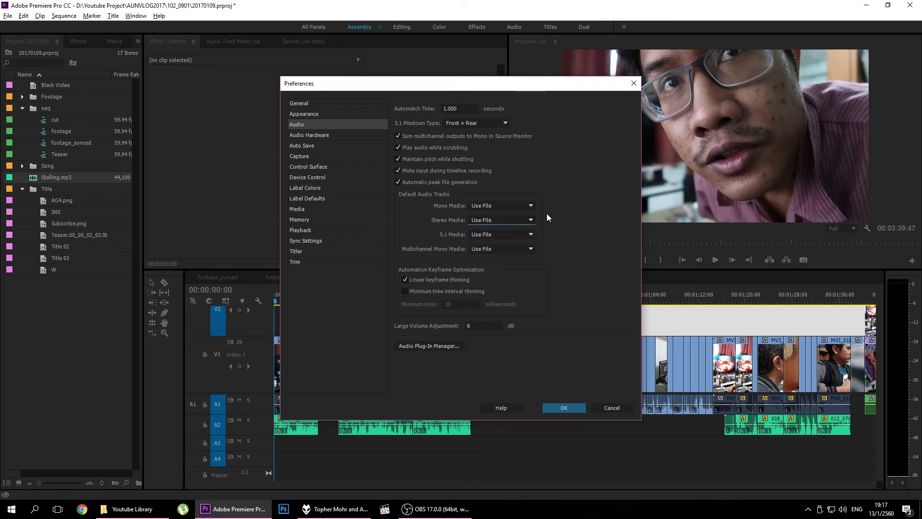
- Confirm Preferences and lay Stalling.mp3 on A3, running to 00:04:04:27
click(565, 407)
drag(441, 401, 471, 447)
key(minus)
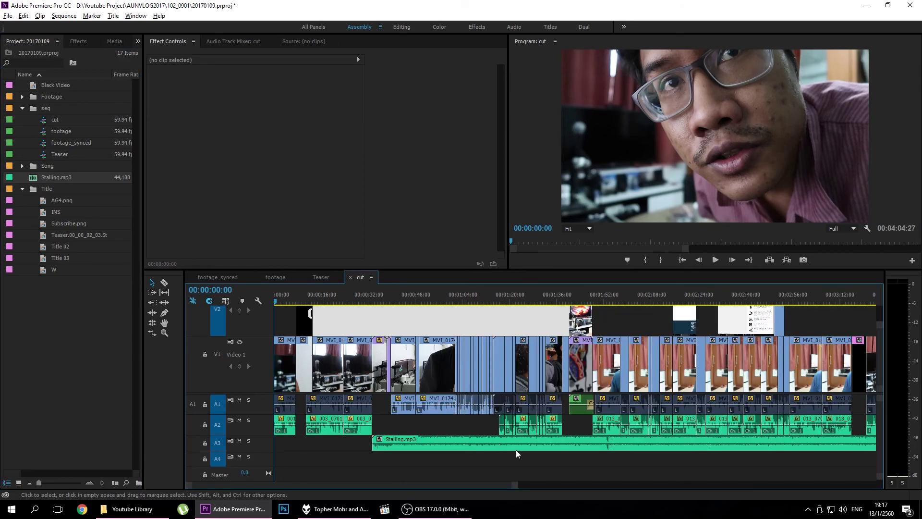
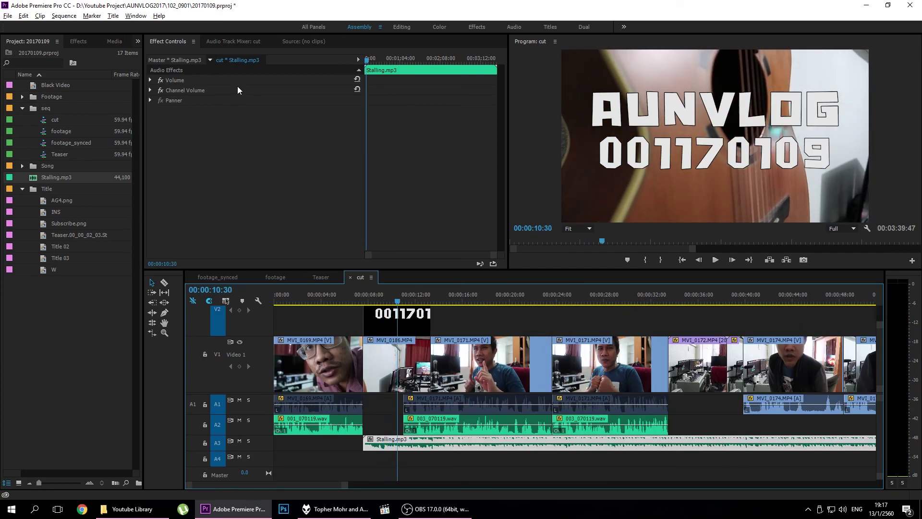
- Open the Audio Track Mixer, play the mix from about 7 seconds and enlarge track A3
click(231, 42)
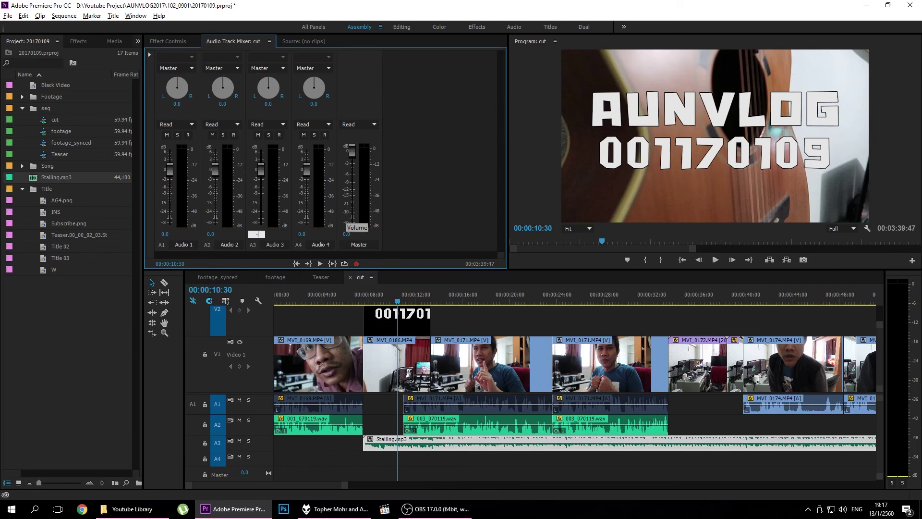
click(357, 293)
key(space)
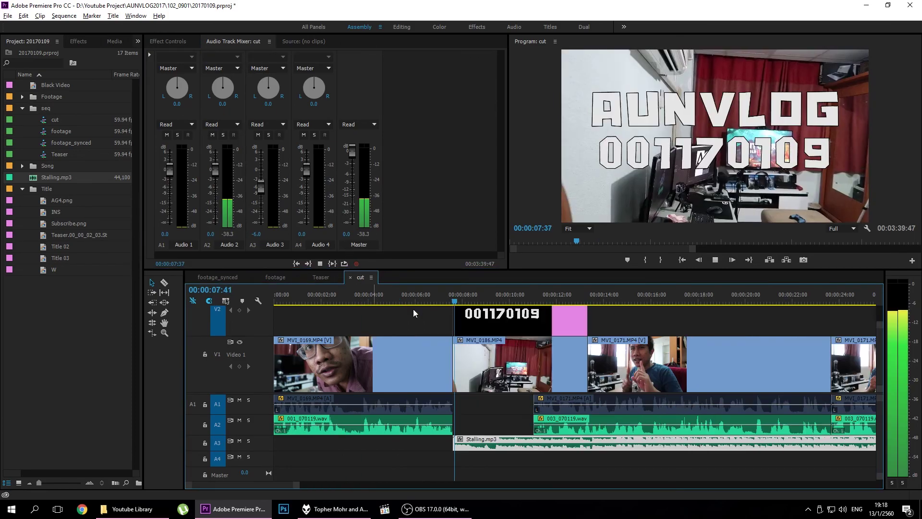
key(minus)
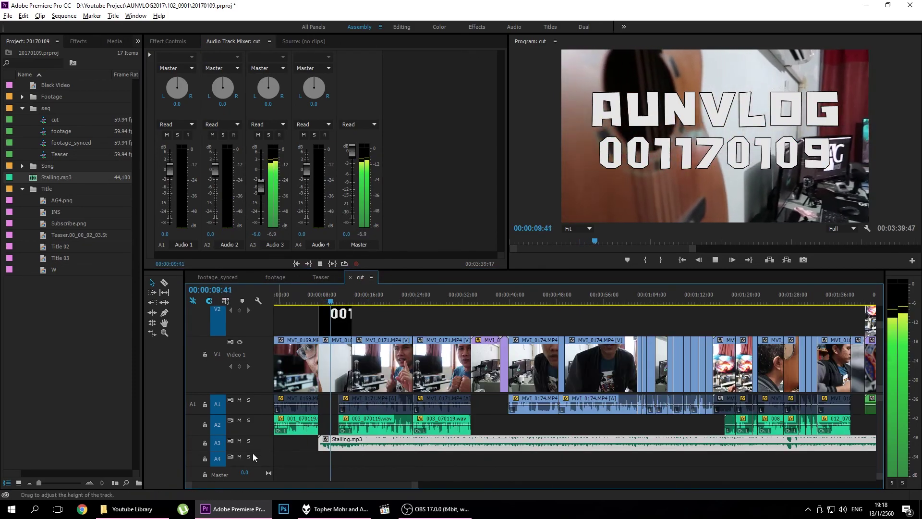
drag(263, 458, 262, 464)
- Split the Stalling.mp3 music on A3 with the Razor, then return to the Selection tool
right_click(472, 454)
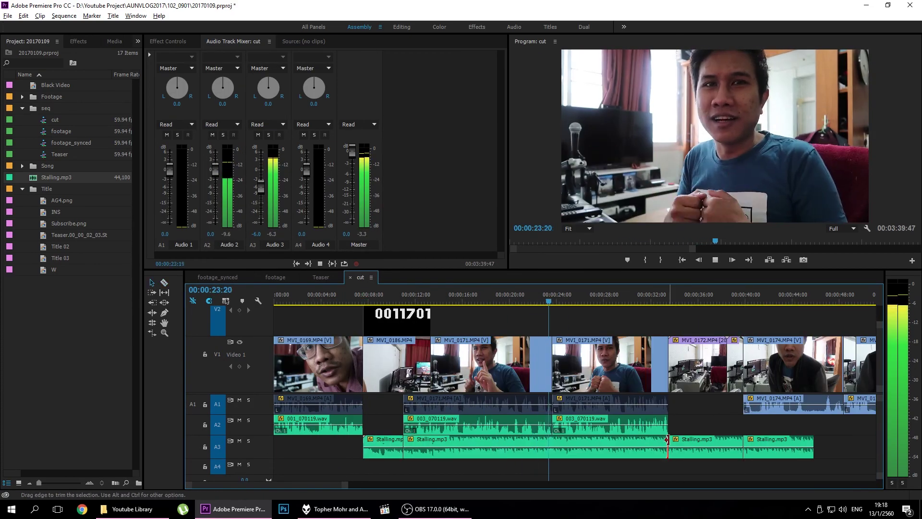
key(v)
click(528, 449)
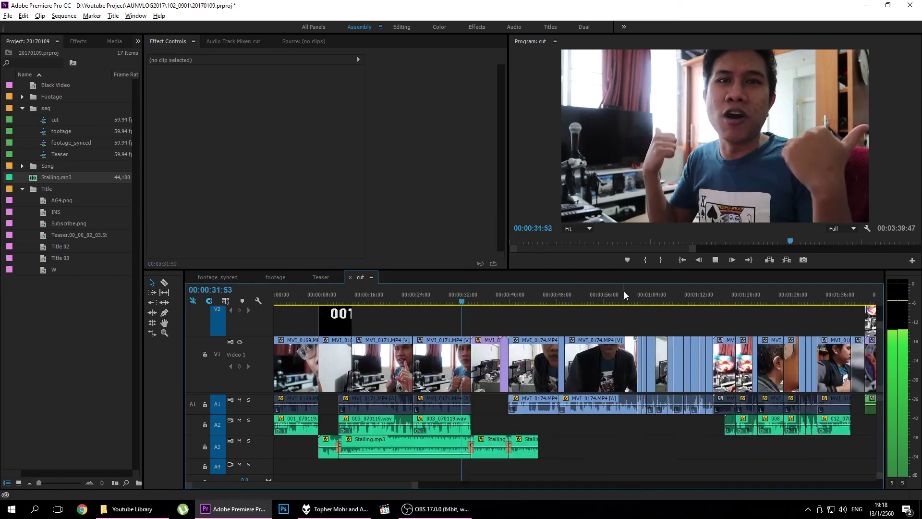
click(336, 508)
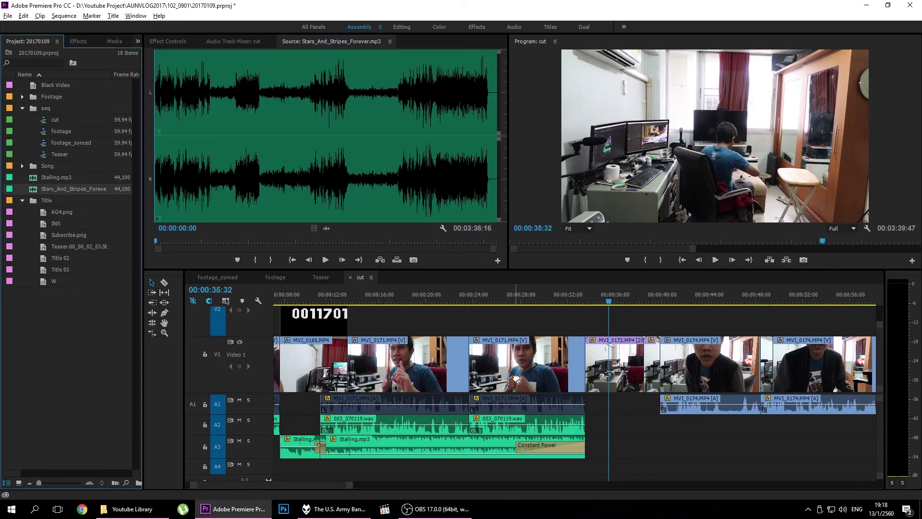
- Add Stars_And_Stripes_Forever.mp3 to A3, trim its start and position it after Stalling.mp3
drag(271, 235, 670, 331)
drag(658, 439, 654, 443)
click(627, 302)
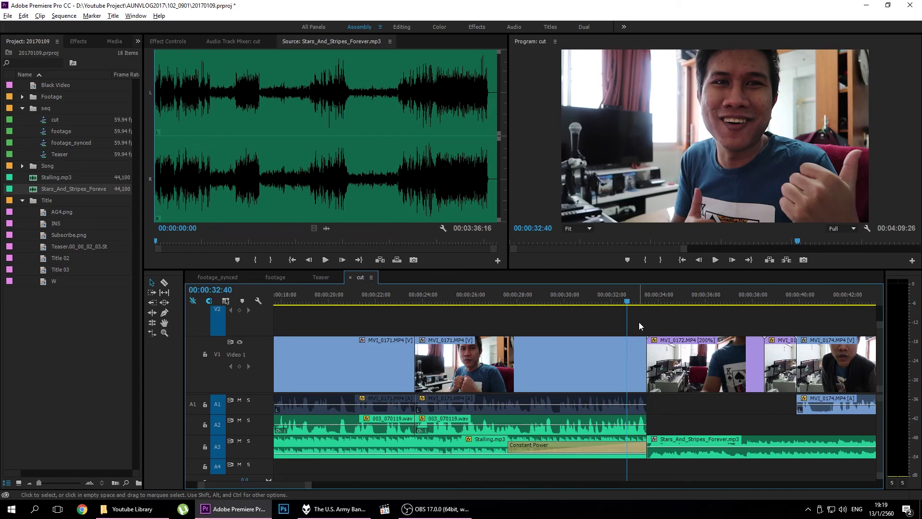
key(minus)
click(603, 298)
drag(604, 298, 598, 297)
key(equal)
key(equal)
drag(647, 441, 646, 441)
- Play back the music change, cut the clip and apply the default crossfade at the edit point
key(space)
key(minus)
key(minus)
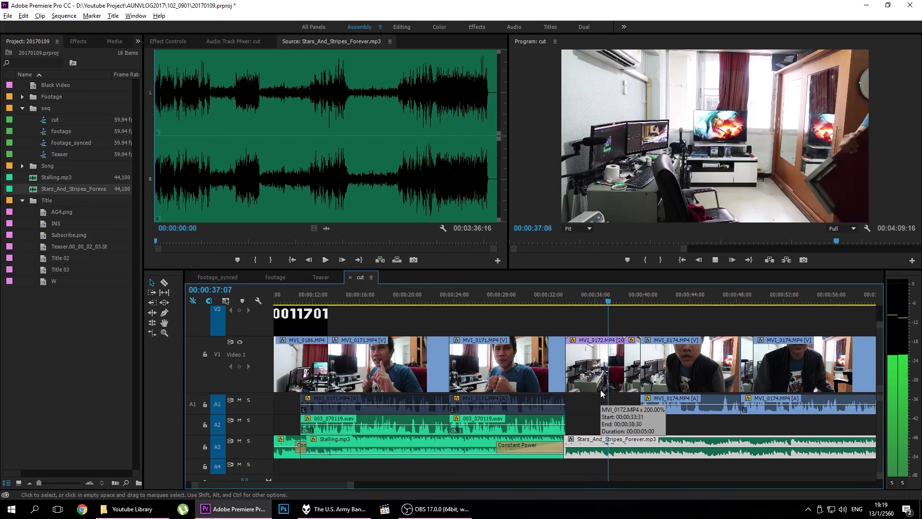
key(equal)
key(equal)
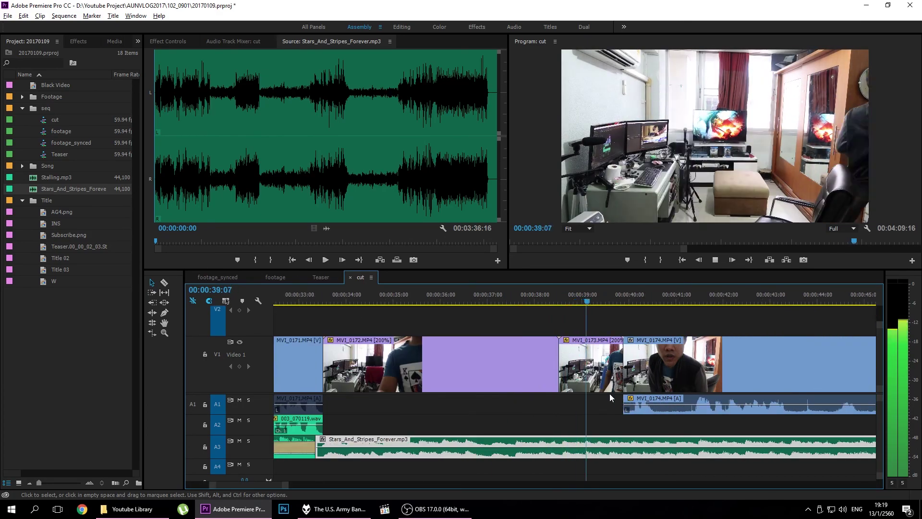
key(minus)
key(c)
key(space)
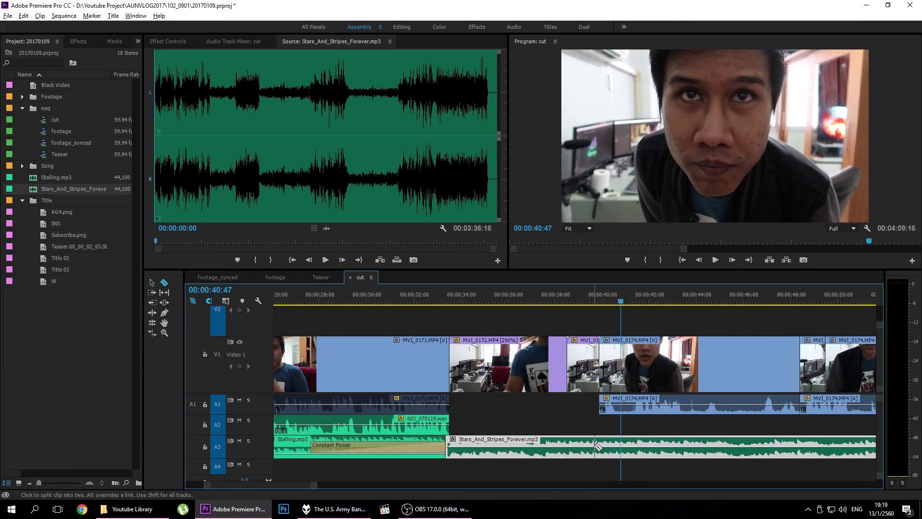
right_click(593, 442)
click(619, 436)
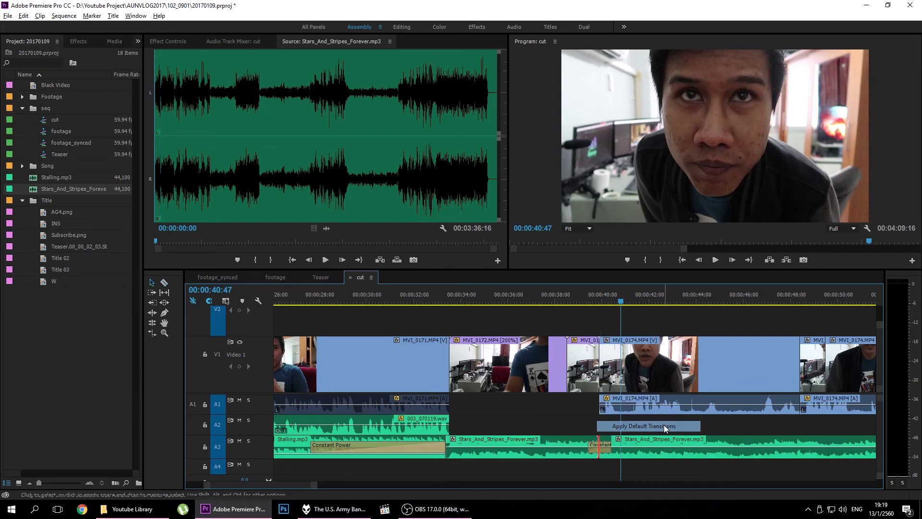
- Split Stars_And_Stripes_Forever.mp3 further along and crossfade the new cut with the default transition
key(space)
key(minus)
key(minus)
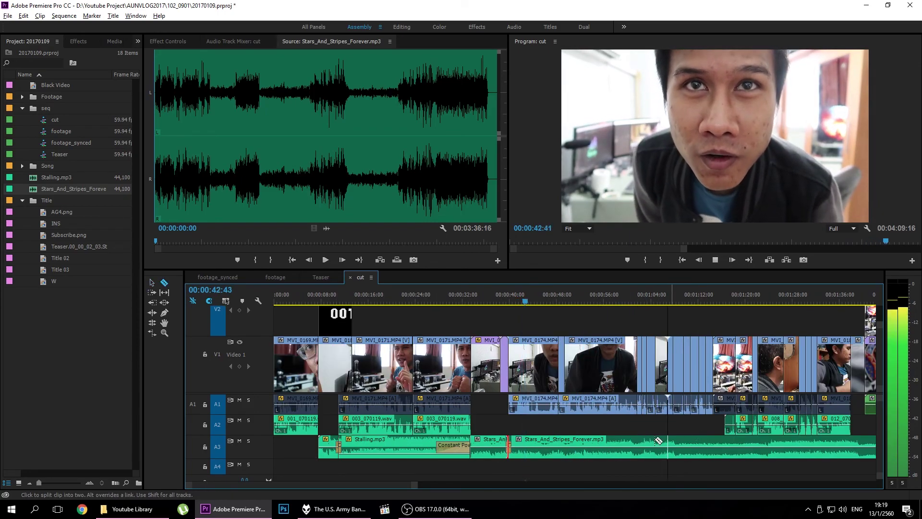
click(638, 441)
key(v)
right_click(637, 441)
click(658, 418)
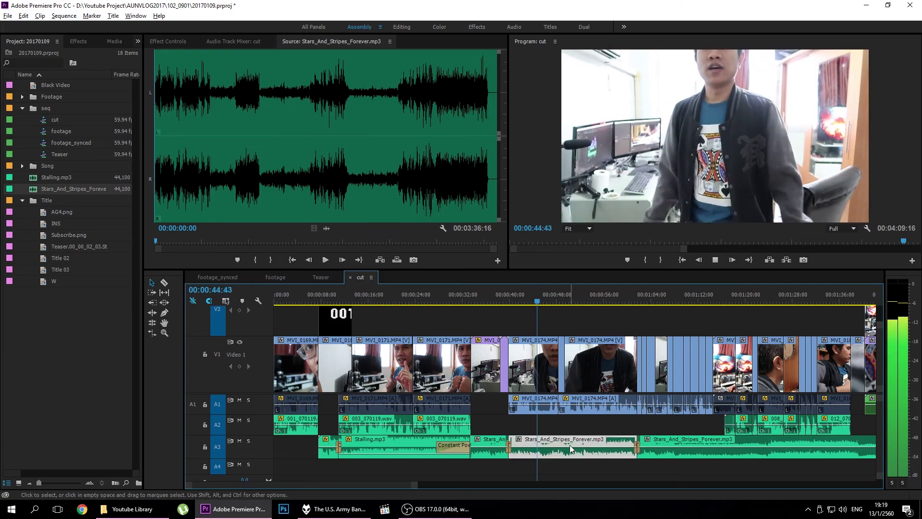
click(234, 41)
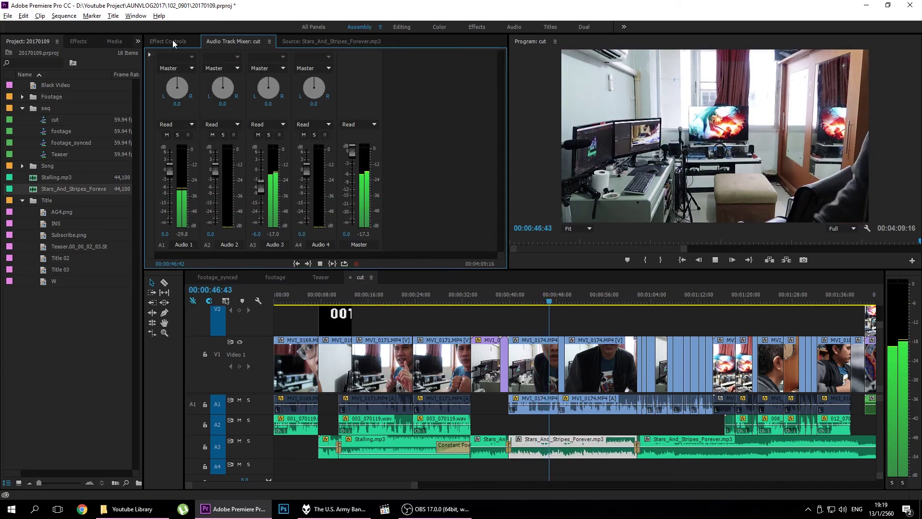
- Move further into the sequence, bring up foobar2000 for more songs, and start a new title
click(169, 42)
click(623, 334)
key(equal)
key(equal)
click(636, 305)
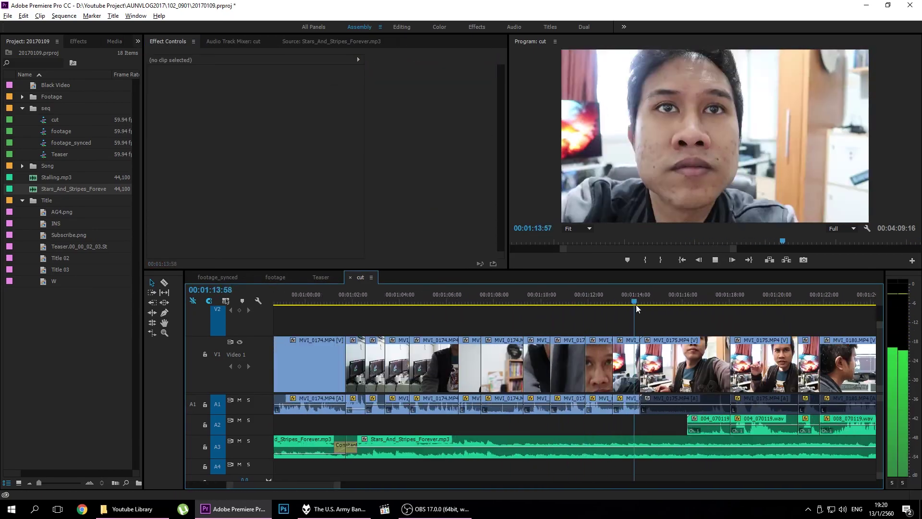
click(390, 440)
click(334, 508)
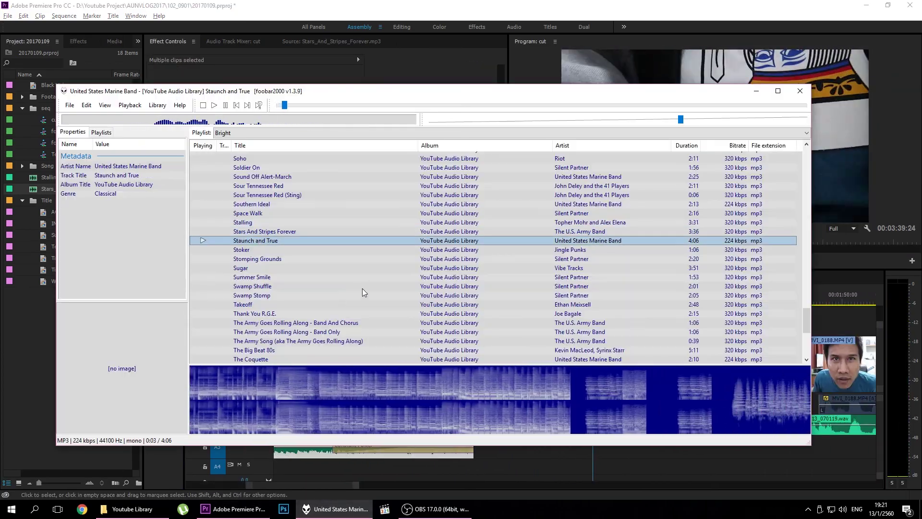
key(alt+Tab)
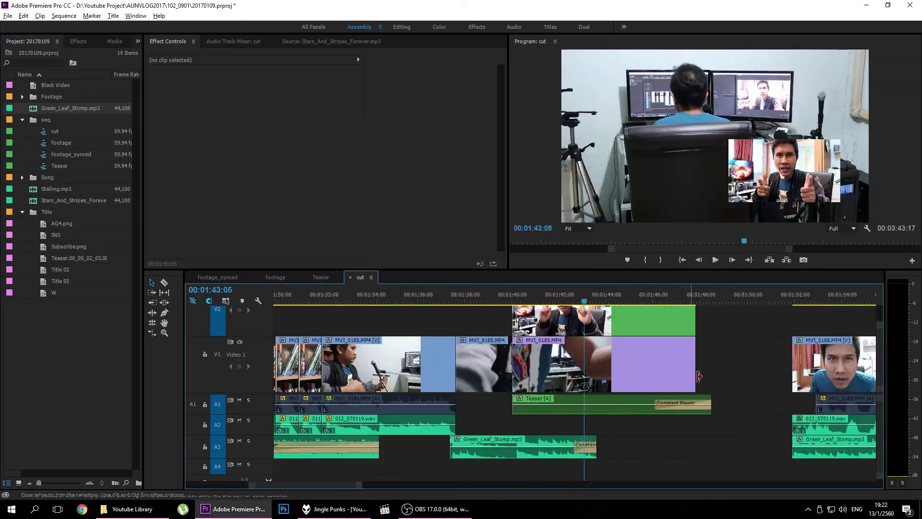
key(ctrl+t)
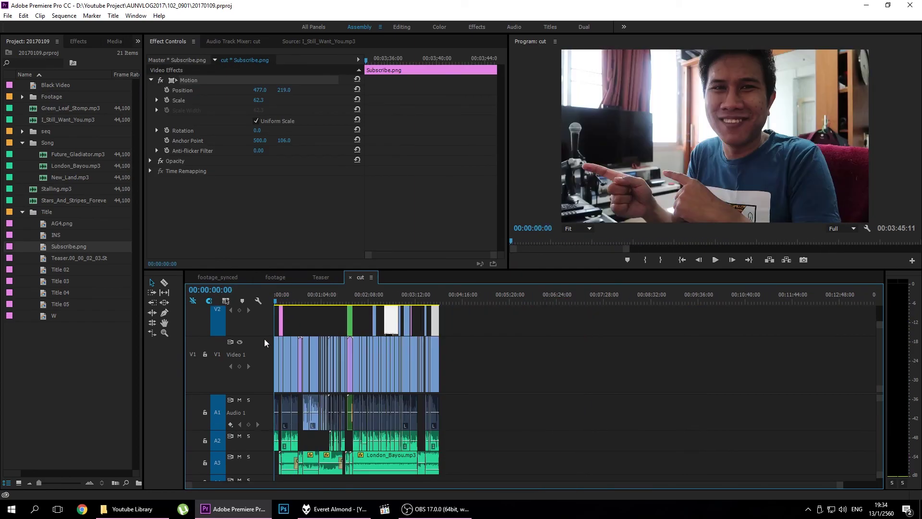
- Deselect Subscribe.png, move the playhead back to about 4 seconds and show the Effects list
click(390, 323)
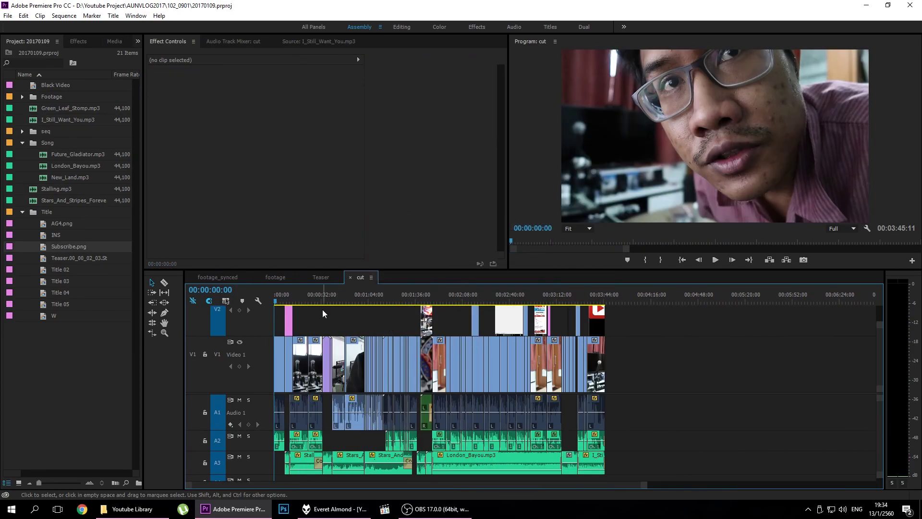
scroll(322, 309, up, 5)
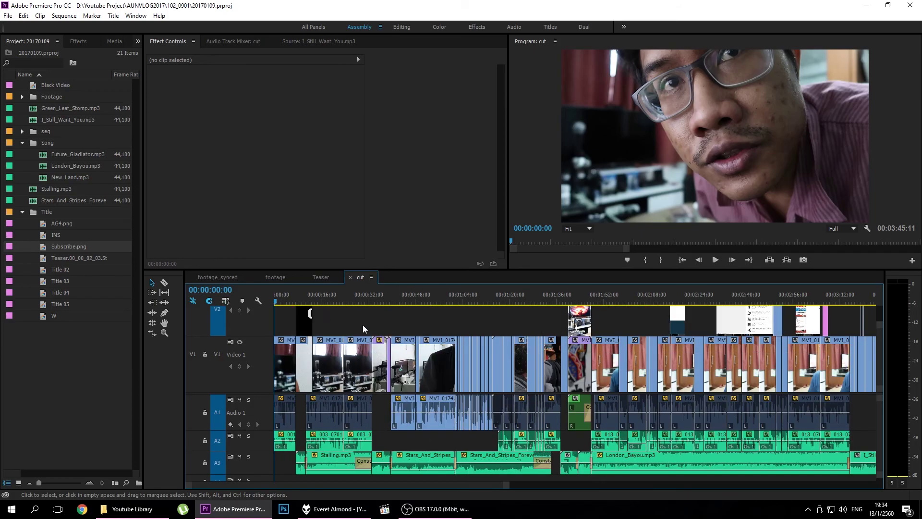
click(304, 295)
scroll(313, 297, down, 3)
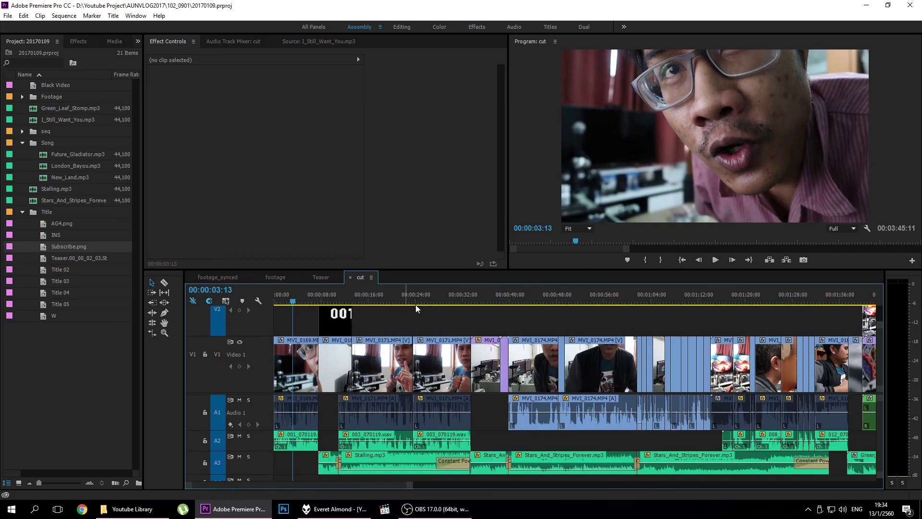
drag(416, 295, 642, 311)
scroll(643, 312, down, 2)
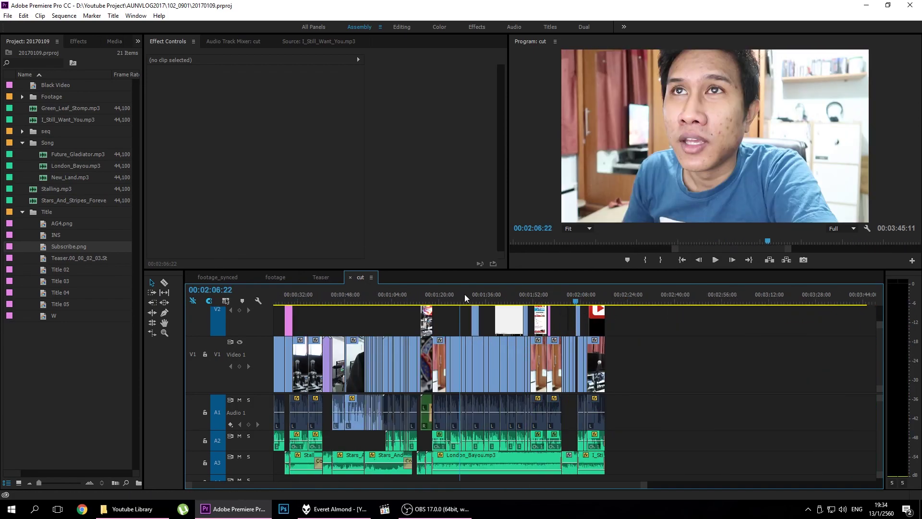
scroll(465, 297, up, 5)
click(511, 294)
click(79, 41)
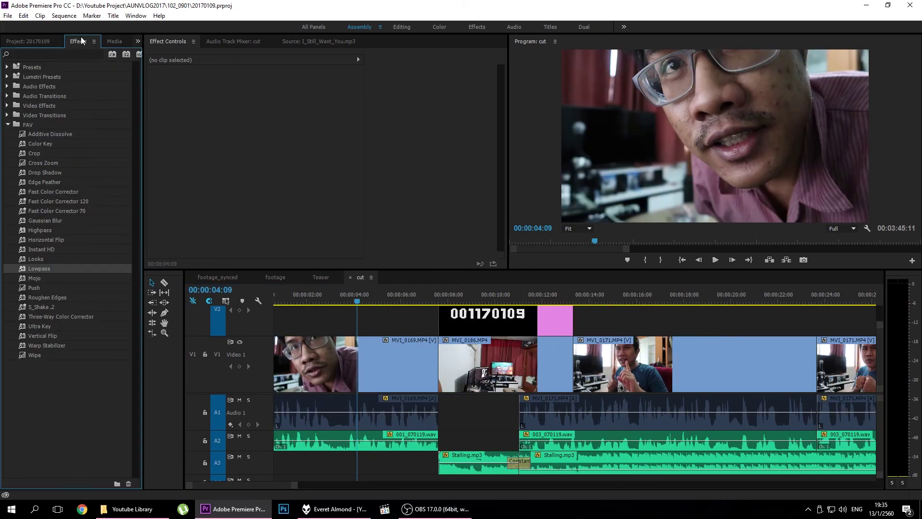
- Apply Fast Color Corrector 120 to MVI_0169 and review its settings near five seconds
drag(401, 354, 401, 355)
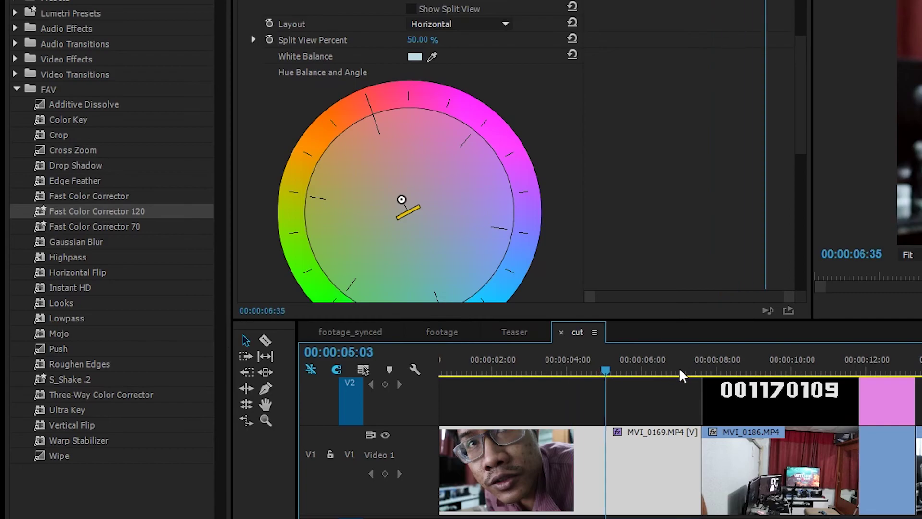
drag(681, 374, 620, 384)
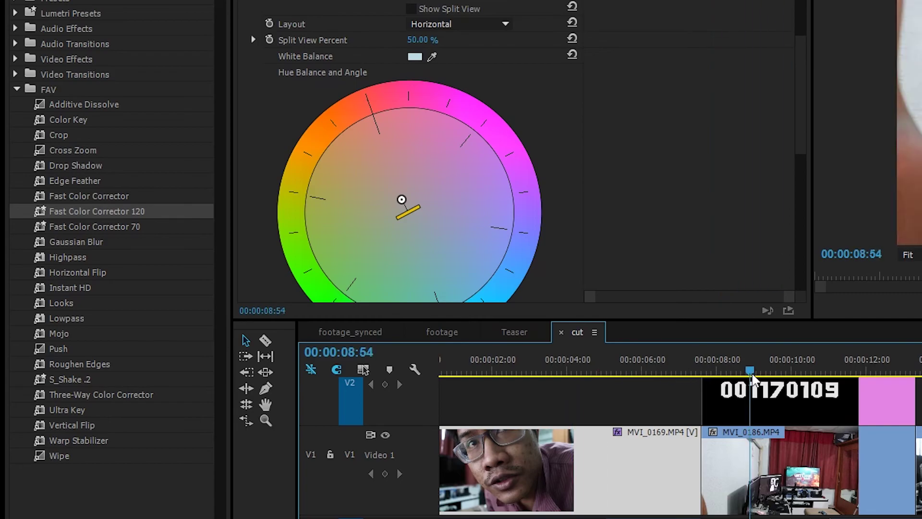
scroll(651, 199, down, 5)
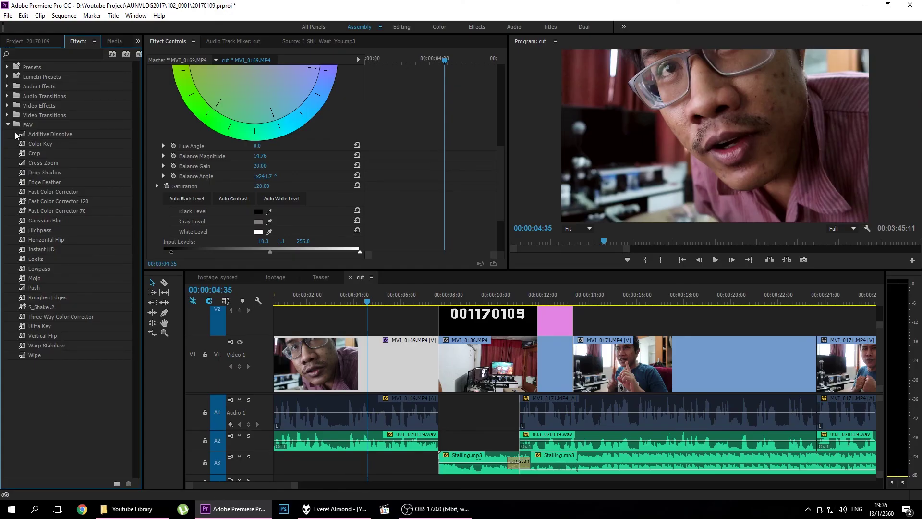
click(28, 41)
right_click(50, 373)
- Create a 1920×1080 adjustment layer and place it on V2 at the sequence start
mouse_move(94, 418)
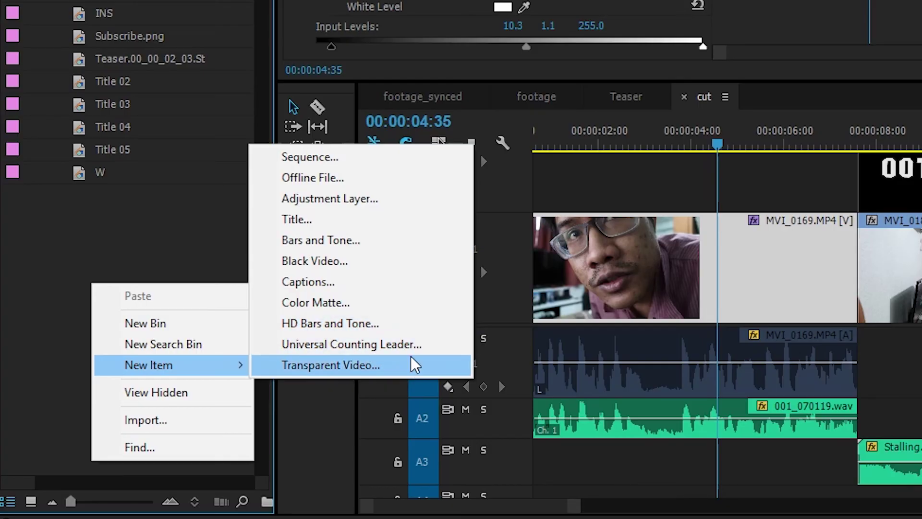
click(383, 207)
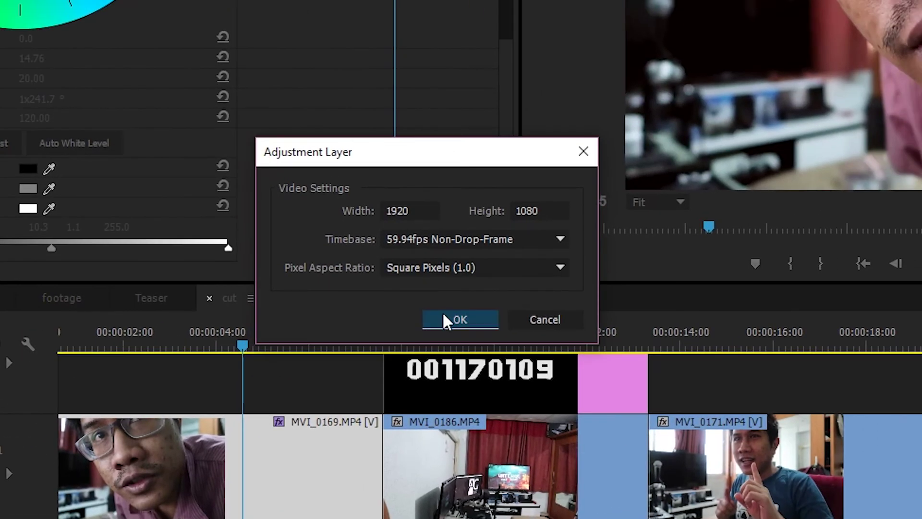
click(444, 317)
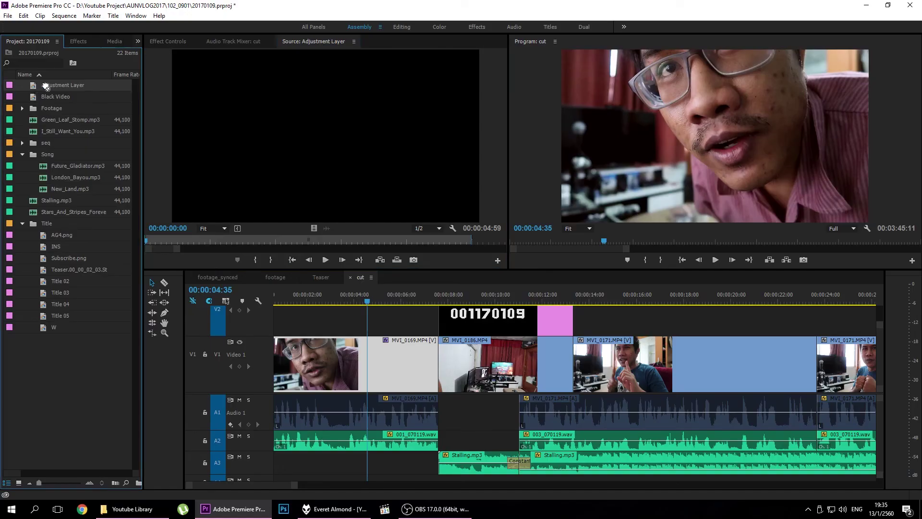
mouse_move(304, 300)
mouse_down()
mouse_move(331, 323)
mouse_move(298, 324)
mouse_up()
click(352, 301)
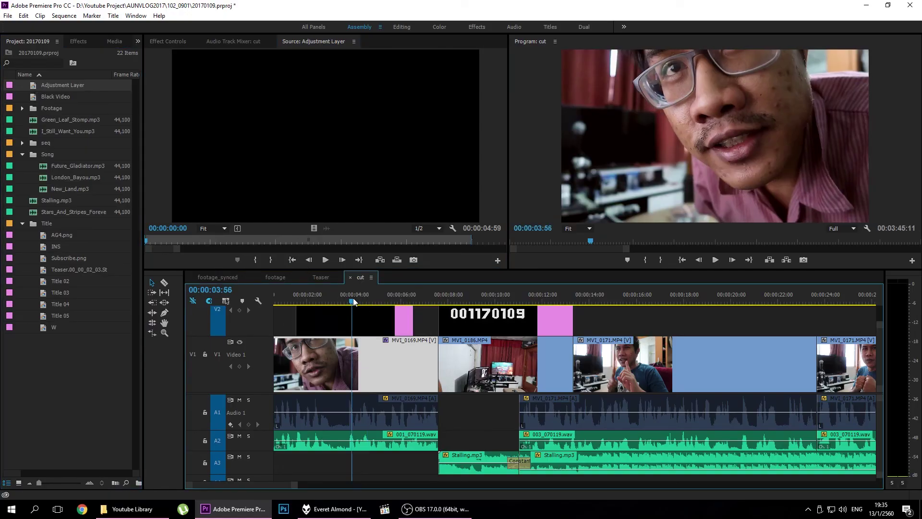
- Apply Fast Color Corrector 120 from FAV to the adjustment layer and move it to V3
click(76, 41)
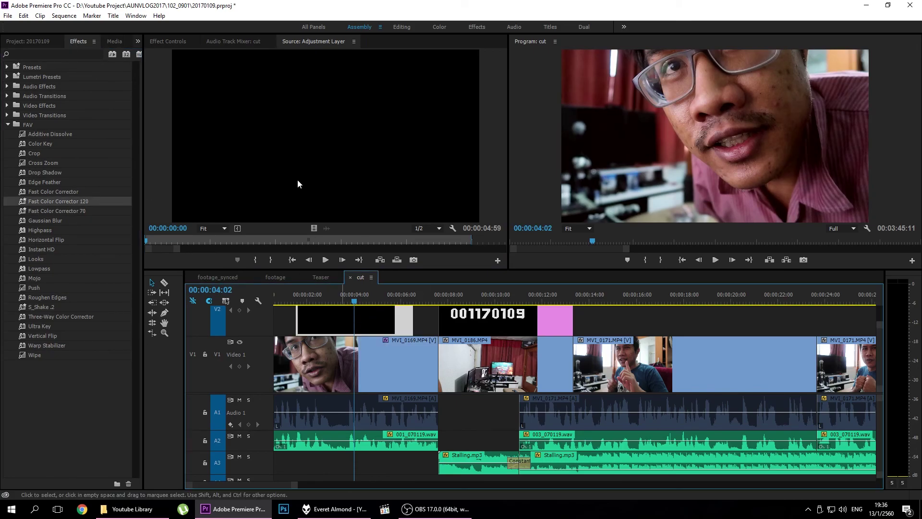
drag(224, 41, 296, 251)
mouse_move(379, 329)
mouse_down()
mouse_move(369, 330)
mouse_move(533, 329)
mouse_up()
- Delete the selection about one minute into the sequence and save the project
key(minus)
key(minus)
key(minus)
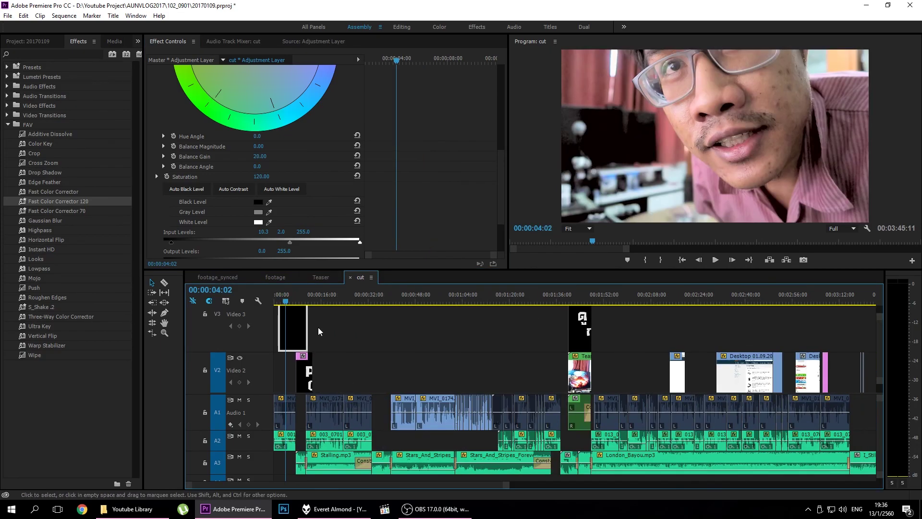
drag(447, 303, 454, 305)
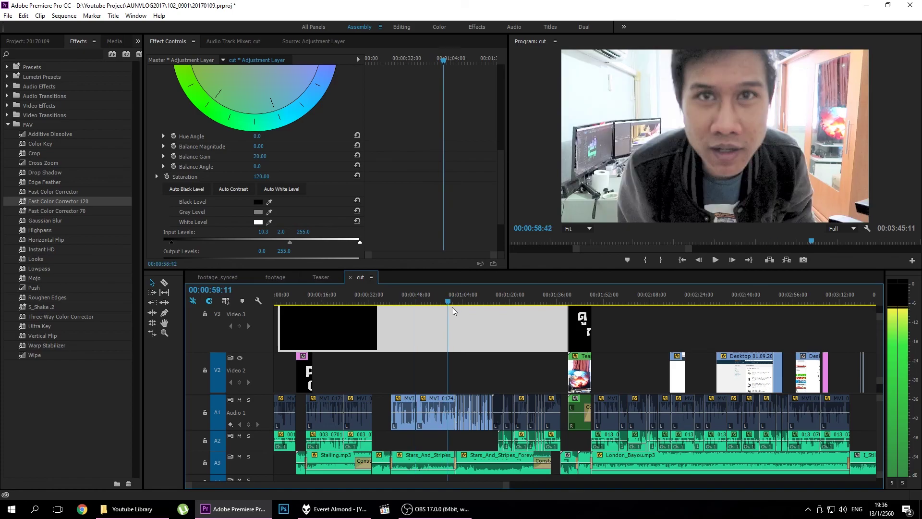
key(Delete)
key(ctrl+s)
- Inspect the Fast Color Corrector settings on the MVI_0186 clip in Effect Controls
scroll(447, 356, down, 3)
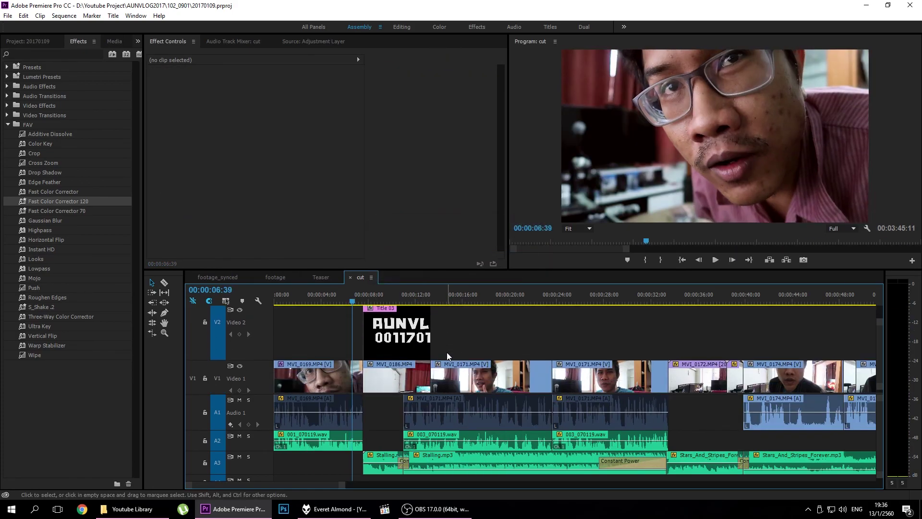
scroll(446, 355, down, 2)
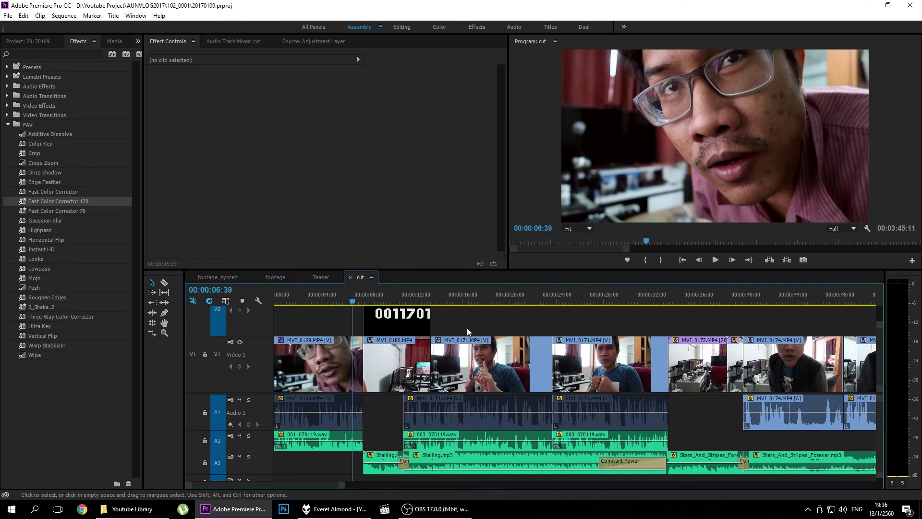
click(337, 294)
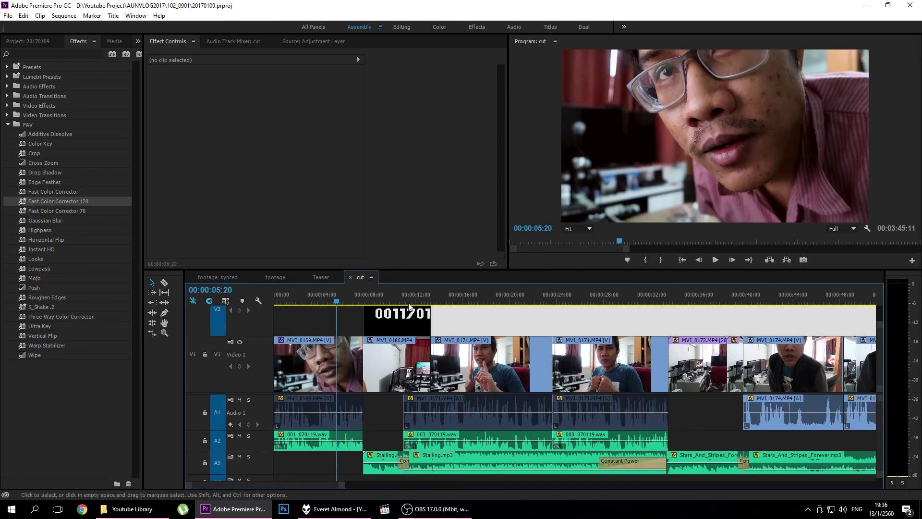
click(389, 294)
click(390, 365)
click(365, 209)
scroll(448, 195, down, 5)
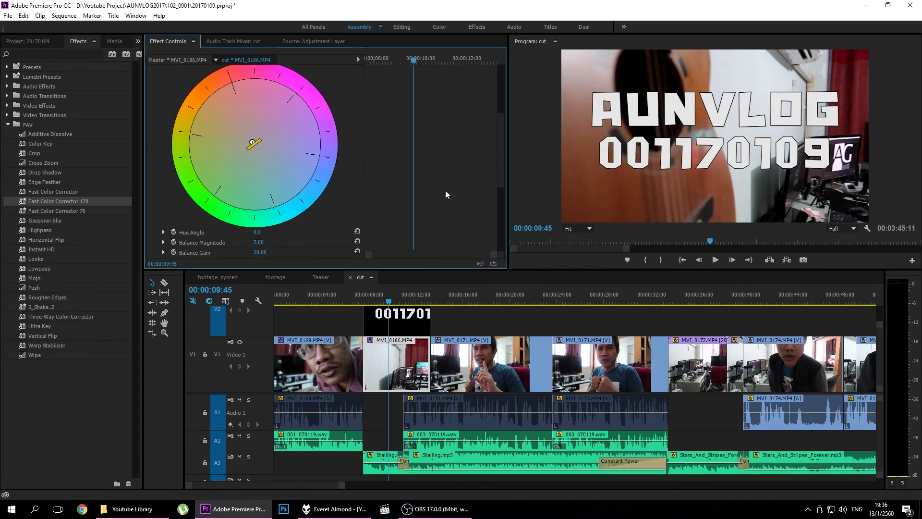
scroll(381, 207, down, 2)
scroll(333, 199, down, 1)
scroll(298, 221, down, 1)
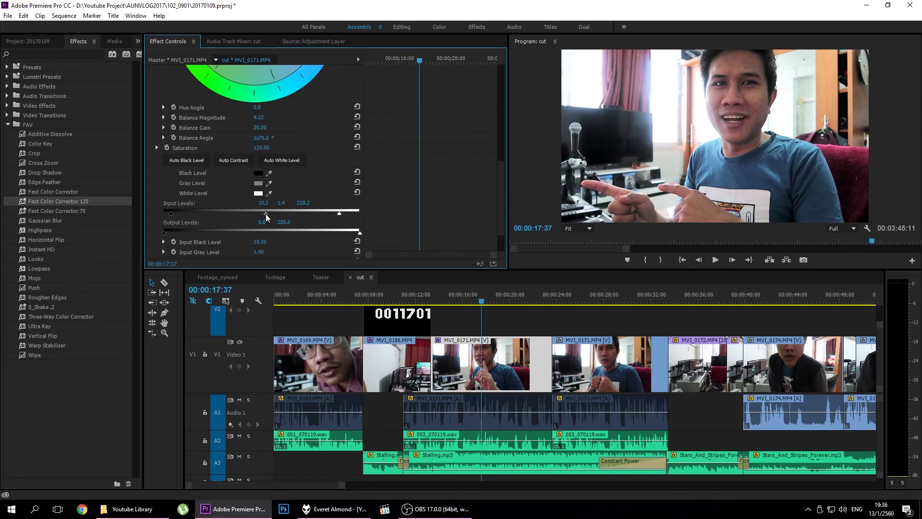
scroll(446, 203, up, 2)
scroll(446, 203, up, 4)
scroll(446, 202, up, 2)
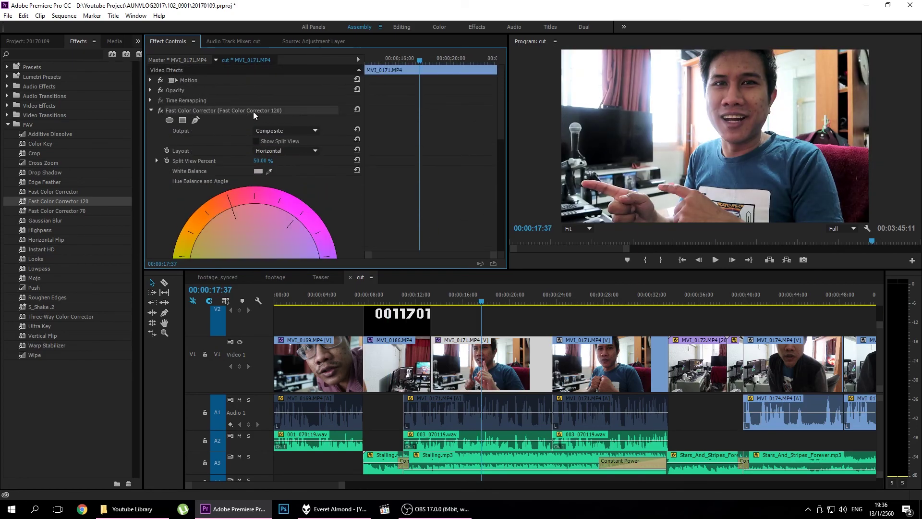
- Preview later footage and set MVI_0189's white balance by sampling a neutral colour
mouse_move(583, 294)
mouse_down()
mouse_move(561, 292)
mouse_move(611, 304)
mouse_up()
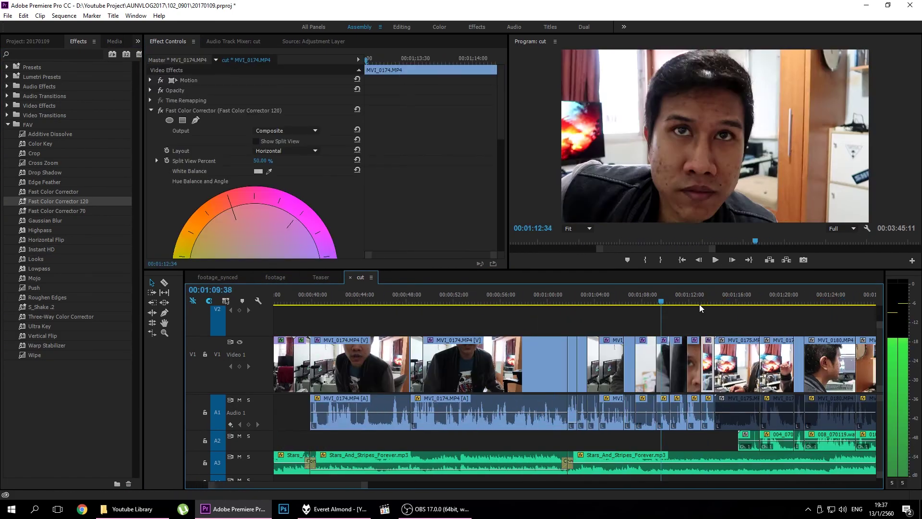
mouse_move(611, 304)
mouse_down()
mouse_move(675, 336)
mouse_move(747, 308)
mouse_move(789, 306)
mouse_up()
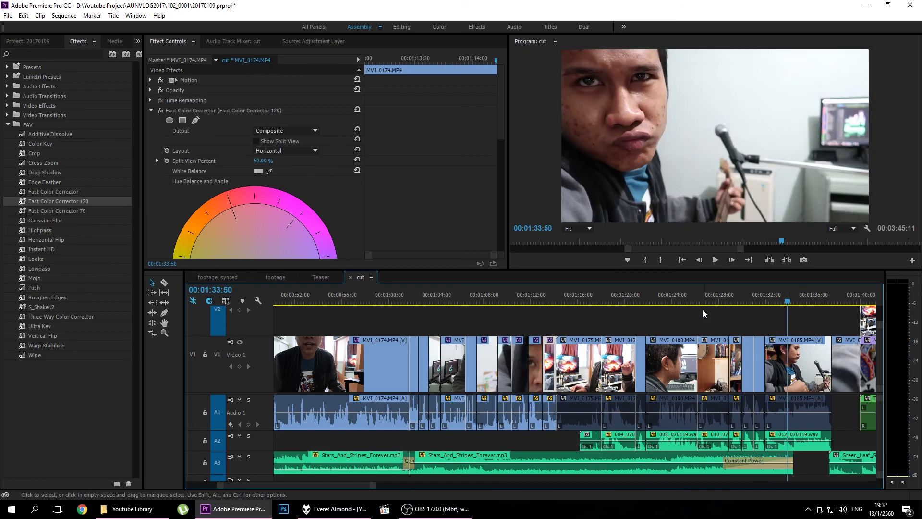
drag(814, 301, 575, 301)
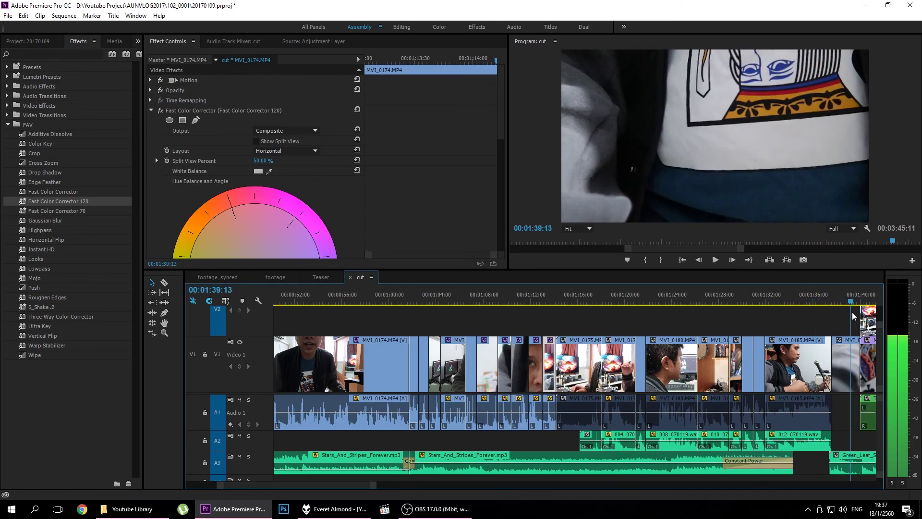
drag(575, 301, 670, 301)
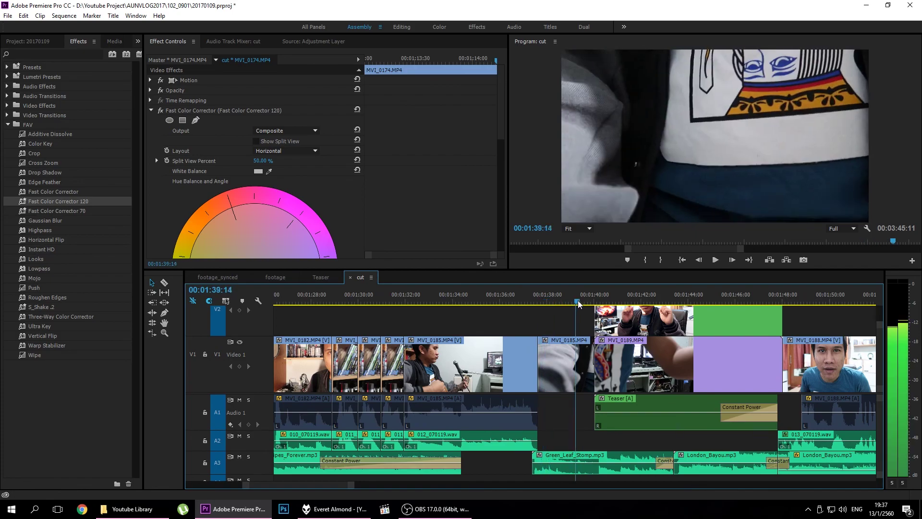
click(672, 365)
click(269, 171)
click(781, 84)
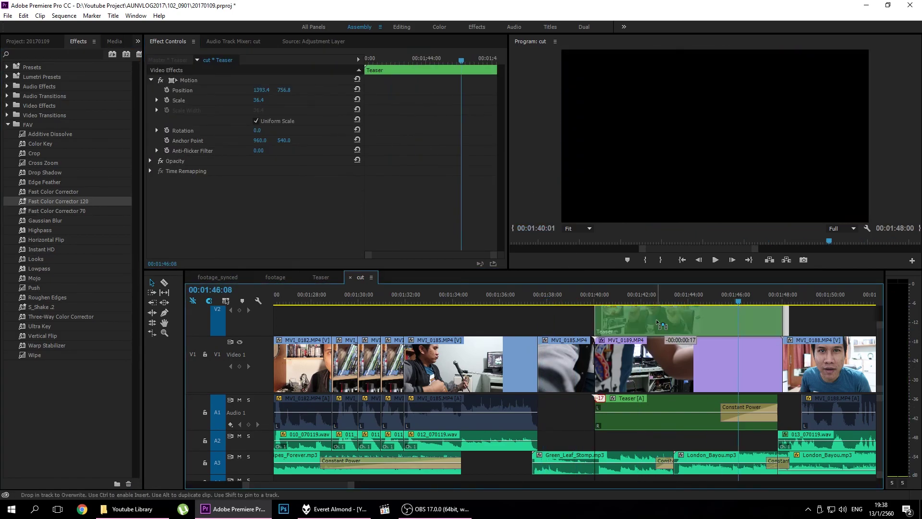
click(733, 340)
key(Down)
key(Down)
key(Down)
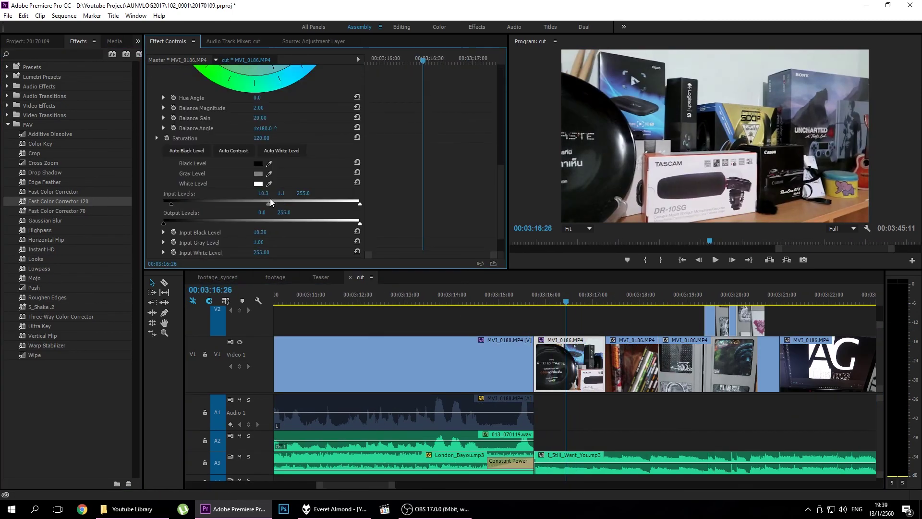
drag(498, 279, 588, 340)
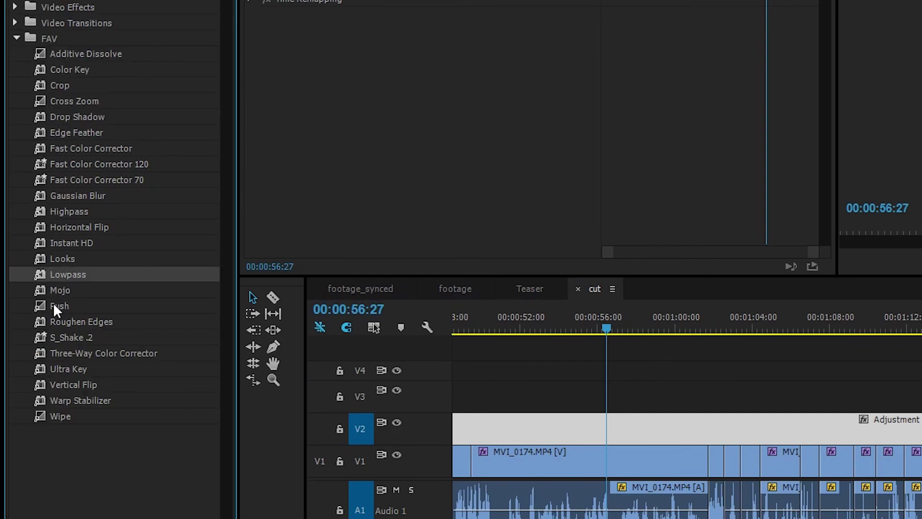
- Apply Mojo to the adjustment layer and set Punch It to -71 on the opening clip
drag(55, 290, 743, 440)
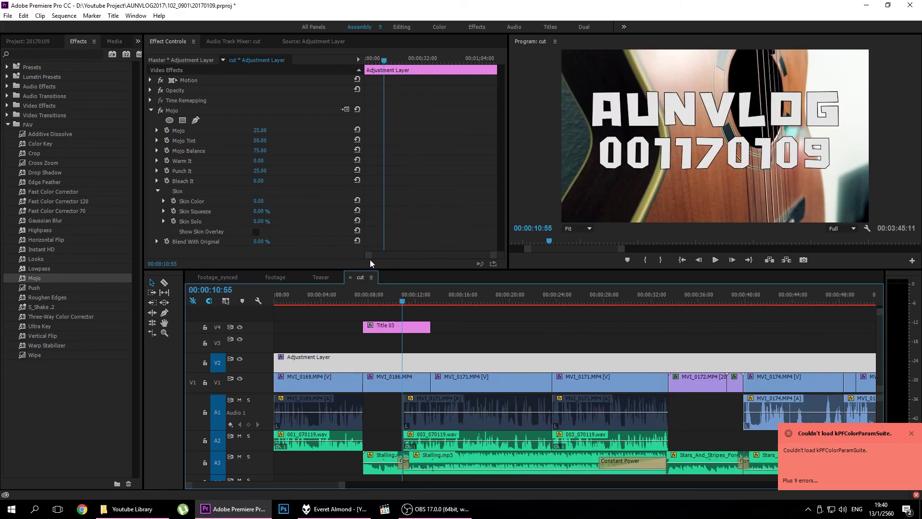
click(316, 298)
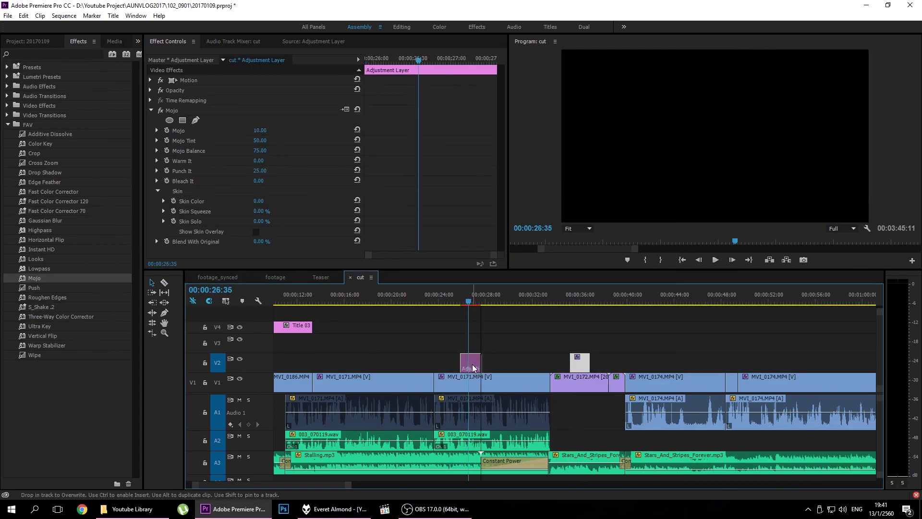
drag(473, 367, 473, 367)
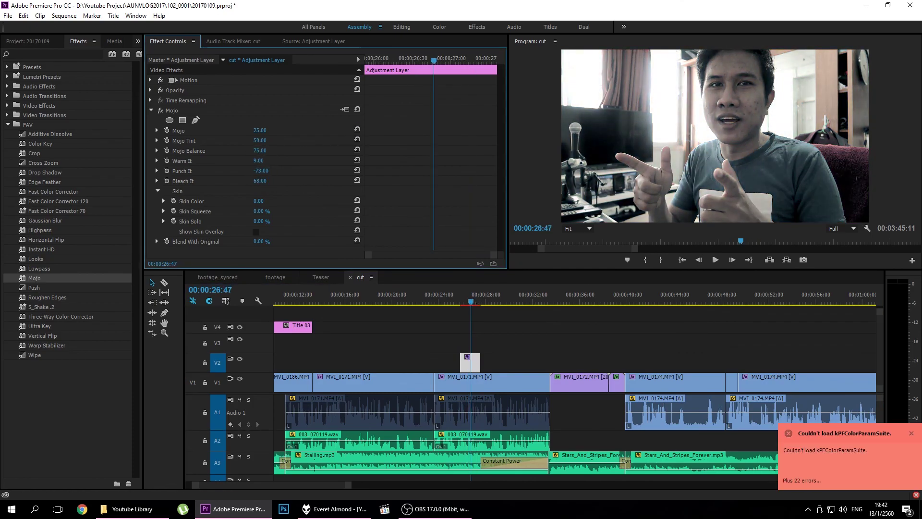
- Lower Bleach It to -10 and Skin Color to -20, then view the whole sequence
drag(263, 181, 260, 170)
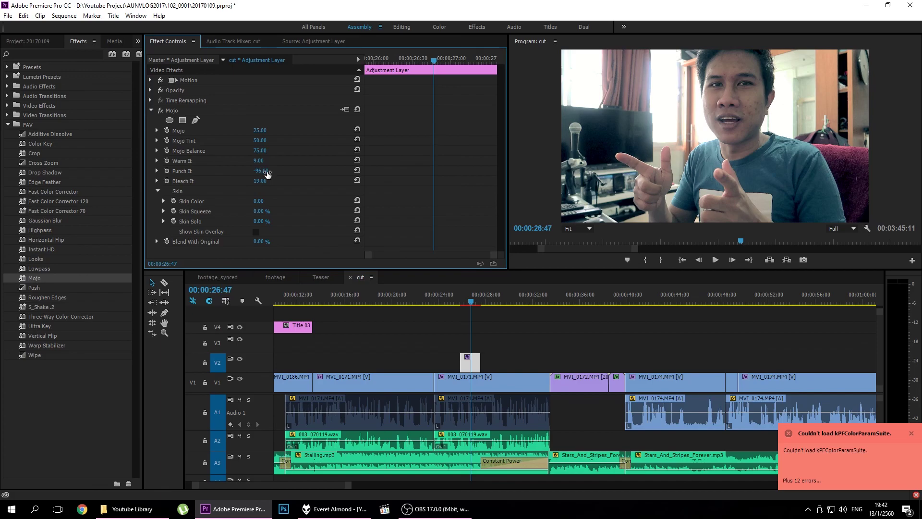
click(909, 429)
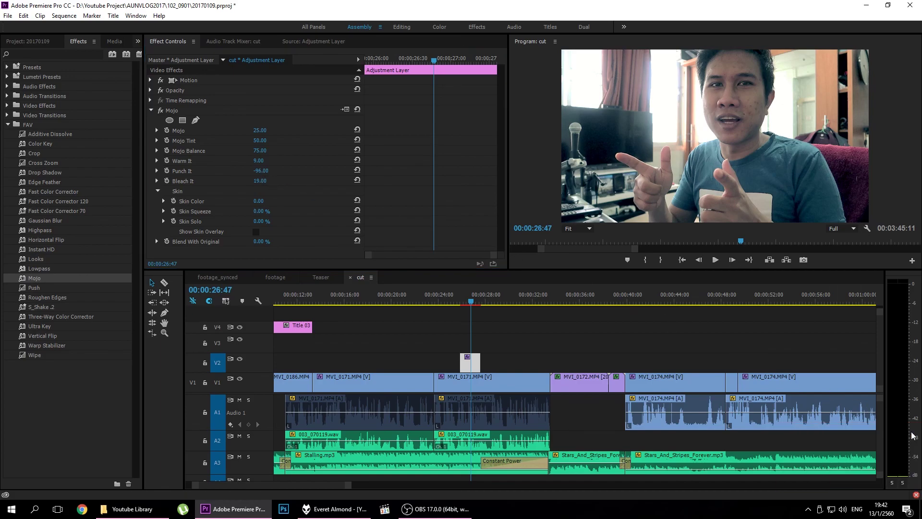
drag(262, 181, 255, 181)
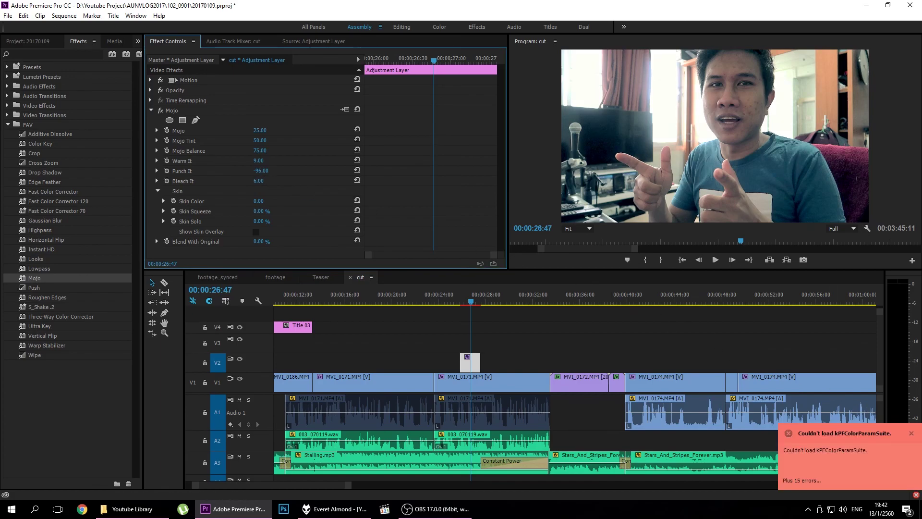
mouse_move(262, 200)
mouse_down()
mouse_move(249, 200)
mouse_move(265, 201)
mouse_move(274, 171)
mouse_move(250, 180)
mouse_move(265, 181)
mouse_up()
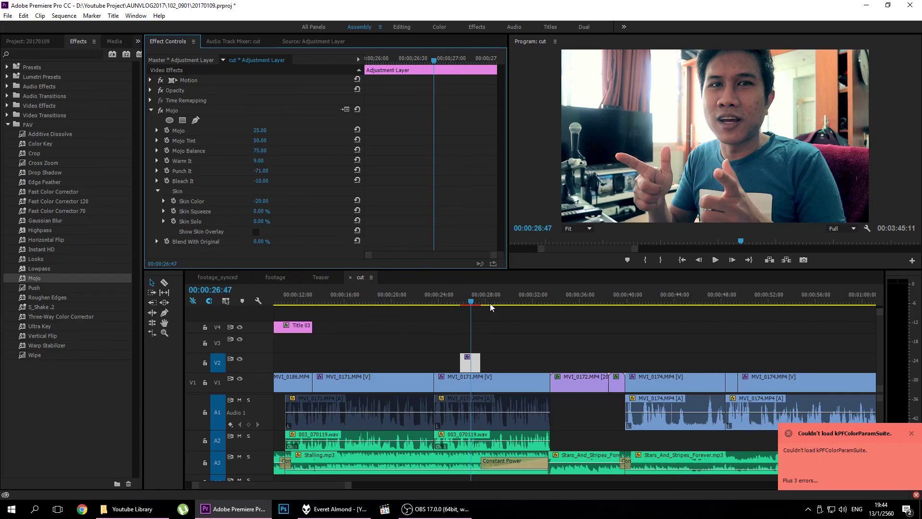
click(568, 344)
key(backslash)
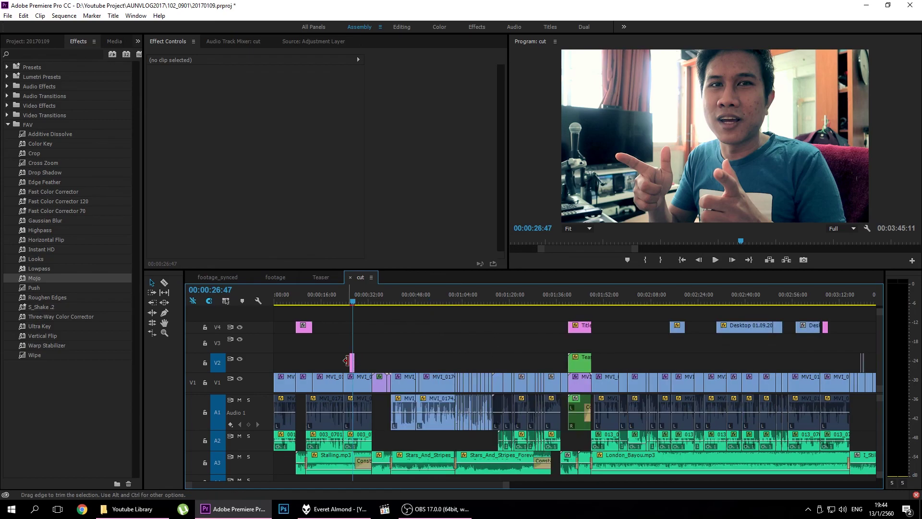
- Extend the graded V2 adjustment layer to about 1:12, previewing the grade along the way
drag(346, 361, 273, 361)
click(387, 296)
mouse_move(388, 296)
mouse_down()
mouse_move(287, 304)
mouse_move(535, 300)
mouse_up()
key(equal)
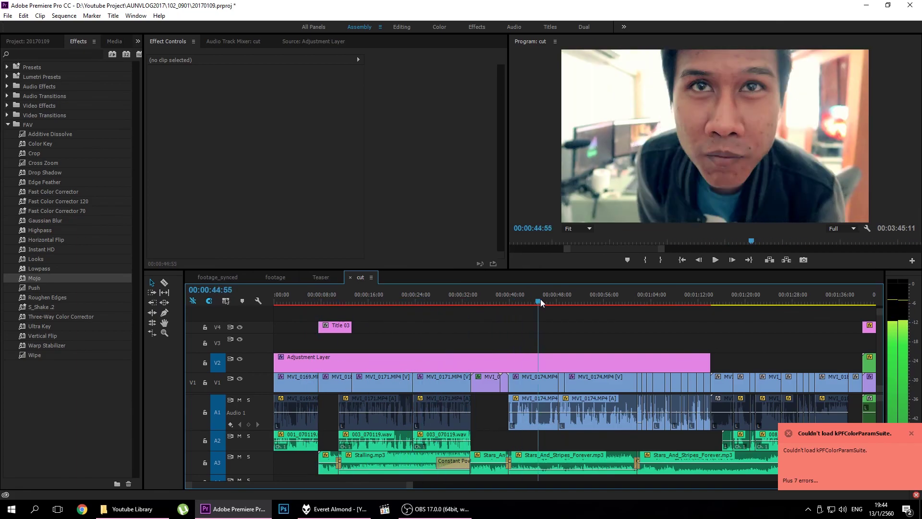
drag(535, 300, 542, 300)
click(604, 379)
click(399, 362)
scroll(313, 175, down, 5)
click(480, 342)
drag(513, 362, 710, 363)
mouse_move(532, 295)
mouse_down()
mouse_move(561, 296)
mouse_move(576, 310)
mouse_up()
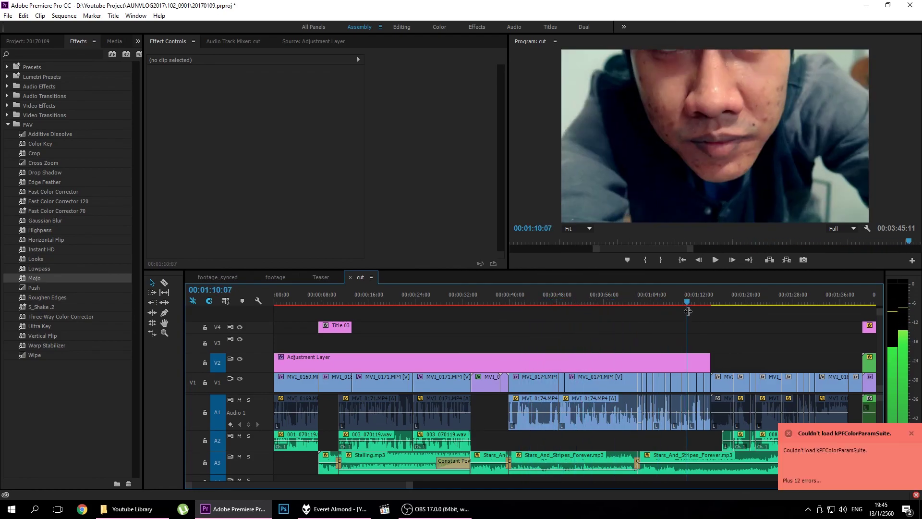
drag(576, 312, 750, 317)
- Place a second adjustment layer after the first, up to about 1:38, and apply Mojo
click(29, 41)
drag(45, 84, 561, 348)
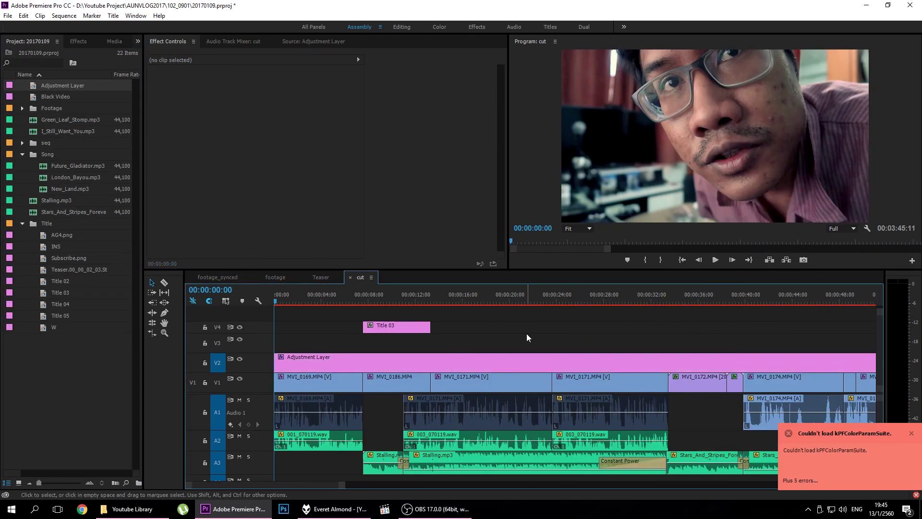
drag(79, 203, 154, 238)
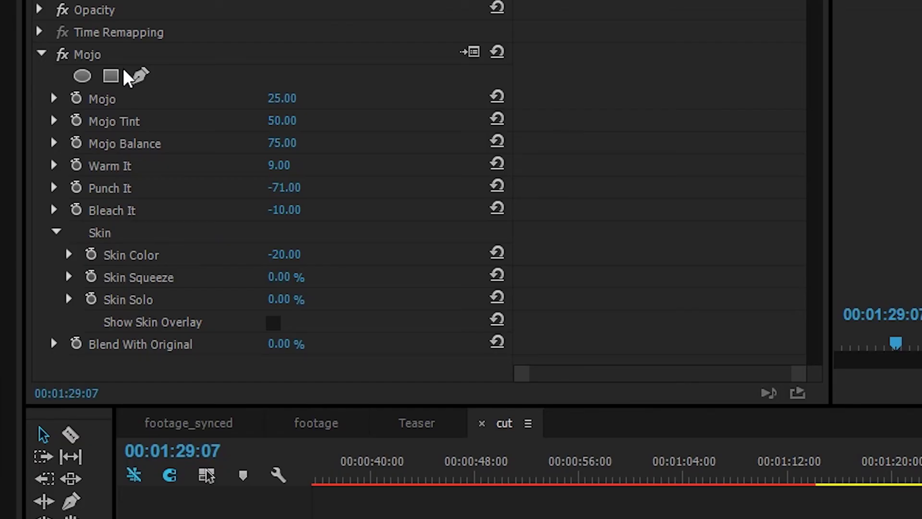
- Save the Mojo settings as a preset named 'Mojo for VLOG'
right_click(129, 55)
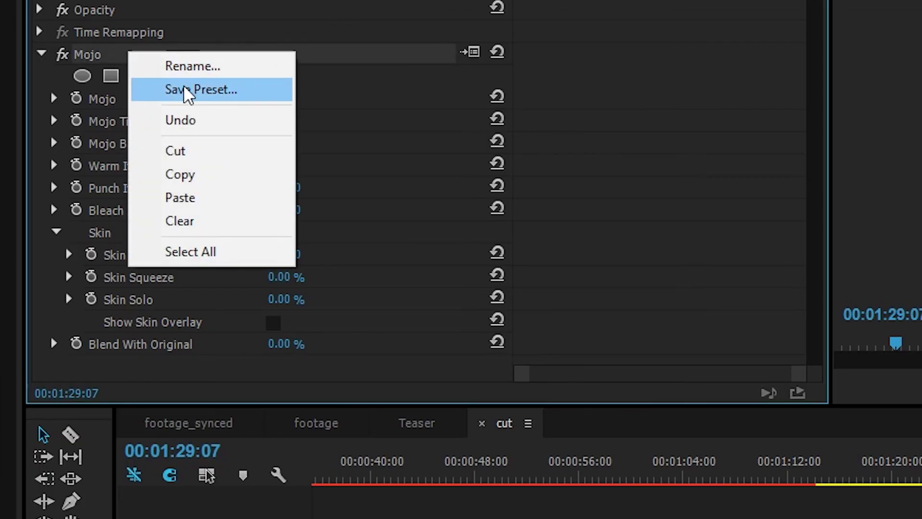
click(186, 89)
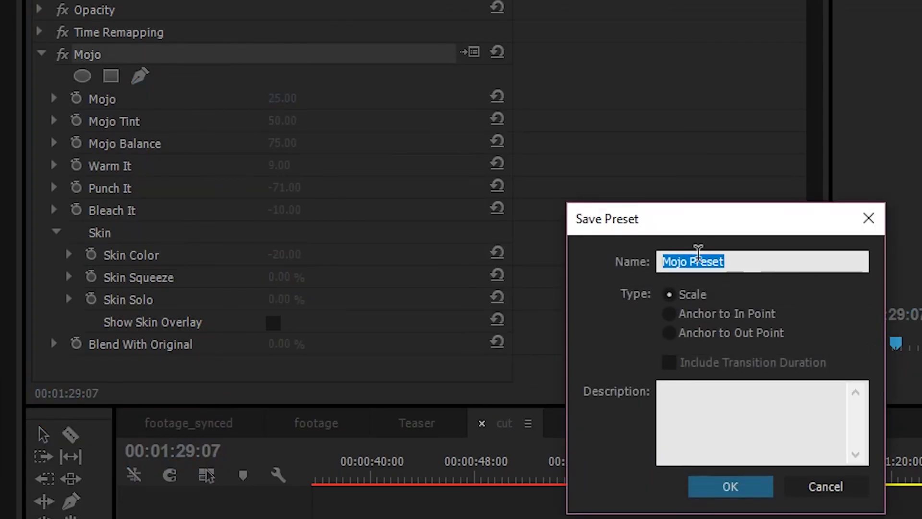
click(725, 492)
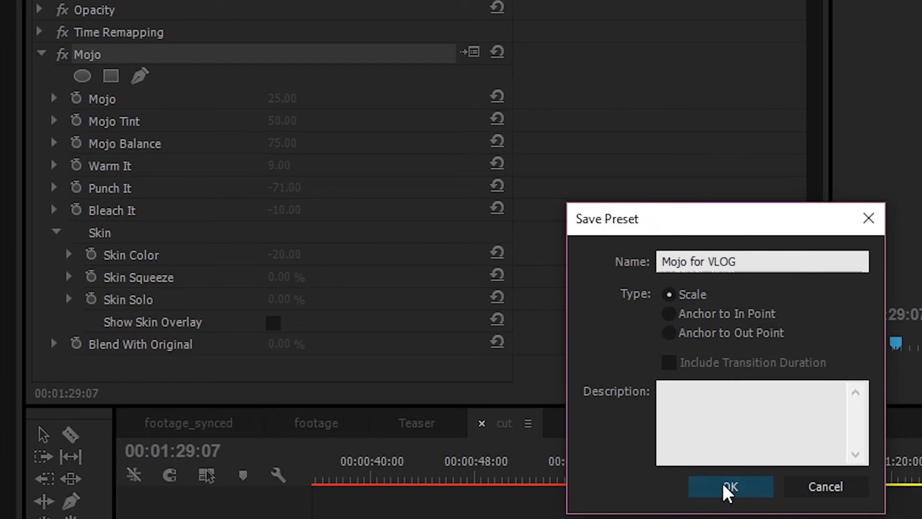
click(727, 490)
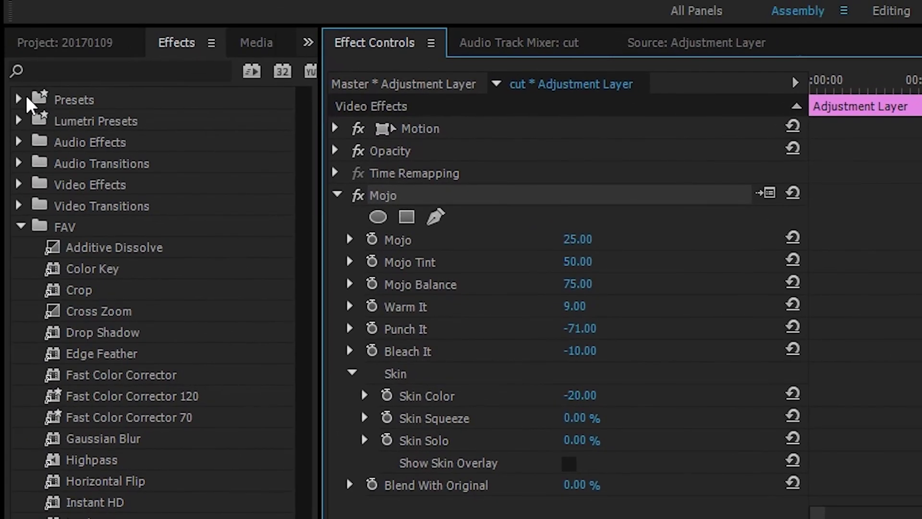
- Add the Mojo for VLOG preset from Presets to the FAV bin
click(26, 99)
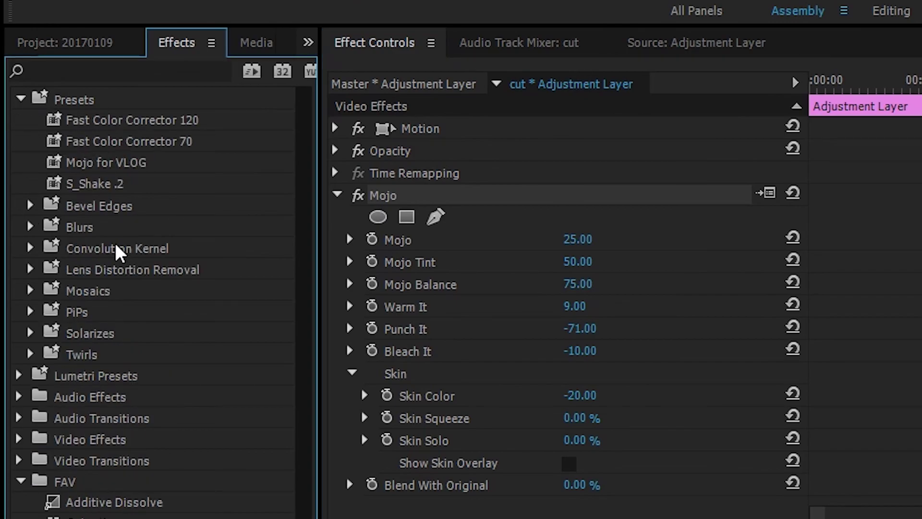
mouse_move(95, 168)
mouse_down()
mouse_move(65, 481)
mouse_move(84, 507)
mouse_up()
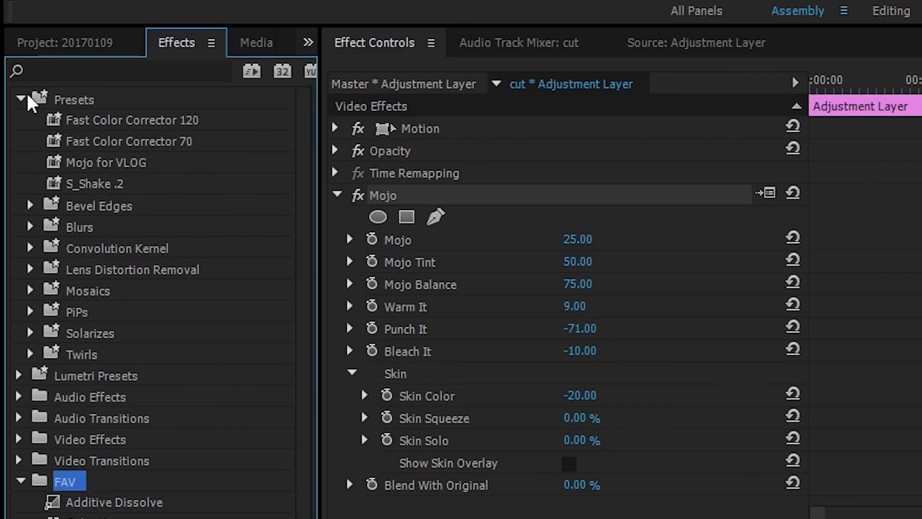
click(24, 98)
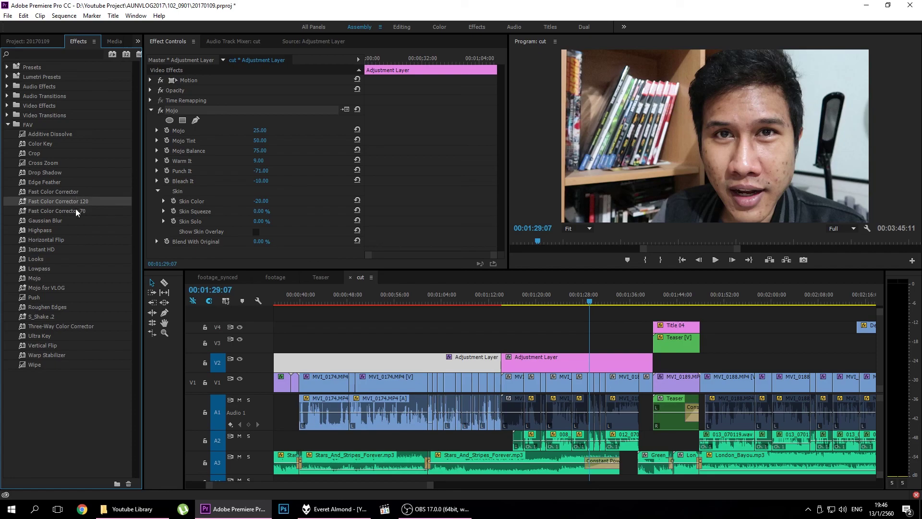
- Apply the Fast Color Corrector 70 preset to the second adjustment layer and nudge its Hue Balance slightly
click(557, 305)
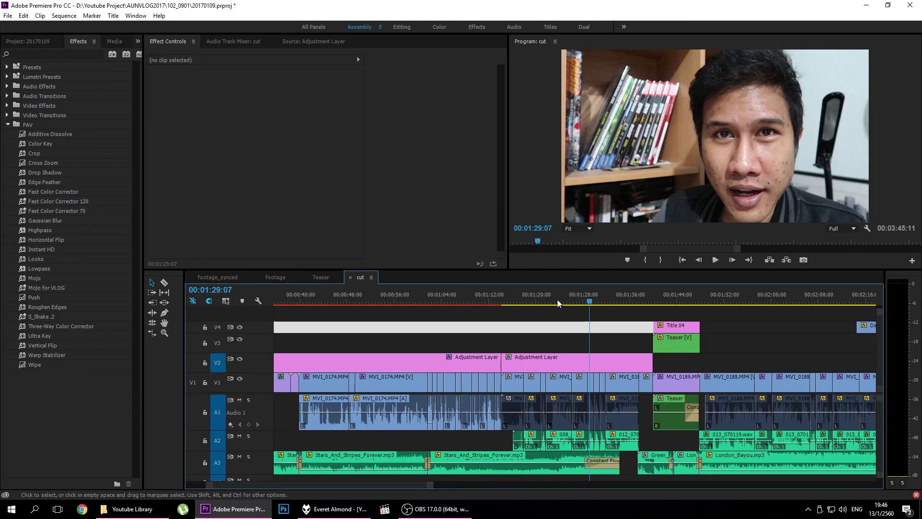
click(568, 297)
click(63, 210)
click(36, 278)
click(47, 204)
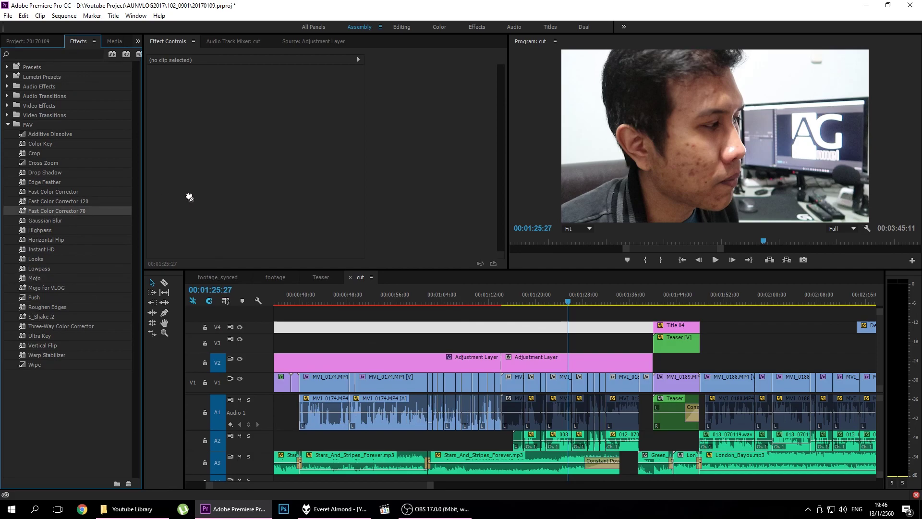
drag(582, 362, 582, 362)
drag(513, 290, 555, 294)
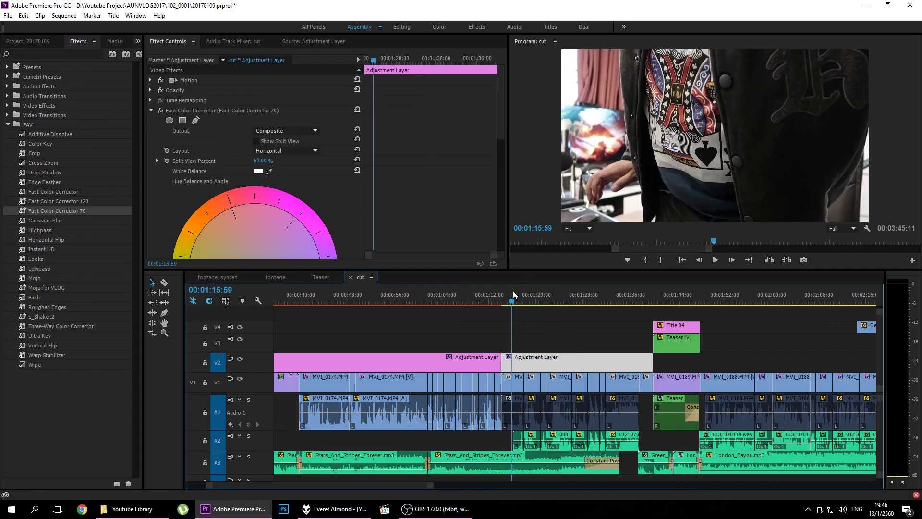
scroll(436, 194, down, 5)
scroll(437, 191, up, 3)
scroll(410, 193, up, 3)
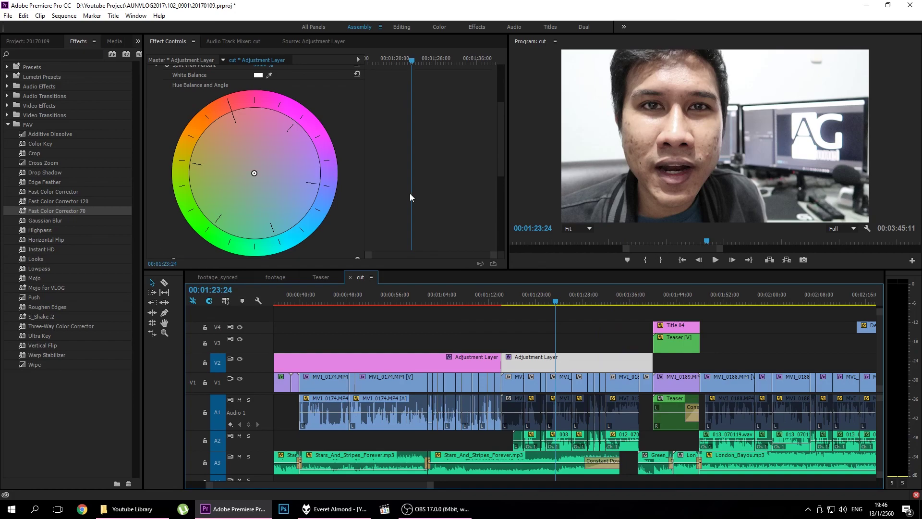
drag(247, 178, 251, 177)
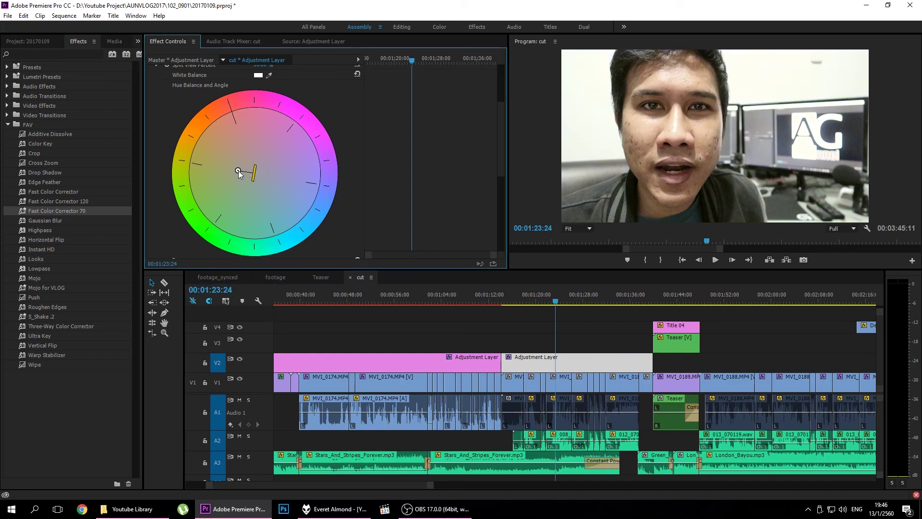
- Play back and forth through the sequence to review the grade on the later footage
key(l)
key(l)
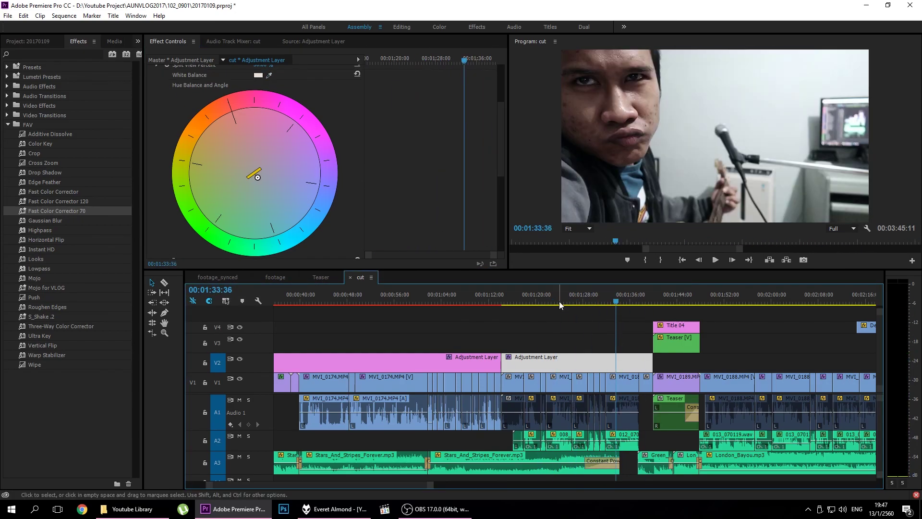
scroll(482, 237, down, 5)
key(l)
key(l)
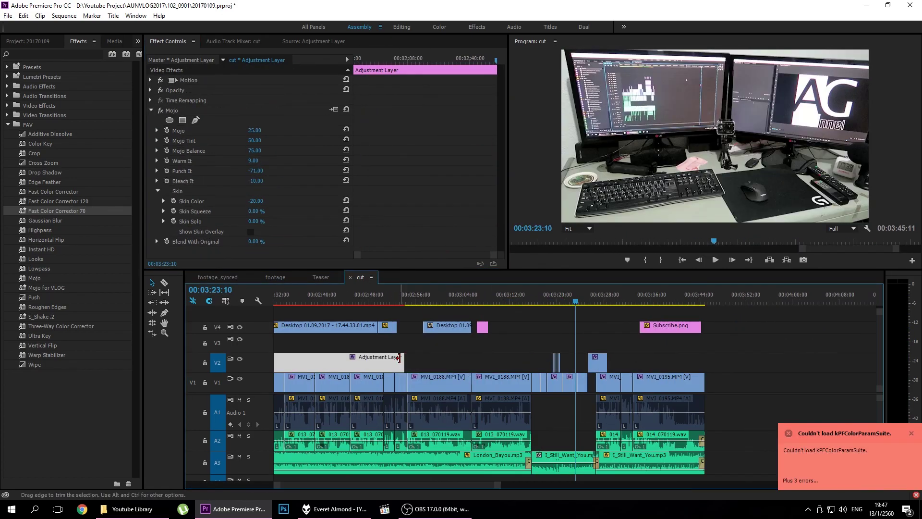
key(=)
key(=)
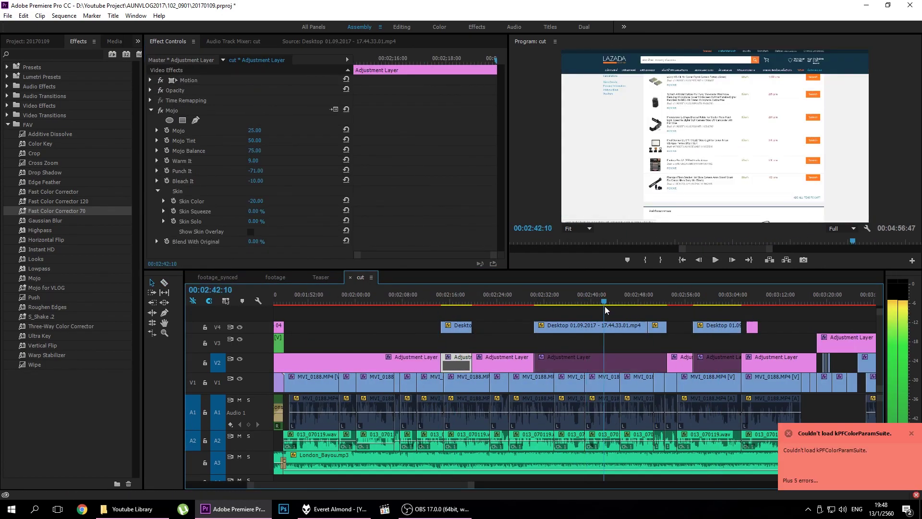
key(j)
key(j)
key(j)
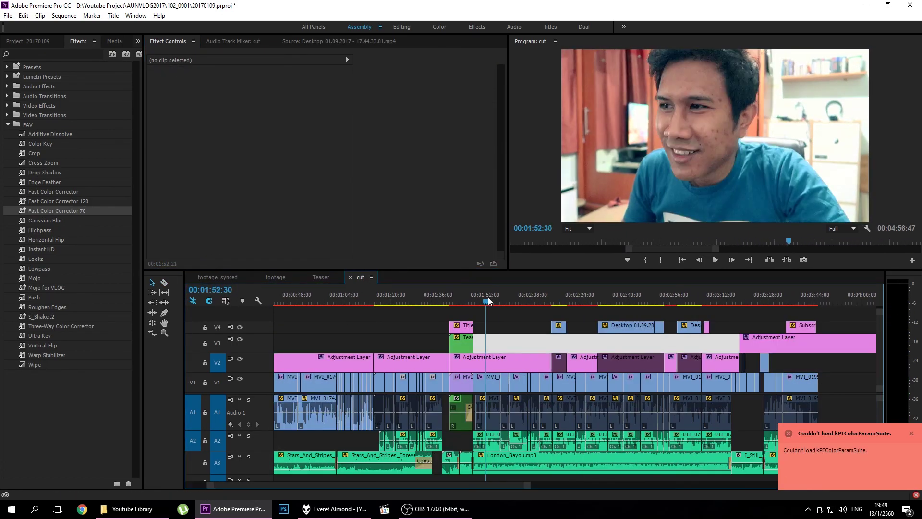
key(l)
key(l)
key(l)
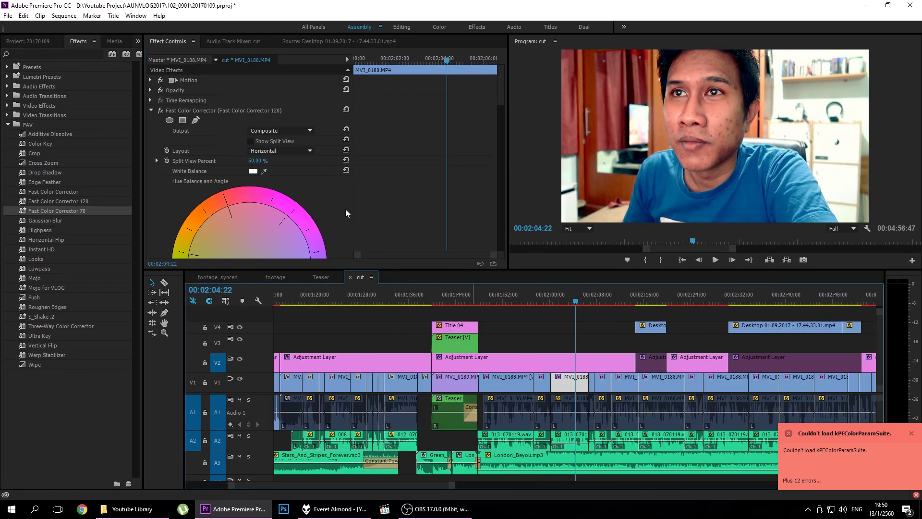